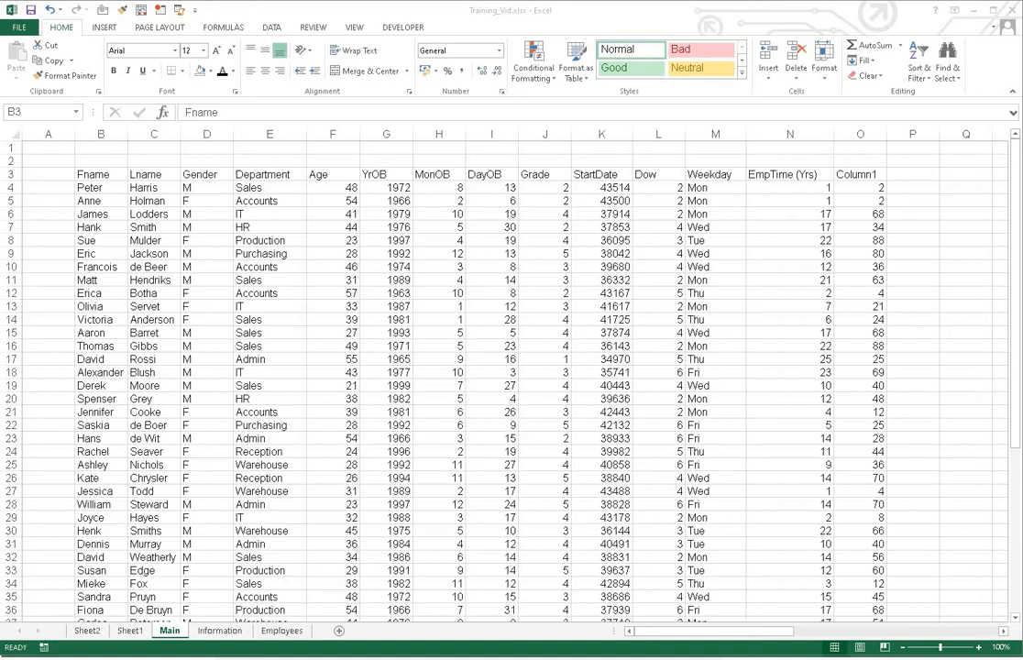
- Freeze the panes at cell B4 so the header rows and column A stay fixed
scroll(459, 366, "down", 1)
scroll(458, 367, "up", 1)
scroll(511, 376, "down", 6)
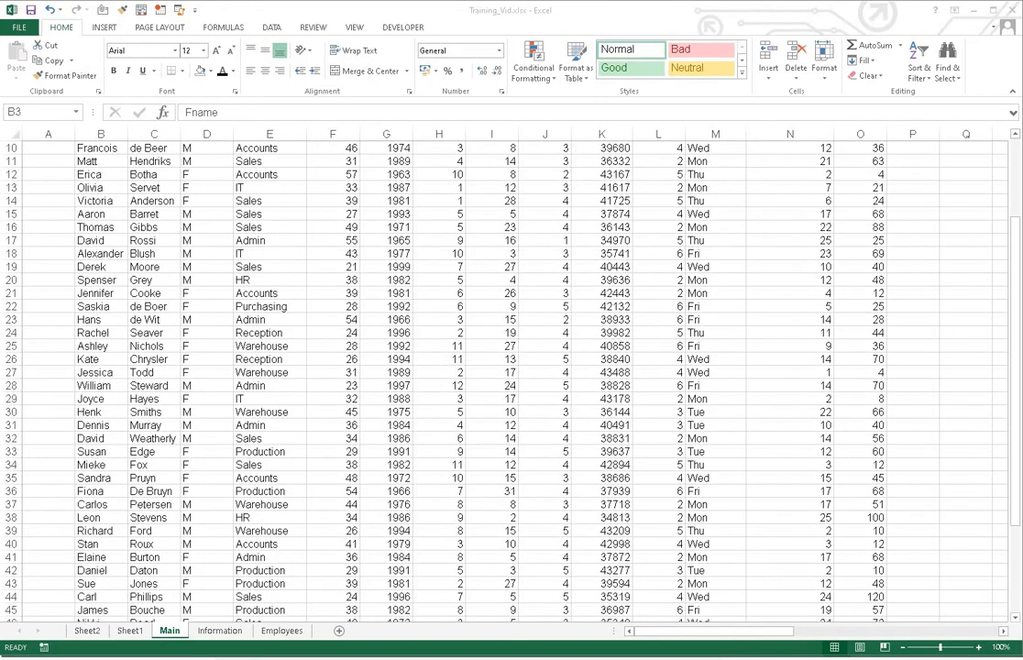
scroll(512, 376, "up", 5)
scroll(511, 376, "up", 1)
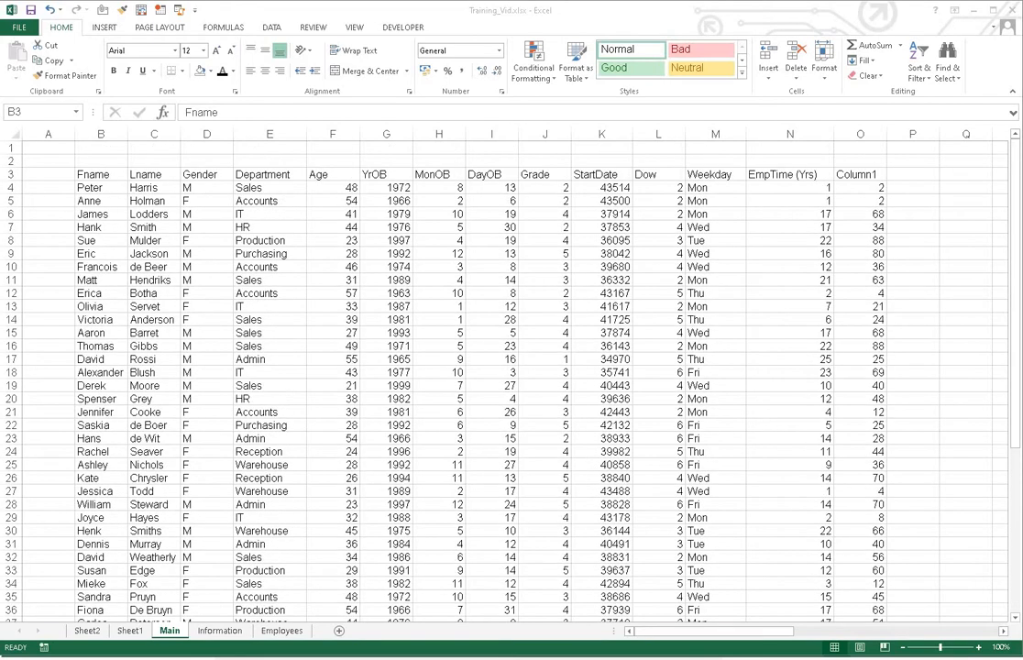
left_click(101, 174)
left_click(101, 187)
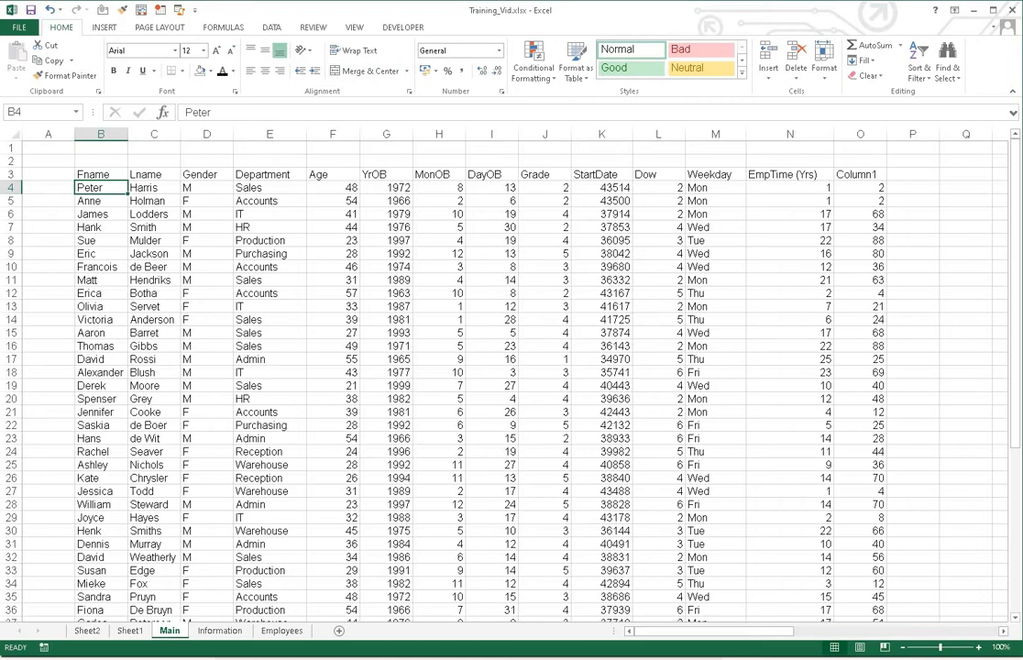
left_click(354, 27)
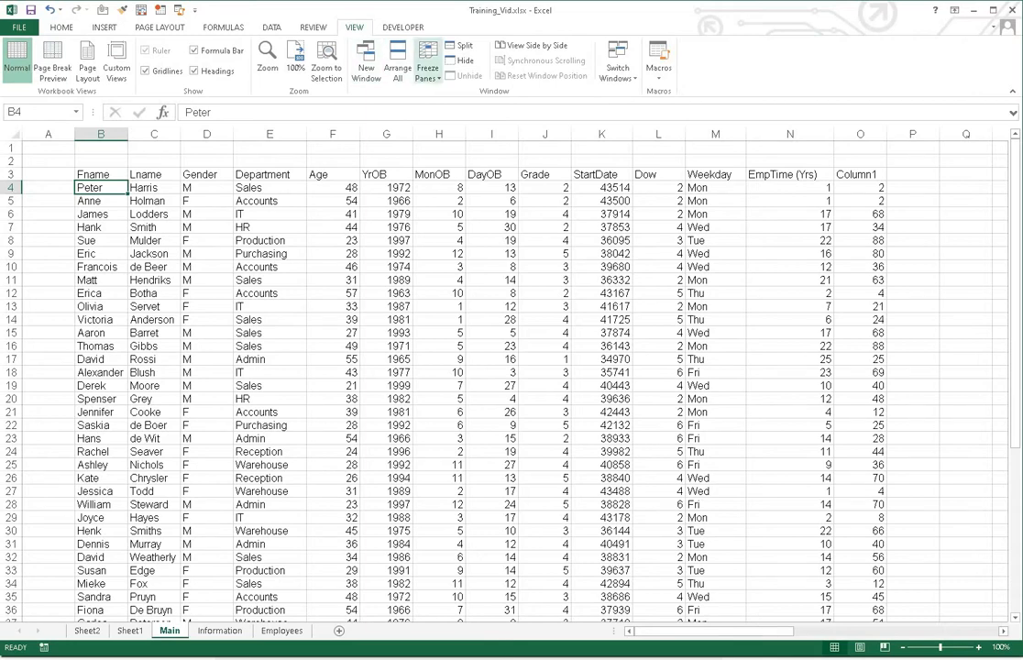
left_click(427, 68)
left_click(469, 97)
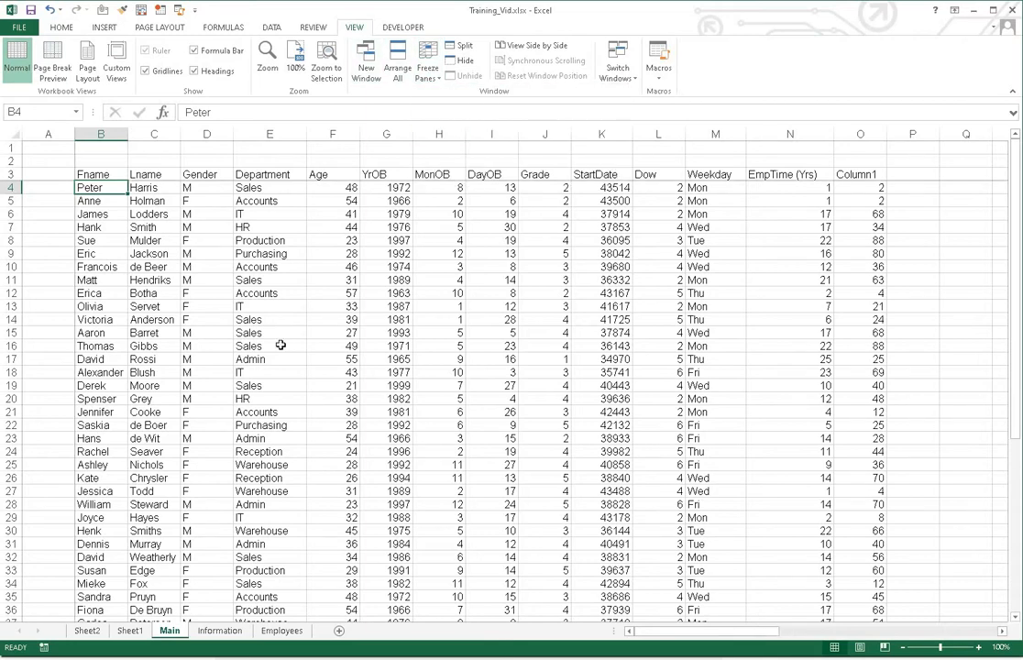
- Check the frozen headings against the records down to row 54 and unfreeze the panes
scroll(280, 345, "down", 4)
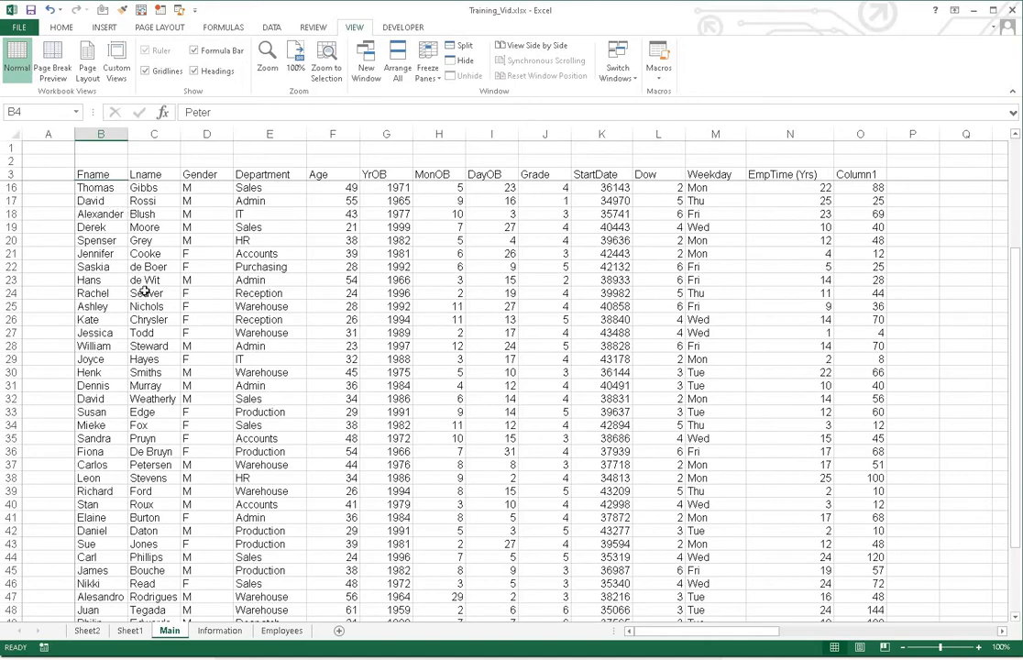
scroll(144, 291, "down", 2)
scroll(199, 191, "down", 1)
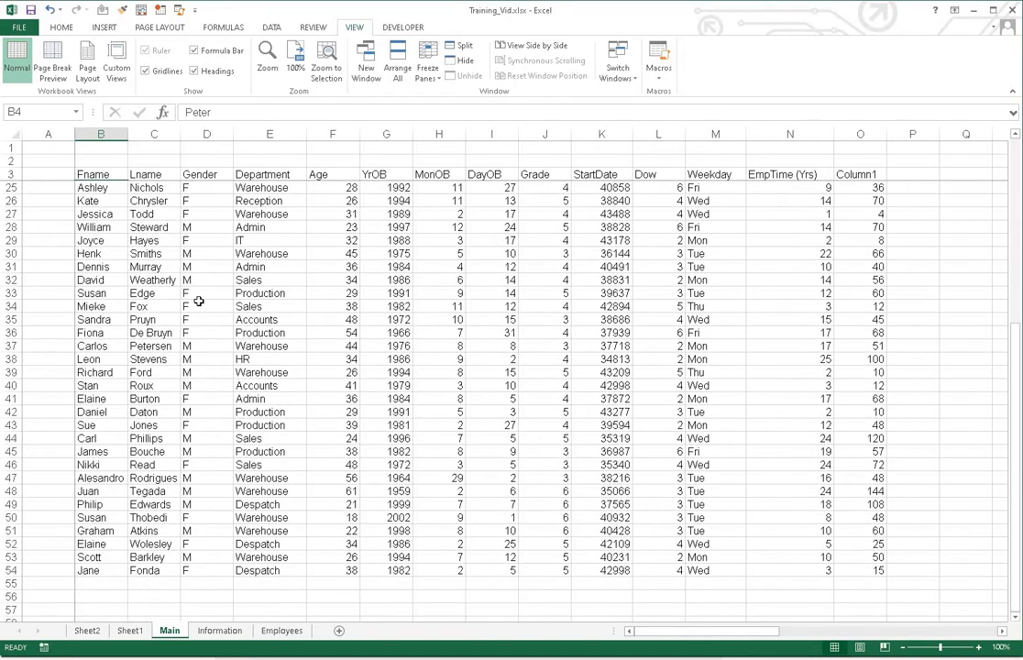
scroll(201, 296, "up", 7)
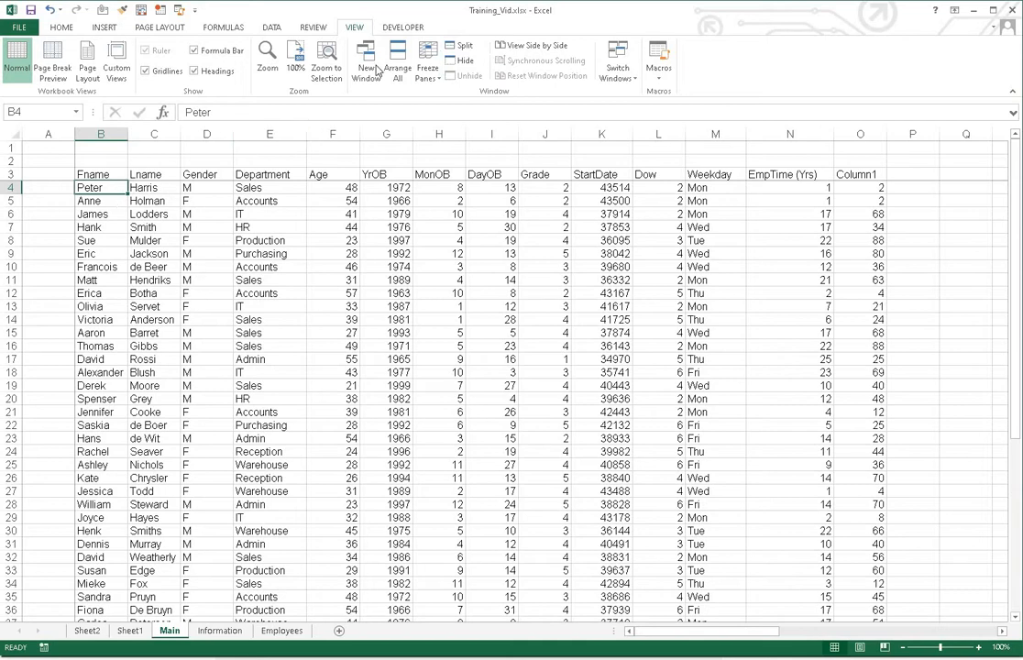
left_click(427, 66)
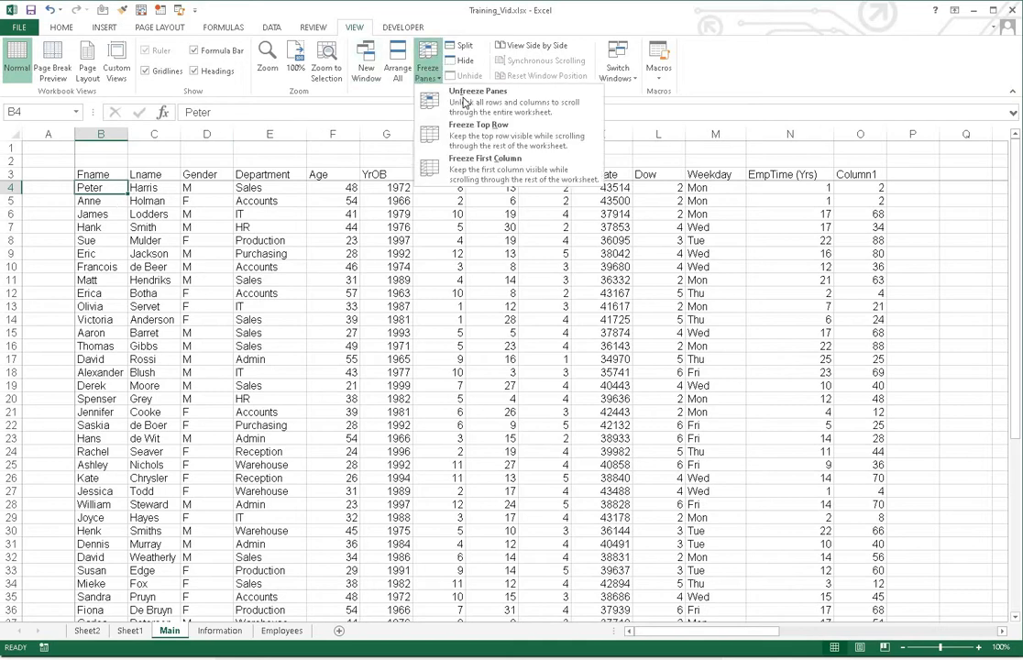
left_click(197, 308)
scroll(192, 304, "down", 4)
scroll(192, 304, "up", 4)
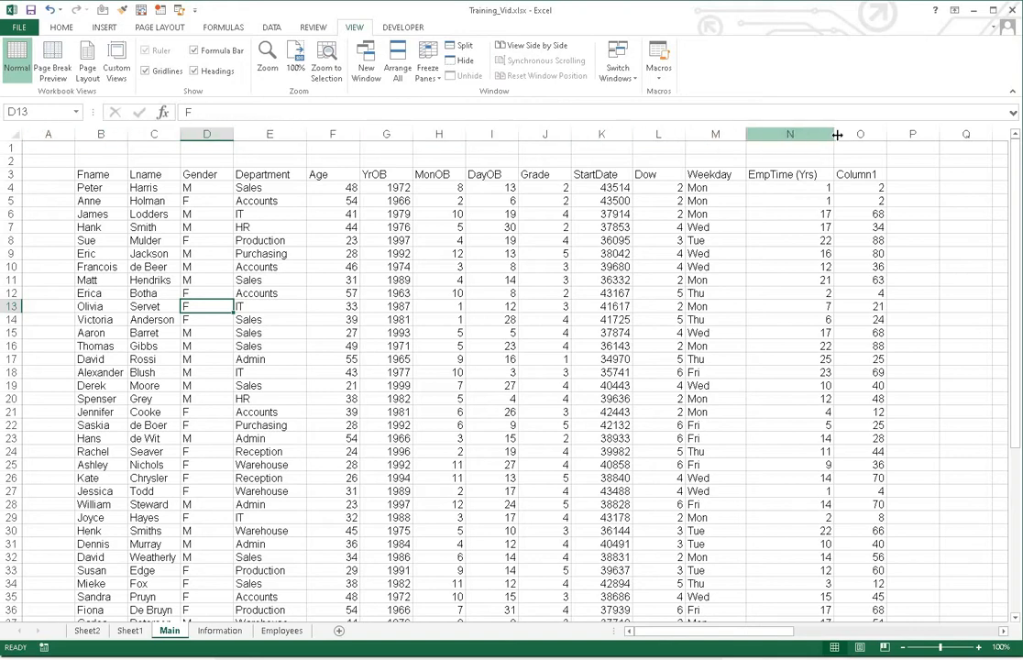
- Format the data range B3:O54 as a table with headers, using the first black-and-grey Light style
left_click(99, 186)
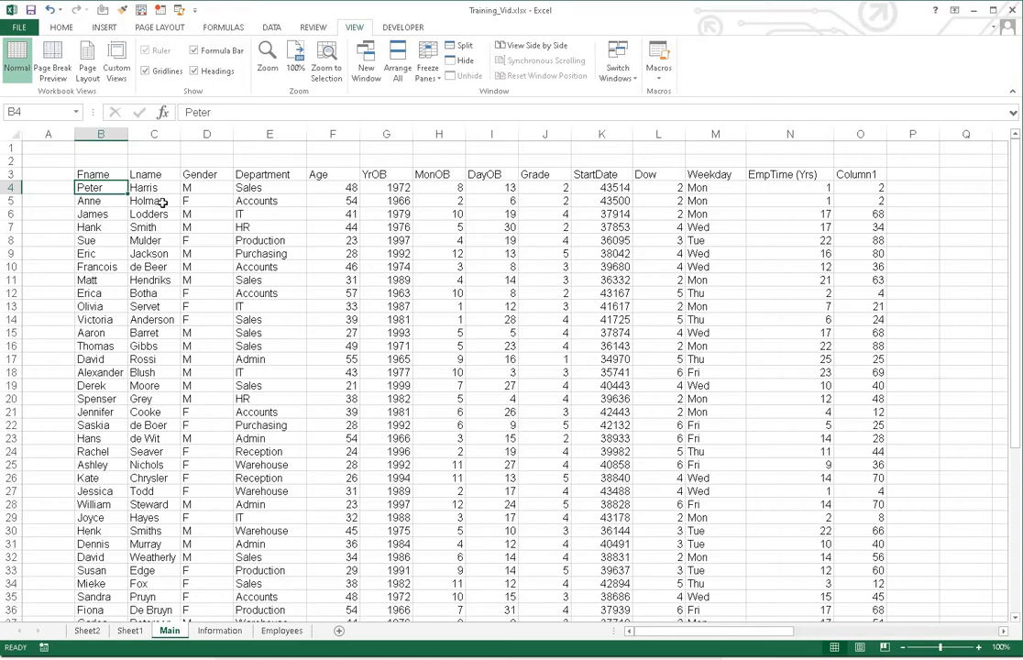
key("alt")
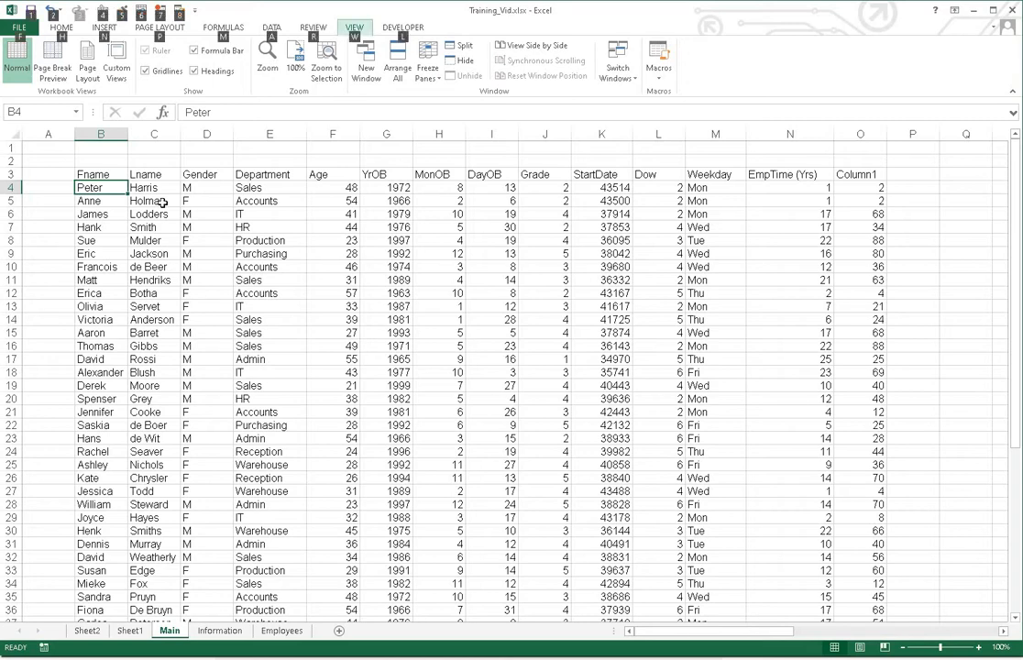
key("h")
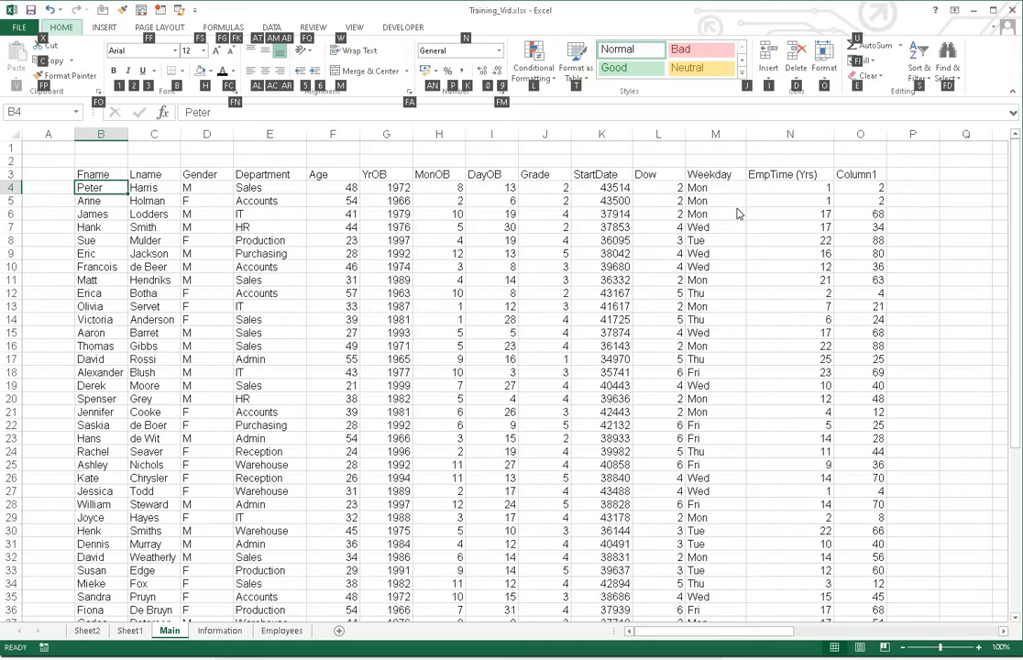
key("t")
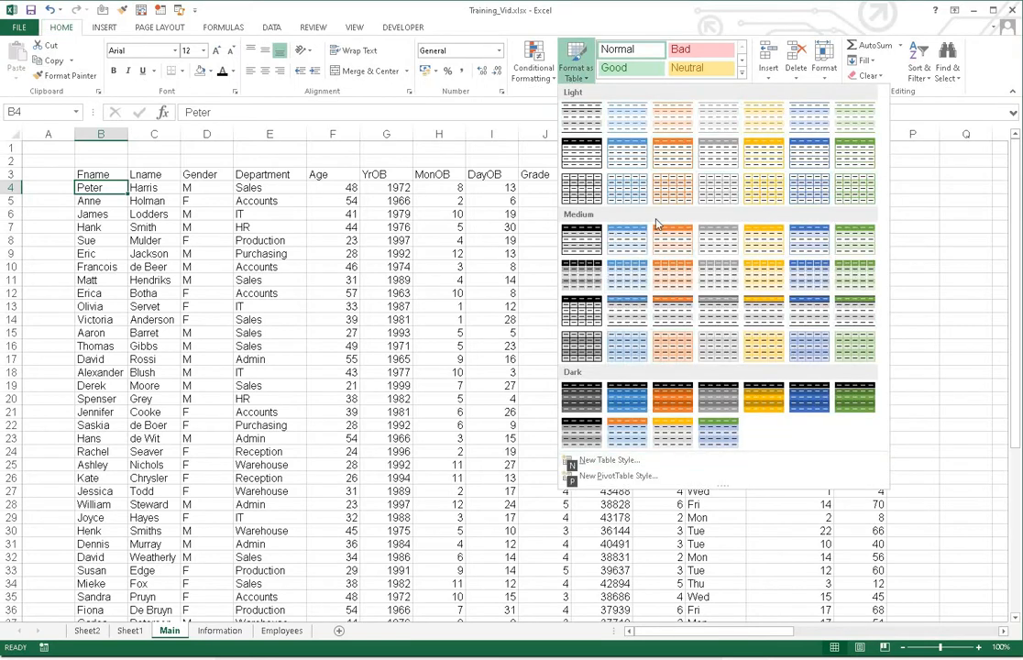
left_click(586, 121)
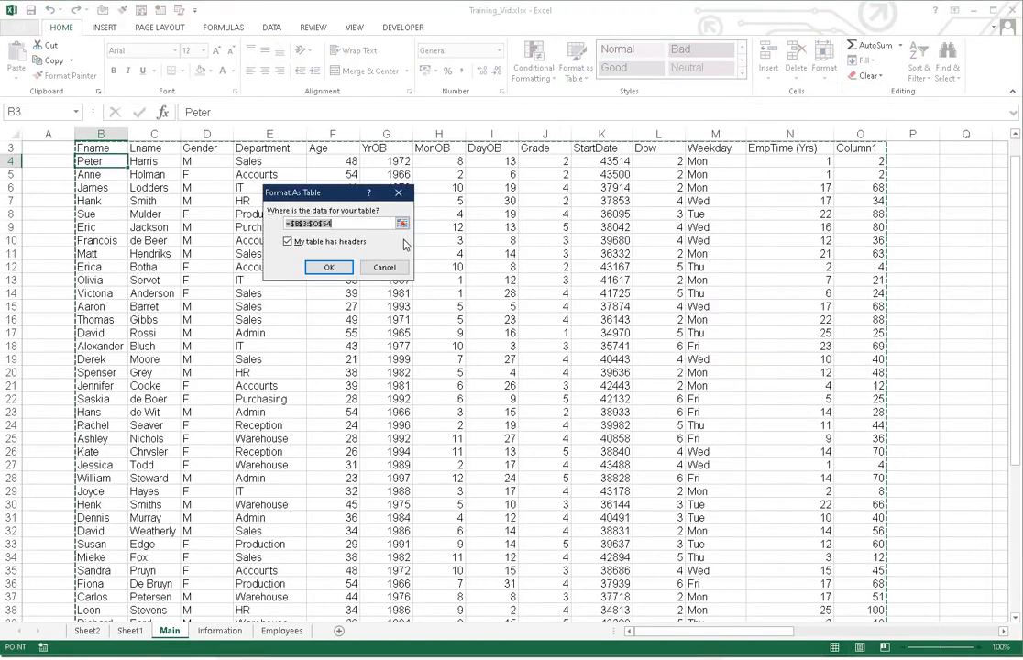
left_click(340, 270)
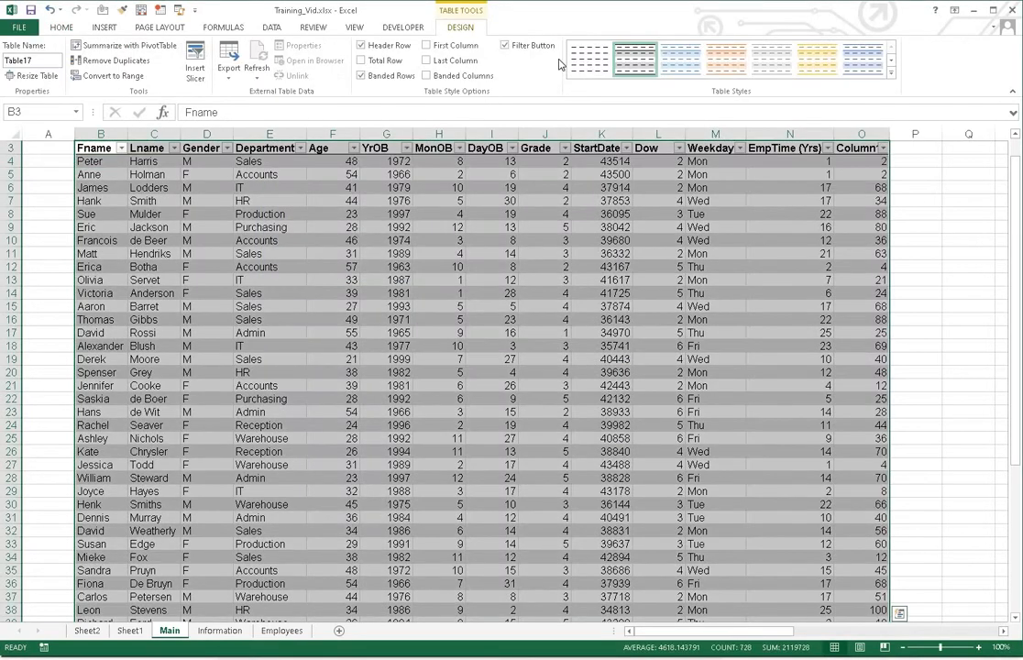
- Switch the table to the plain style without header or banding colours
left_click(586, 59)
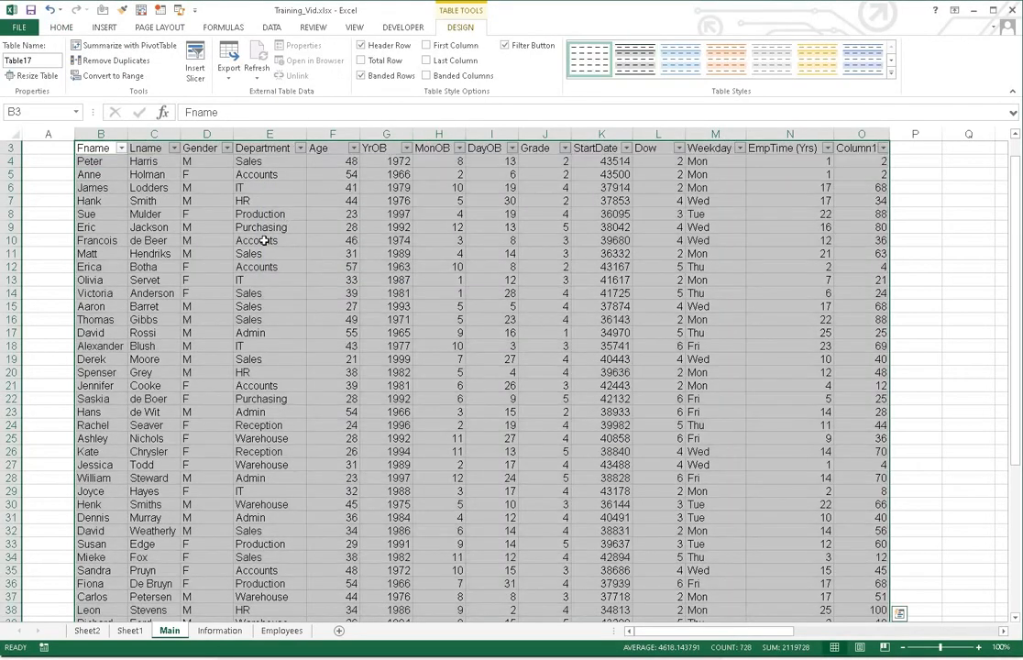
scroll(234, 209, "up", 1)
left_click(264, 240)
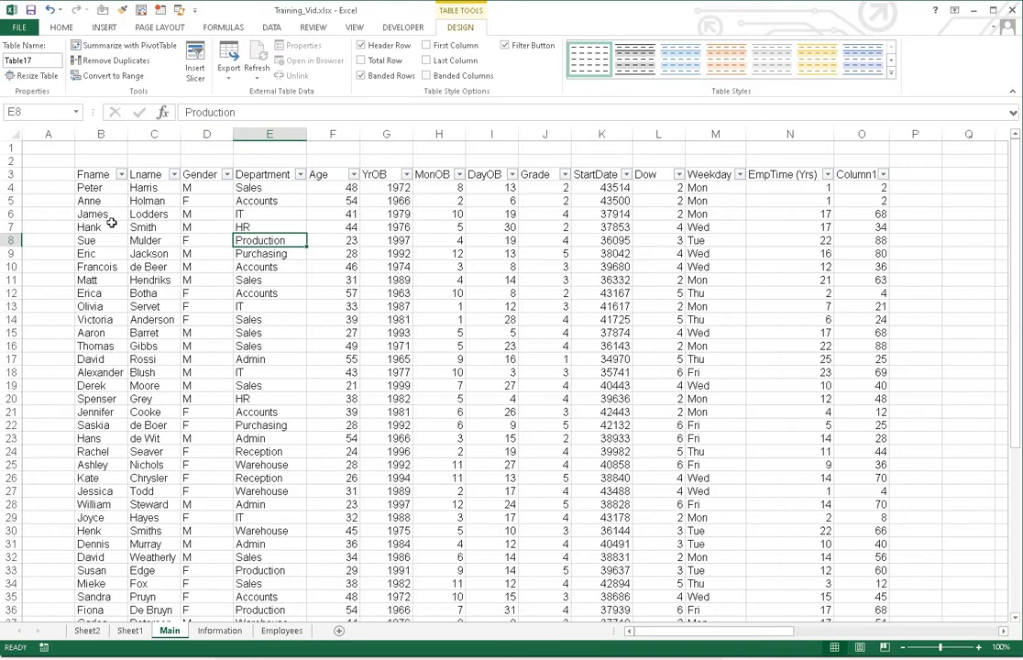
- Examine how the table's headings behave while moving through the records down to row 54
scroll(97, 193, "down", 1)
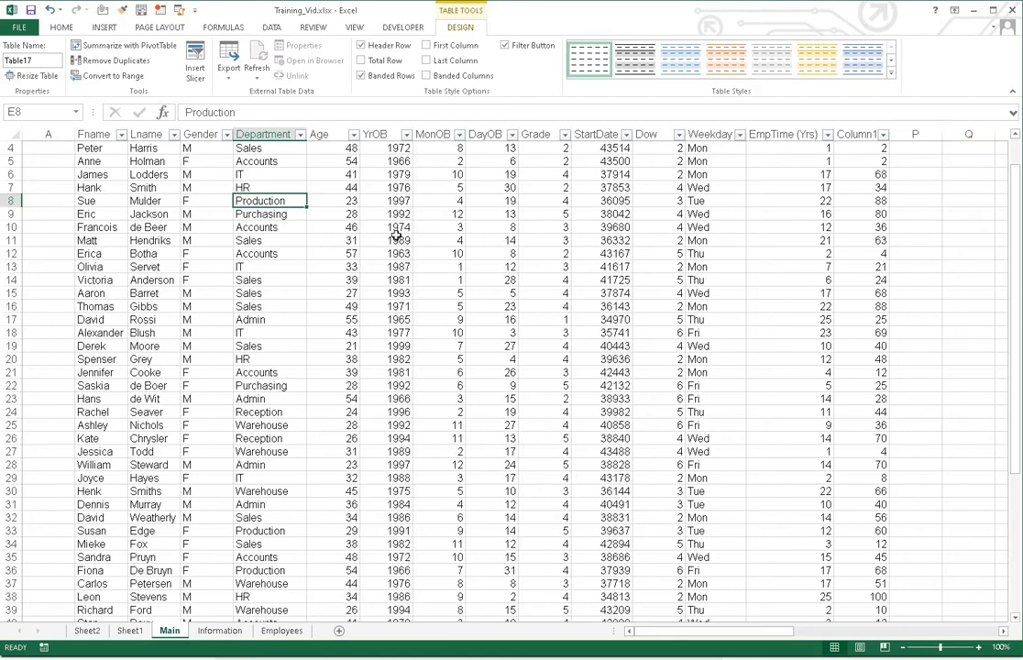
scroll(395, 240, "down", 11)
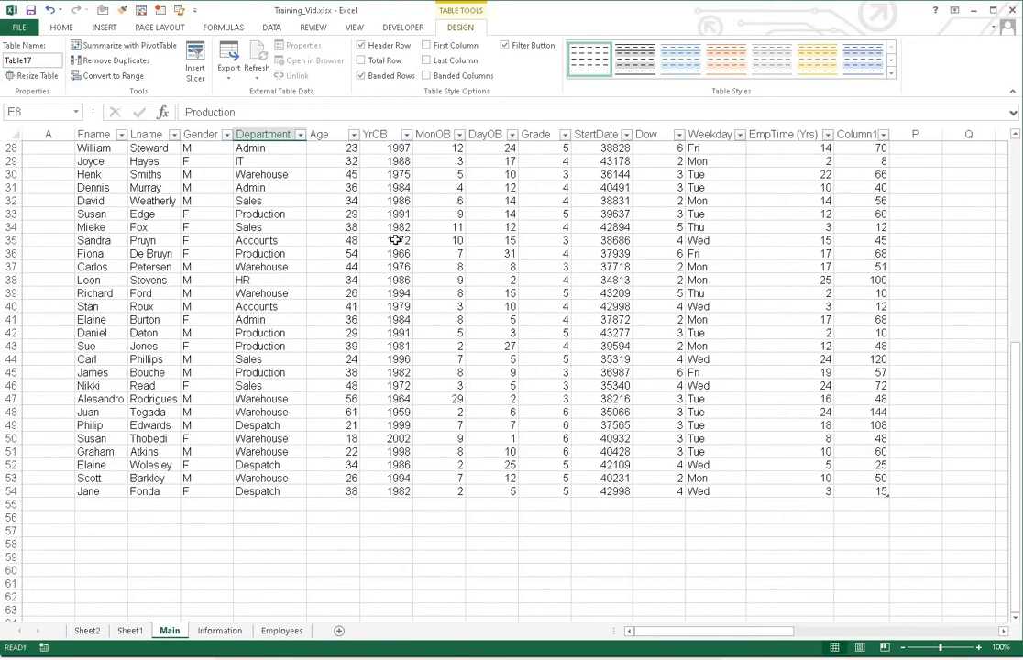
scroll(395, 240, "up", 5)
scroll(395, 240, "up", 6)
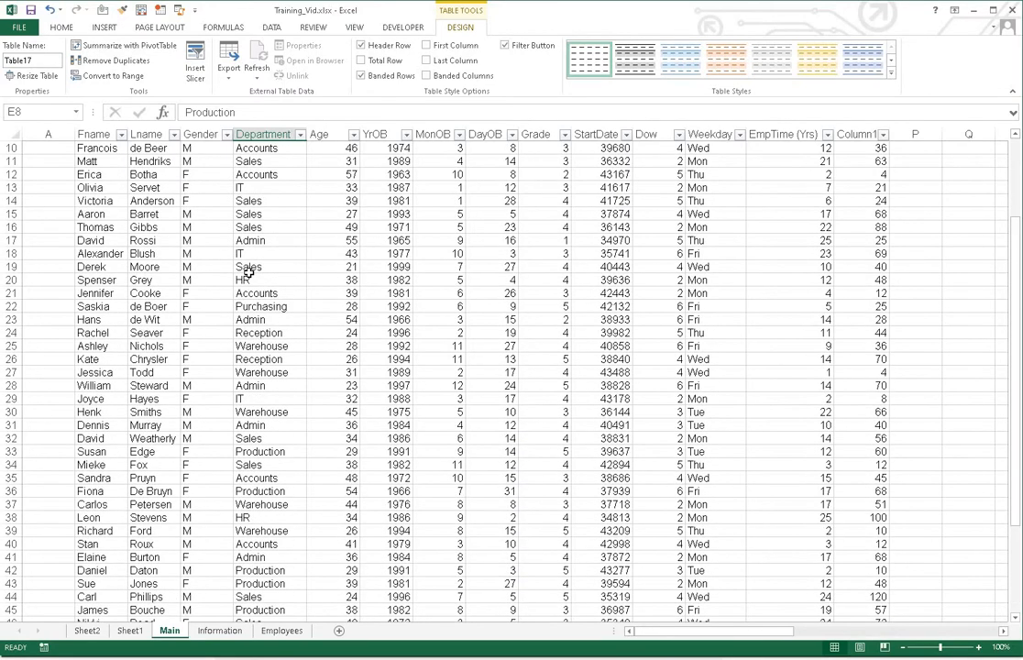
scroll(248, 272, "up", 1)
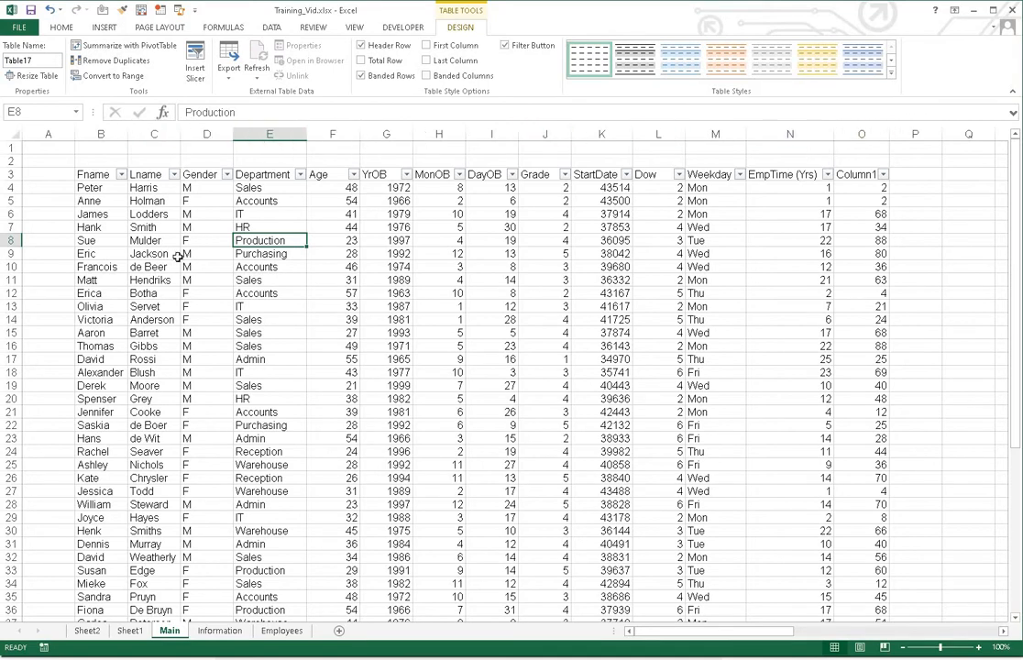
scroll(177, 257, "down", 1)
scroll(177, 258, "up", 1)
scroll(177, 259, "down", 11)
scroll(176, 259, "up", 11)
- Apply the blue banded table style from the first row of the Medium group
left_click(111, 199)
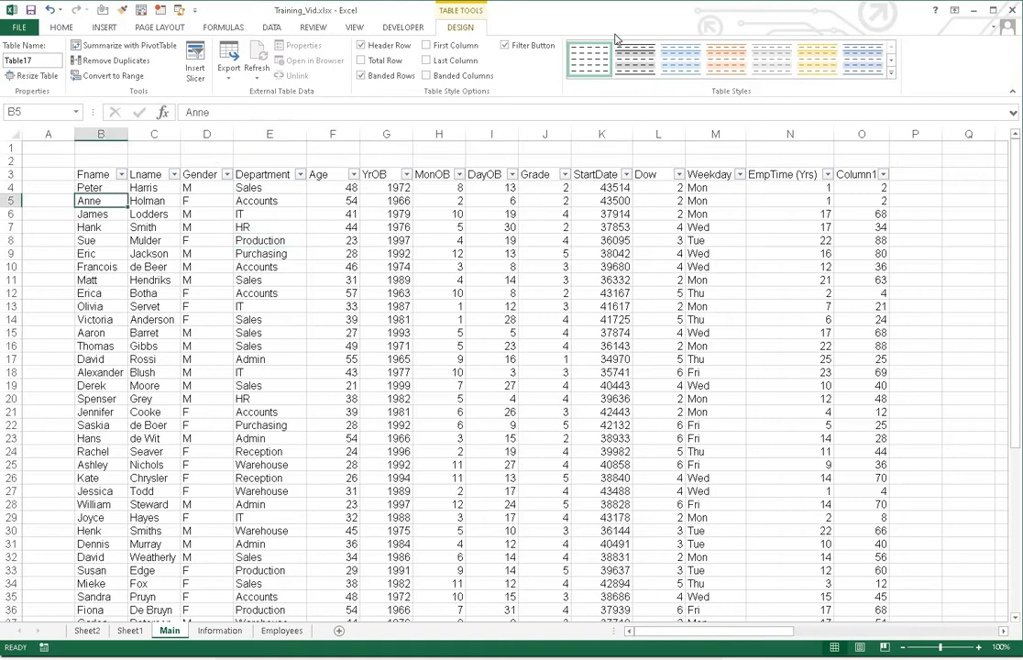
left_click(890, 75)
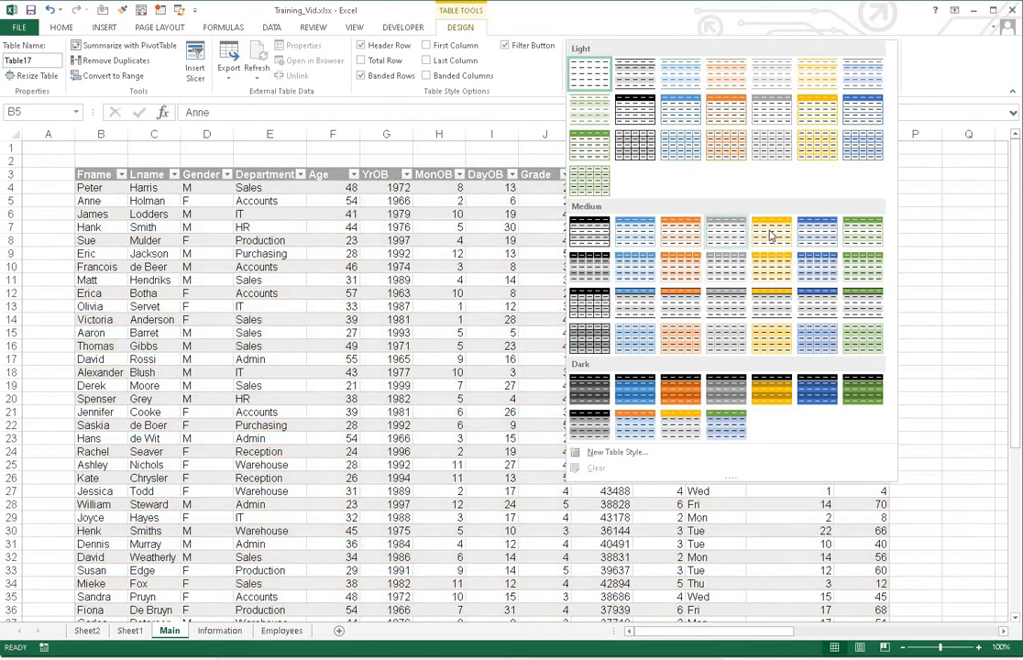
left_click(816, 228)
left_click(407, 293)
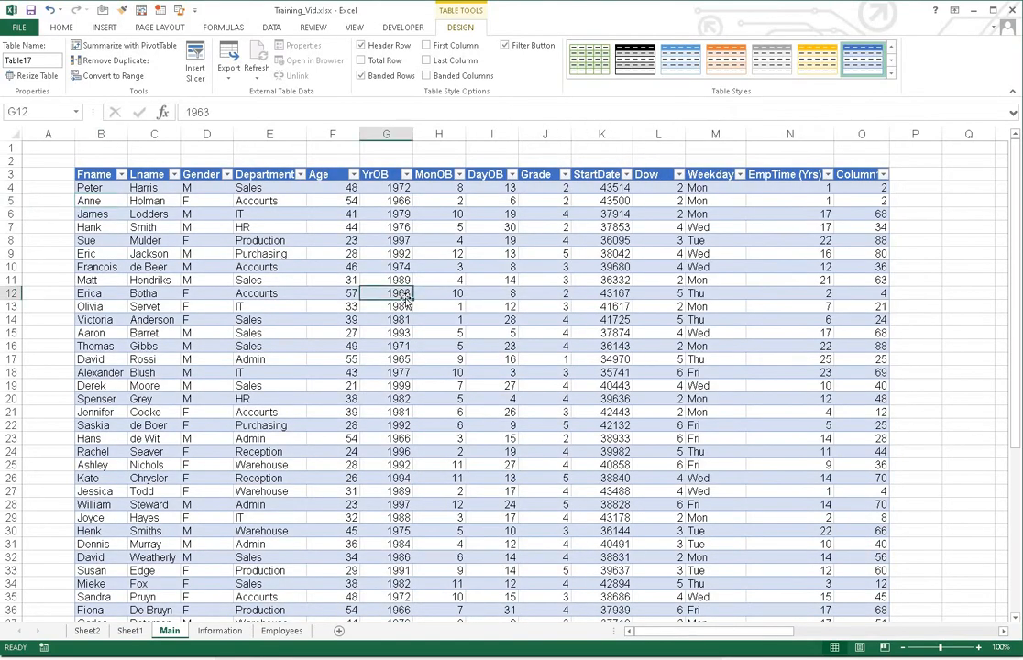
- Examine the headings alongside the lower records and the filter options of the Fname and MonOB columns
scroll(407, 301, "down", 4)
scroll(404, 298, "up", 4)
scroll(153, 229, "down", 9)
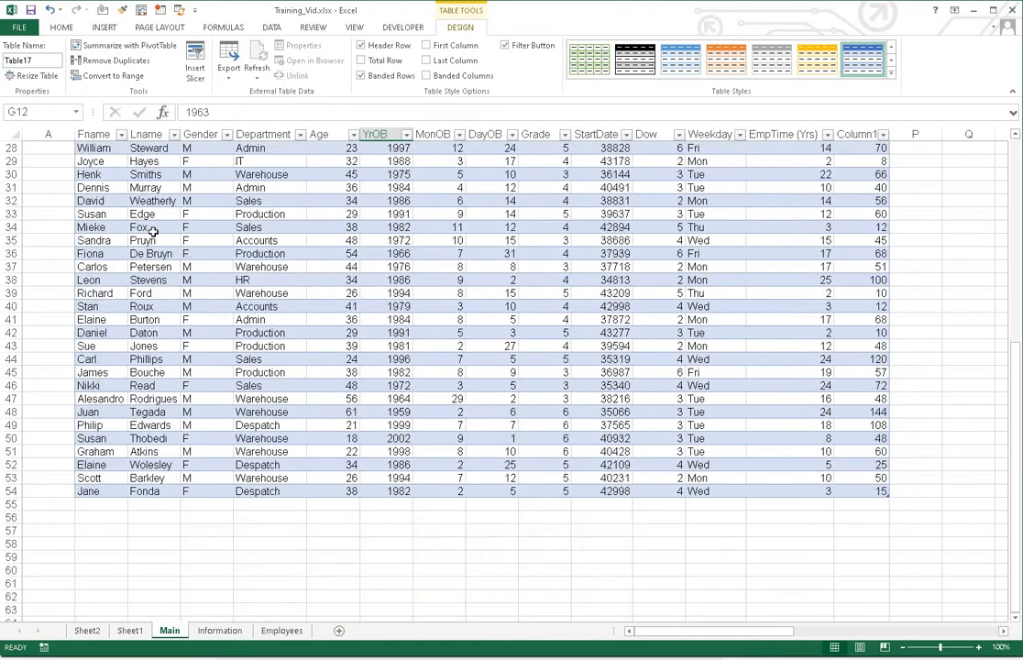
scroll(153, 233, "up", 9)
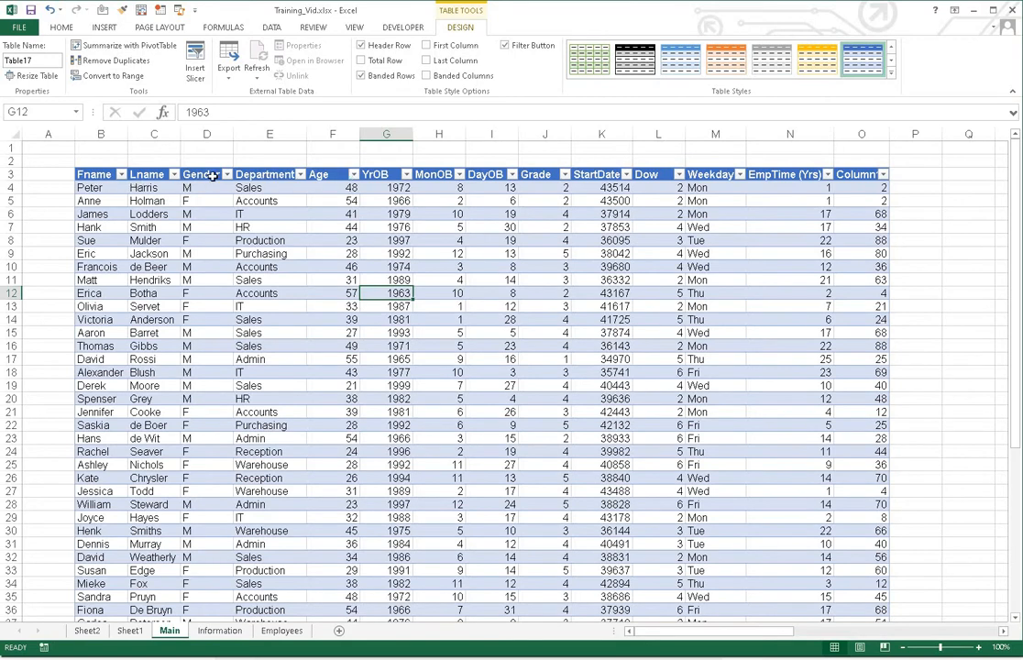
left_click(122, 176)
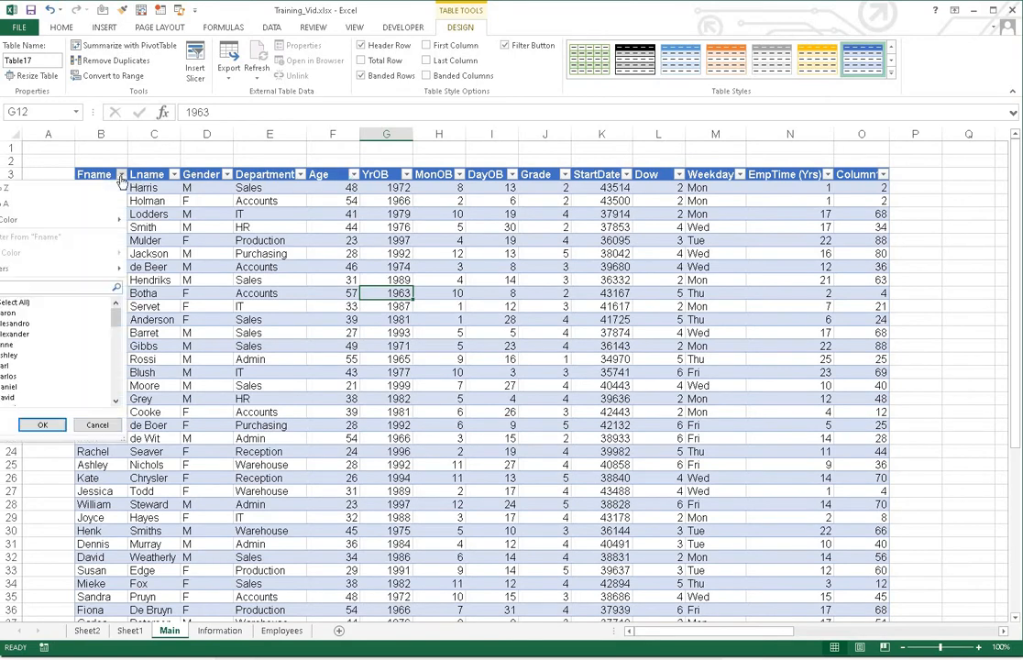
left_click(122, 176)
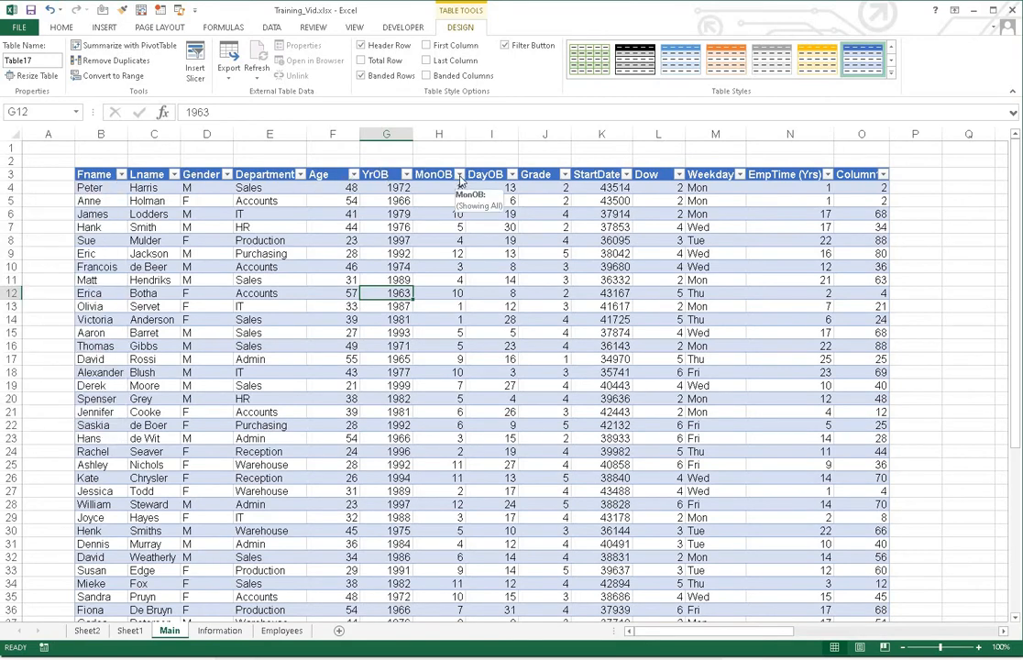
left_click(460, 176)
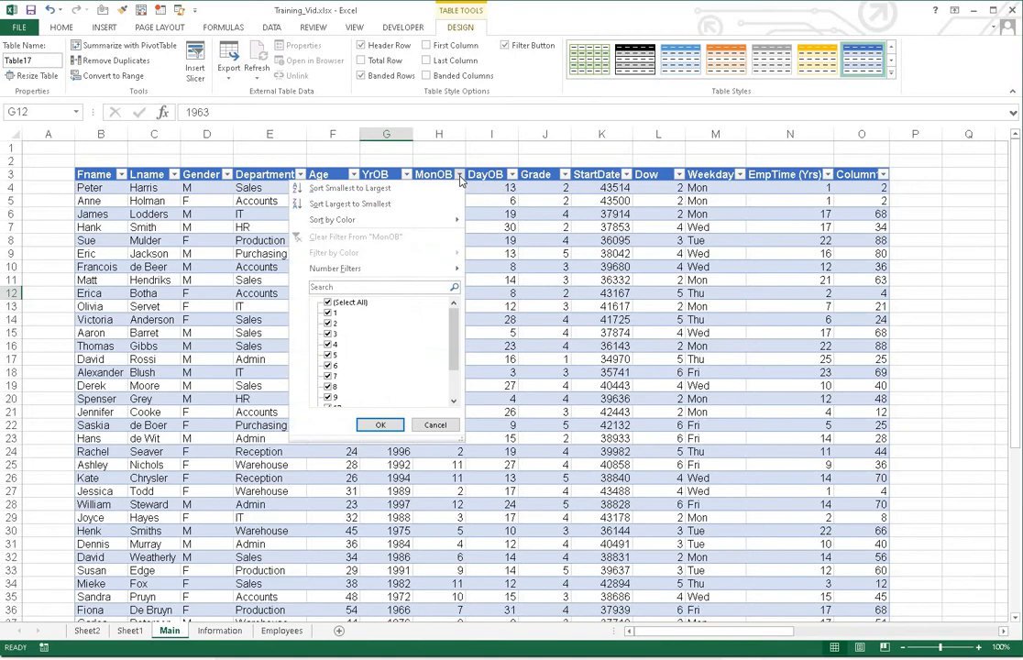
left_click(458, 112)
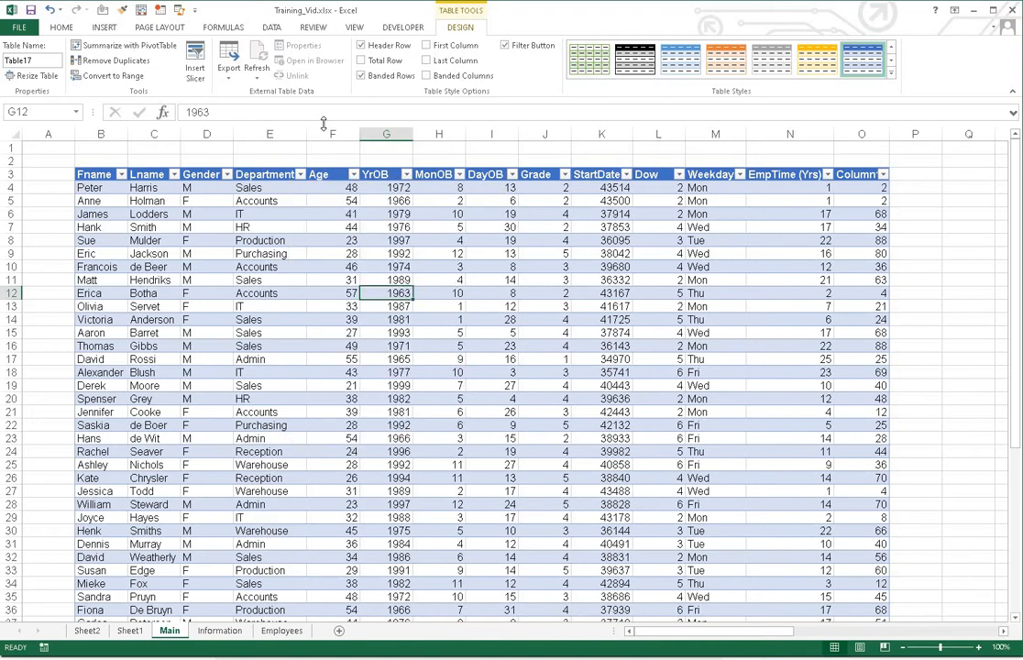
- Turn the table's filter buttons off and back on to compare the headings with and without them
left_click(504, 46)
scroll(507, 295, "down", 4)
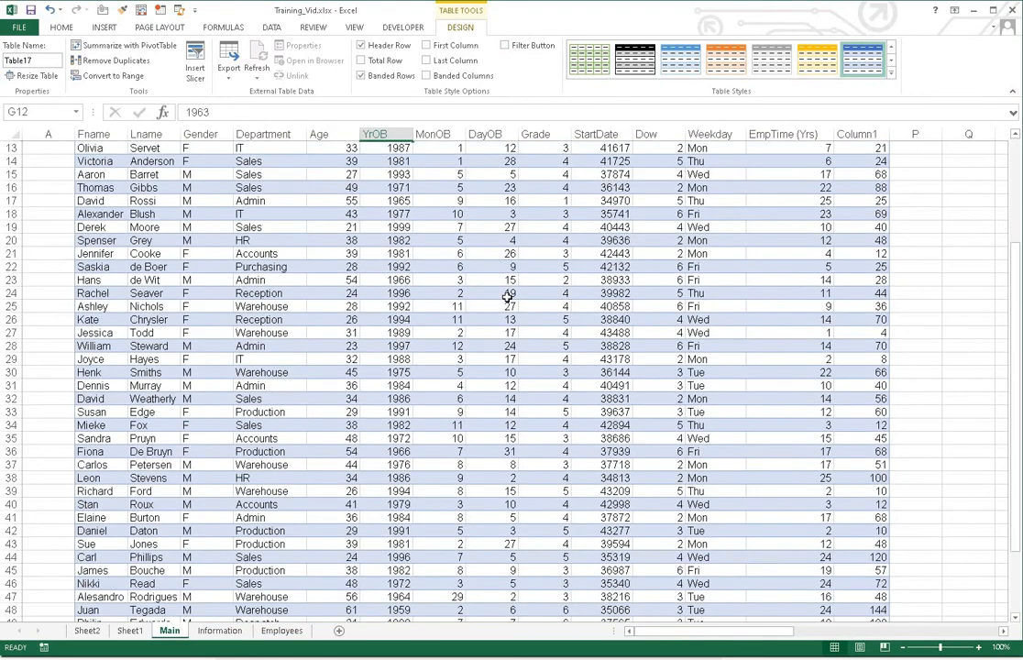
scroll(507, 297, "up", 4)
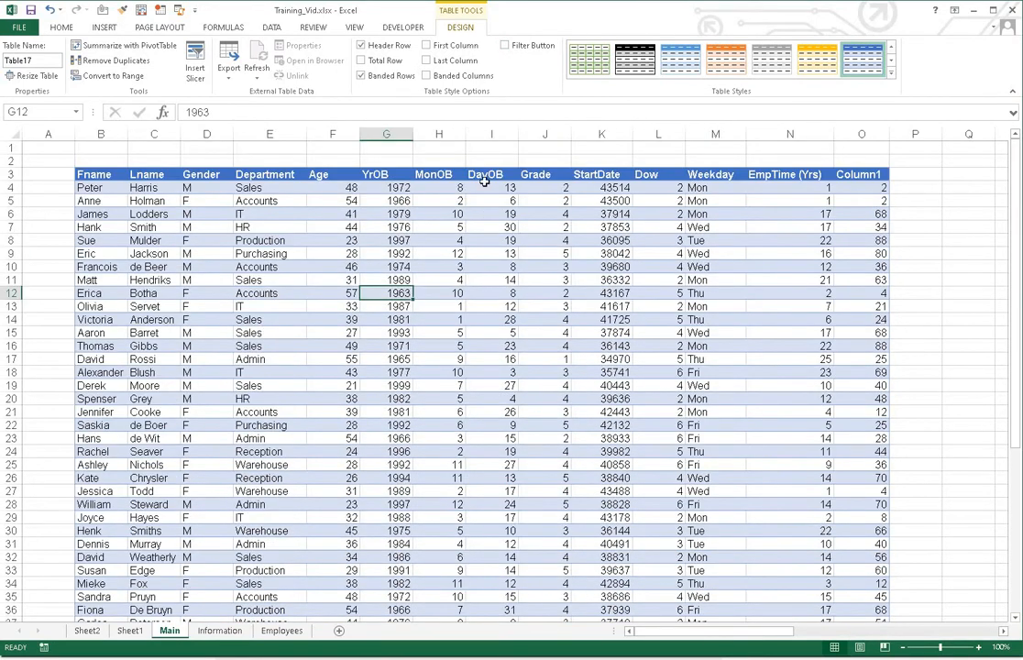
left_click(504, 45)
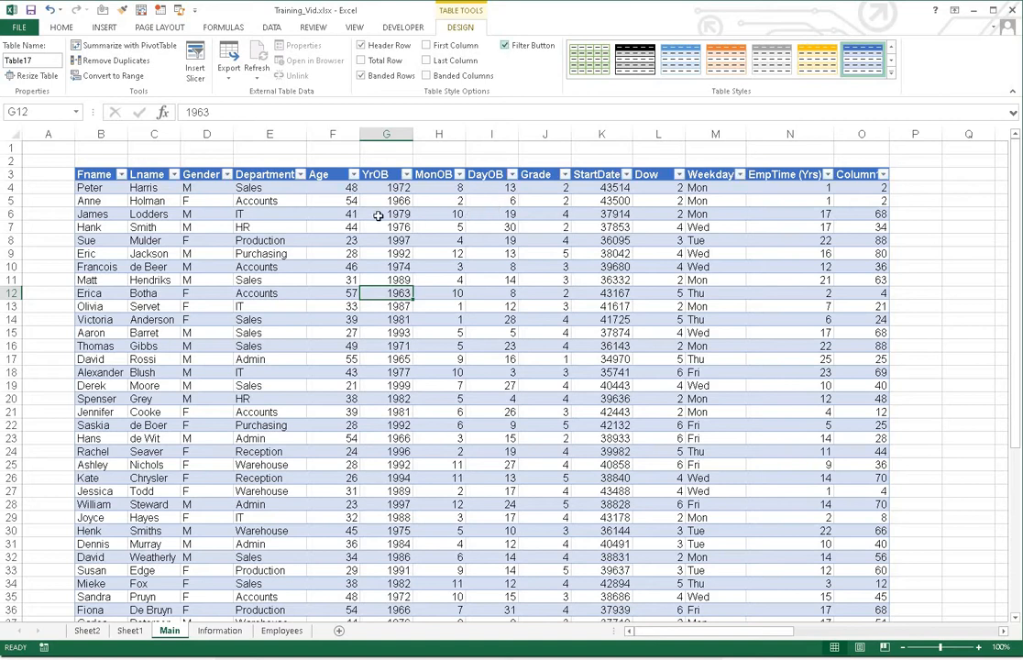
- Filter the Gender column to show only the M records
left_click(227, 174)
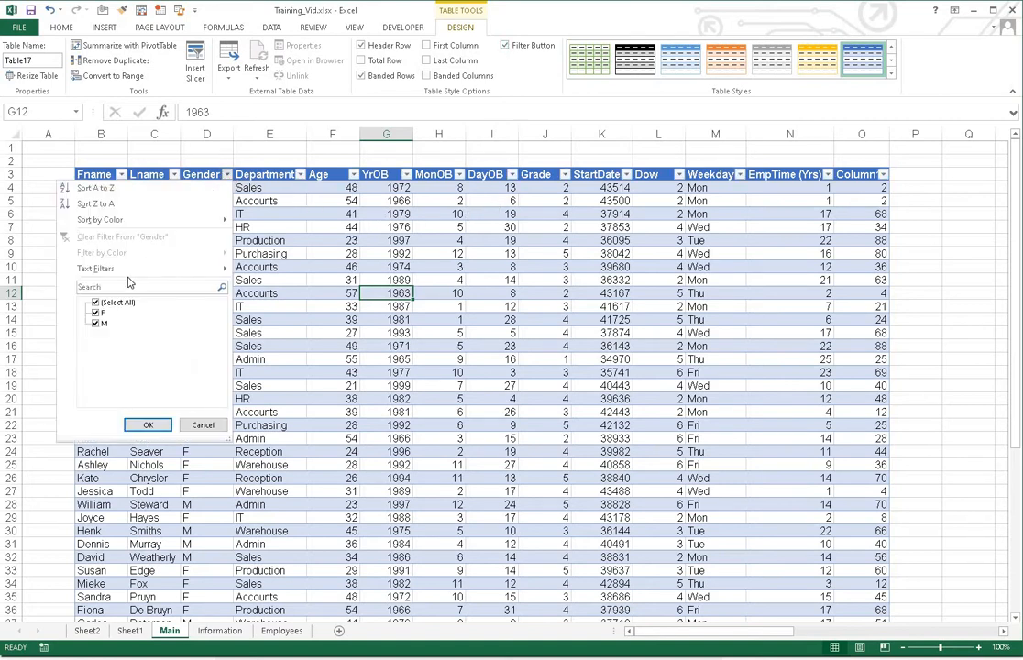
left_click(95, 312)
left_click(137, 425)
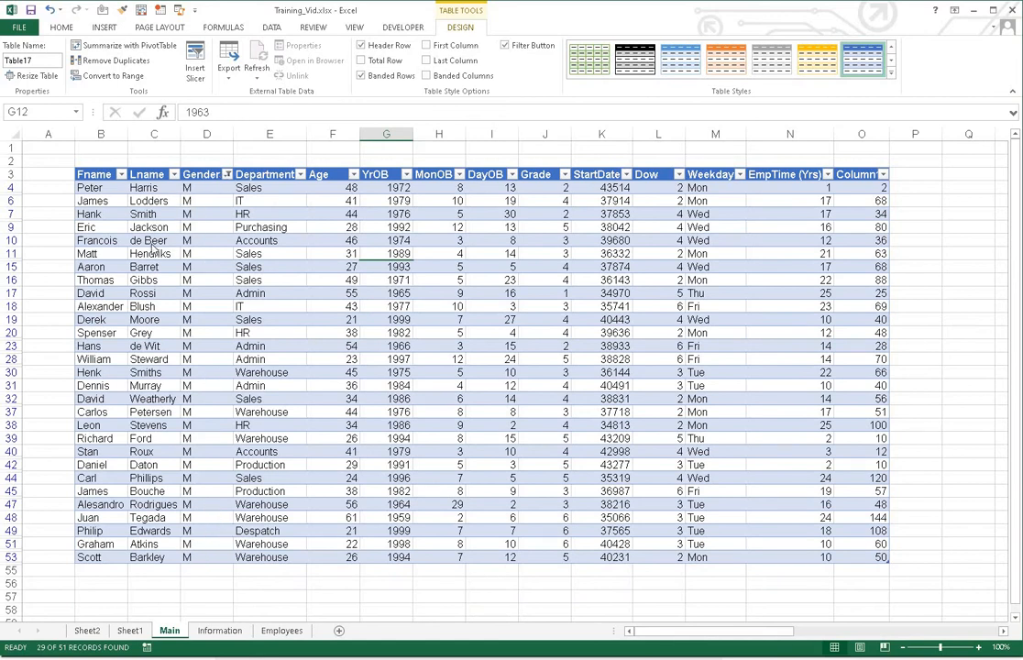
- Switch the Gender column's filter to show only the F records
left_click(226, 174)
left_click(96, 322)
left_click(96, 312)
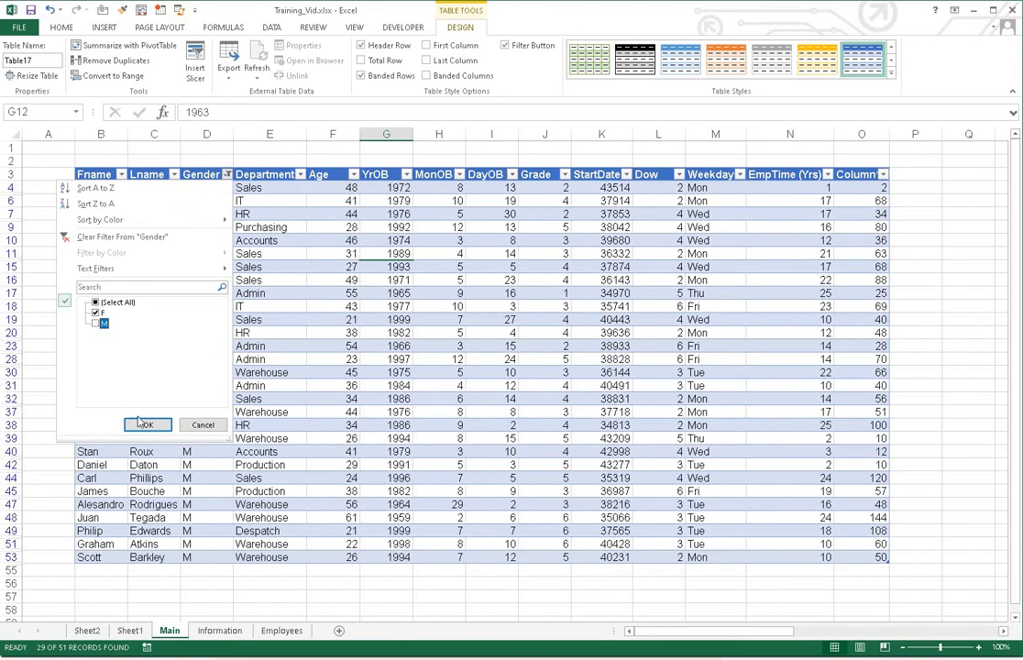
left_click(147, 425)
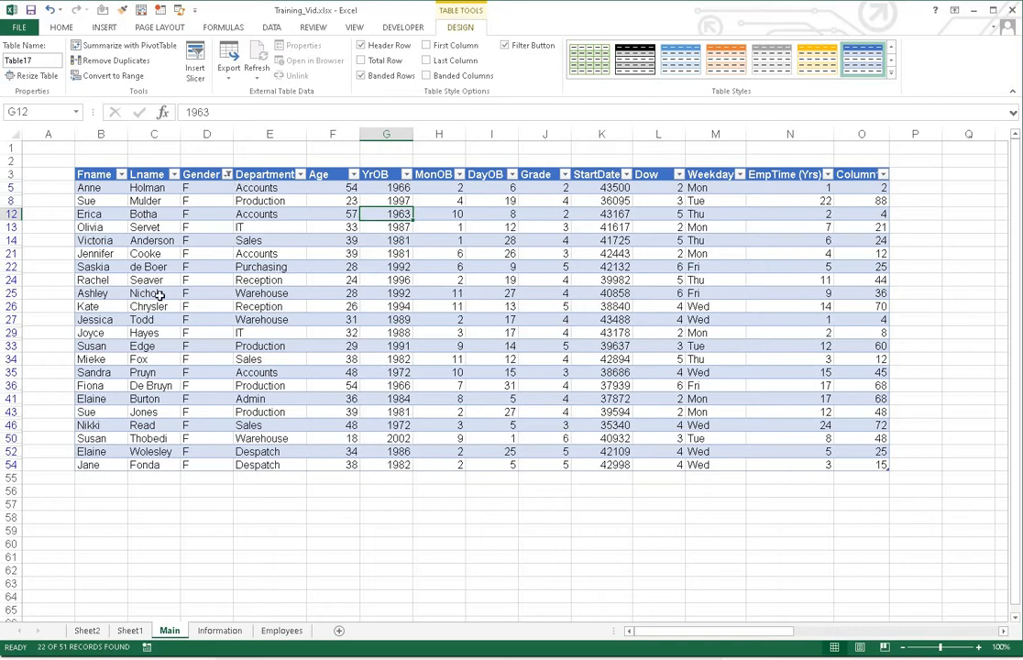
- Reselect all values in the Gender filter to show every record again
left_click(227, 175)
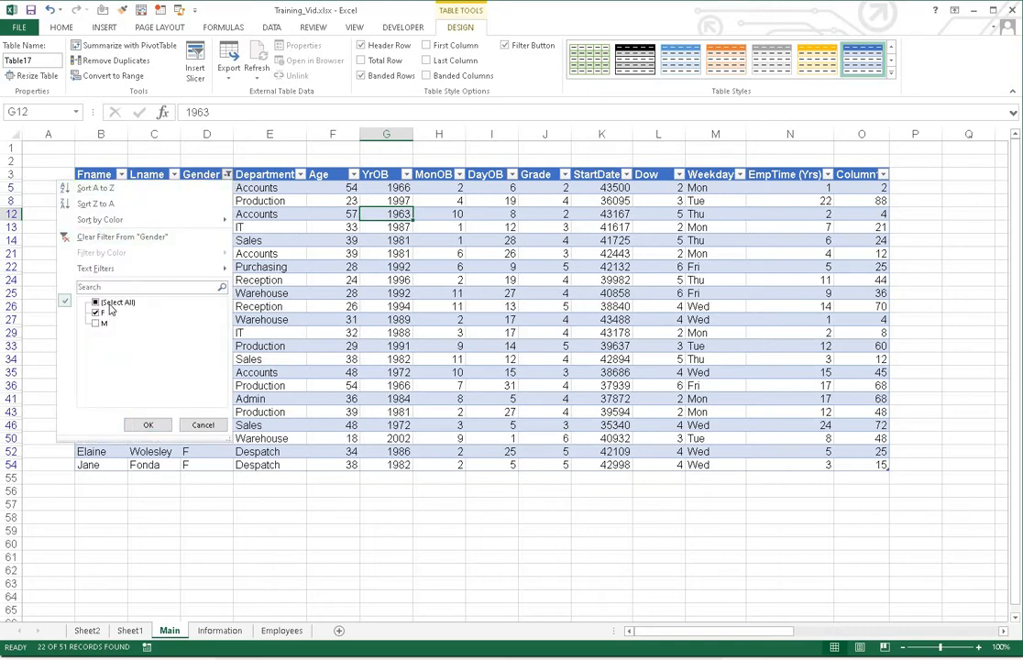
left_click(101, 302)
left_click(145, 424)
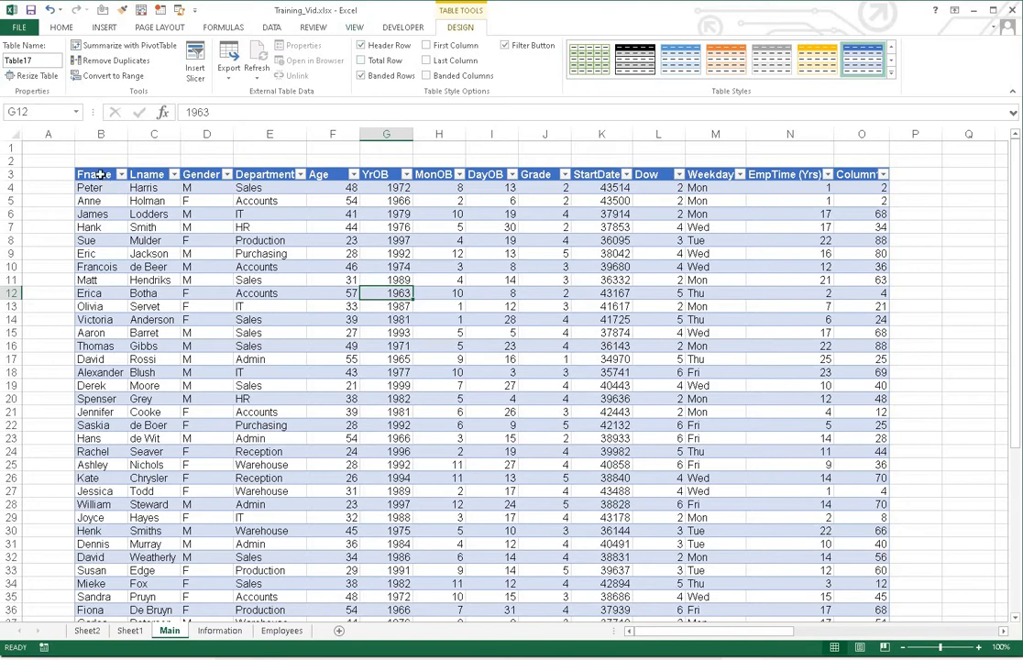
- Hide the table's header row, check the records down to row 54 without it, and restore it
left_click(362, 46)
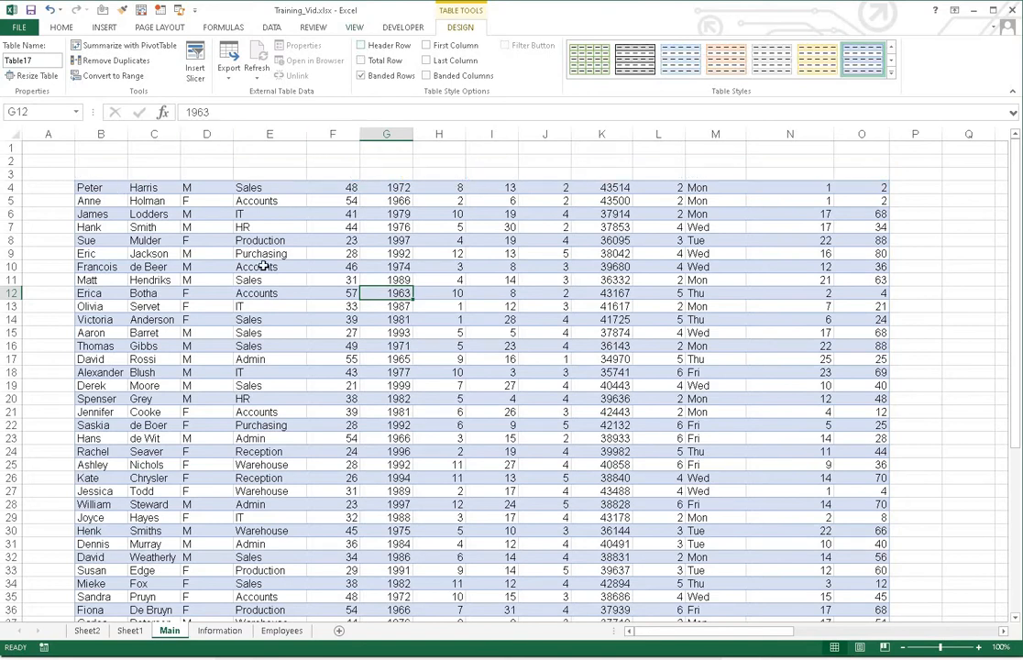
scroll(263, 266, "down", 1)
scroll(266, 267, "down", 1)
scroll(204, 274, "up", 2)
scroll(235, 275, "down", 12)
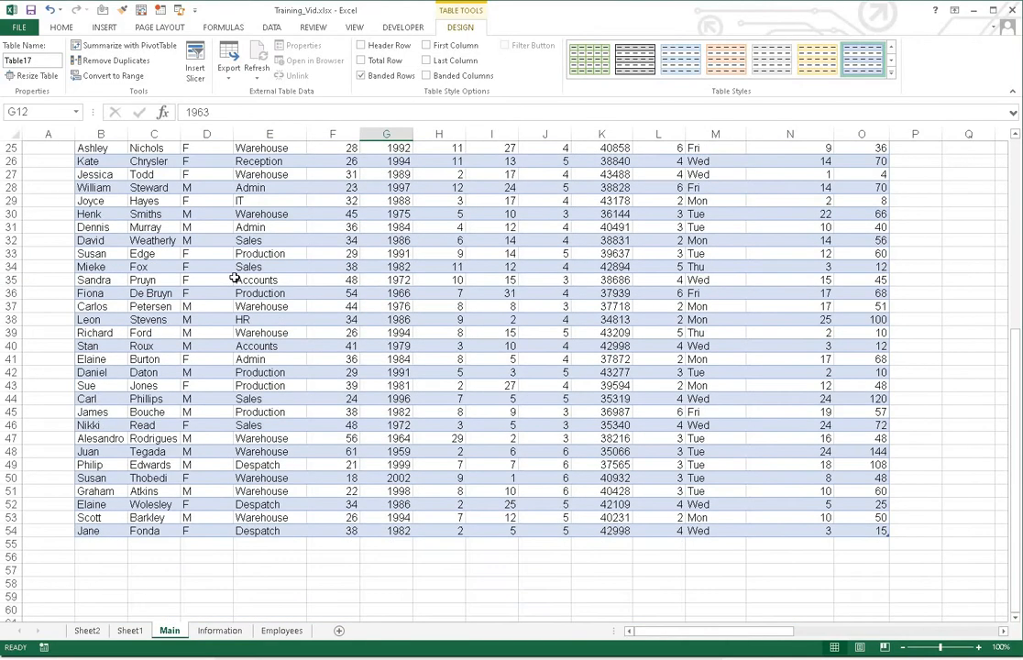
scroll(209, 187, "up", 7)
scroll(209, 187, "up", 5)
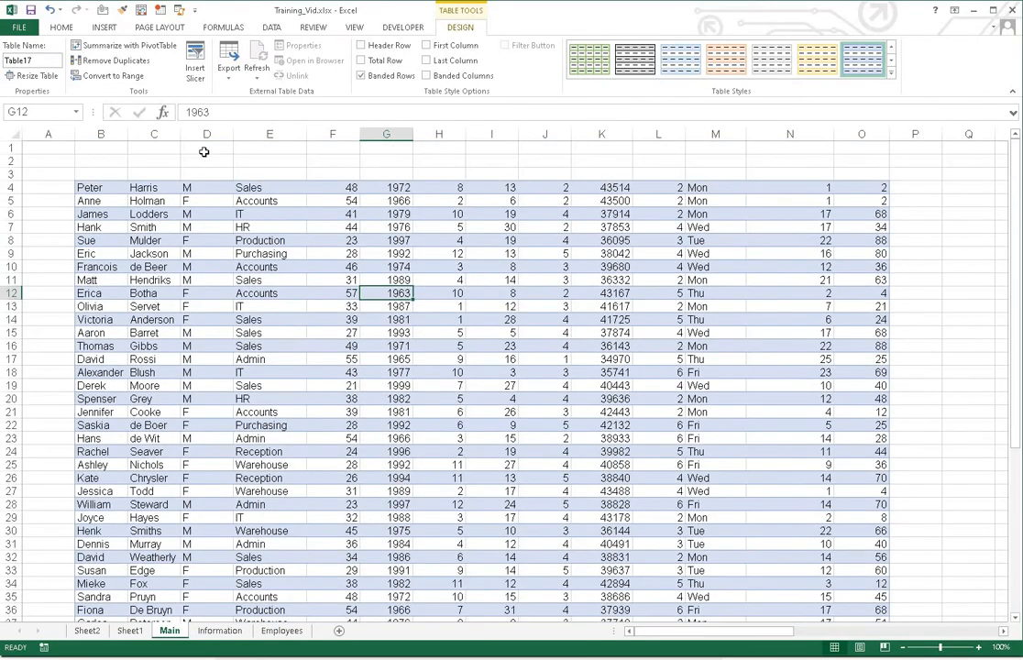
left_click(362, 45)
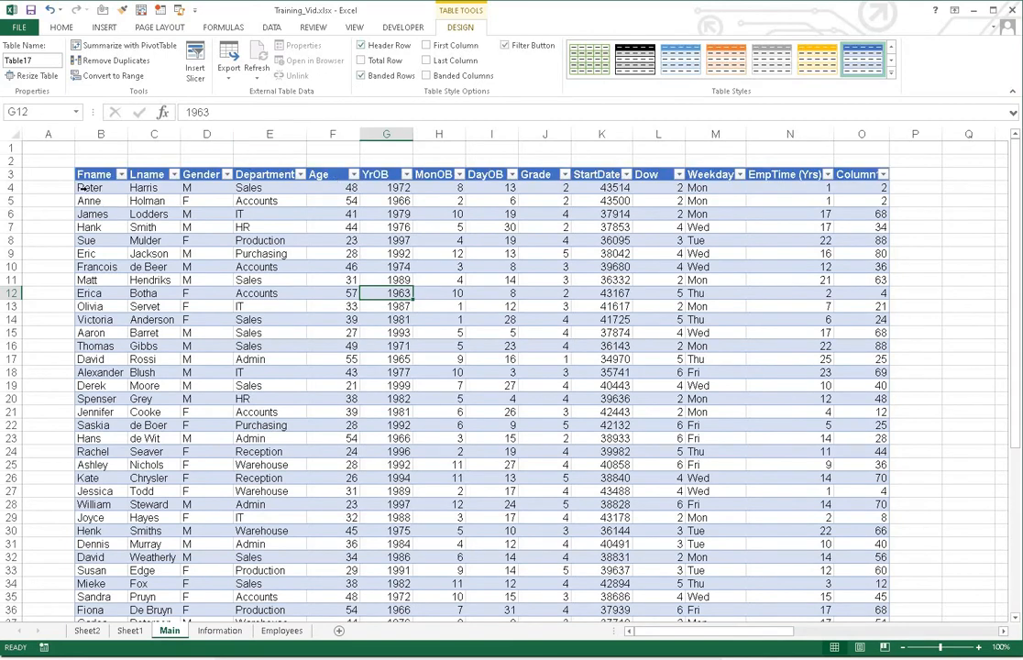
- Turn the table's banded row shading off and back on to compare how the records read
left_click(273, 188)
left_click(273, 200)
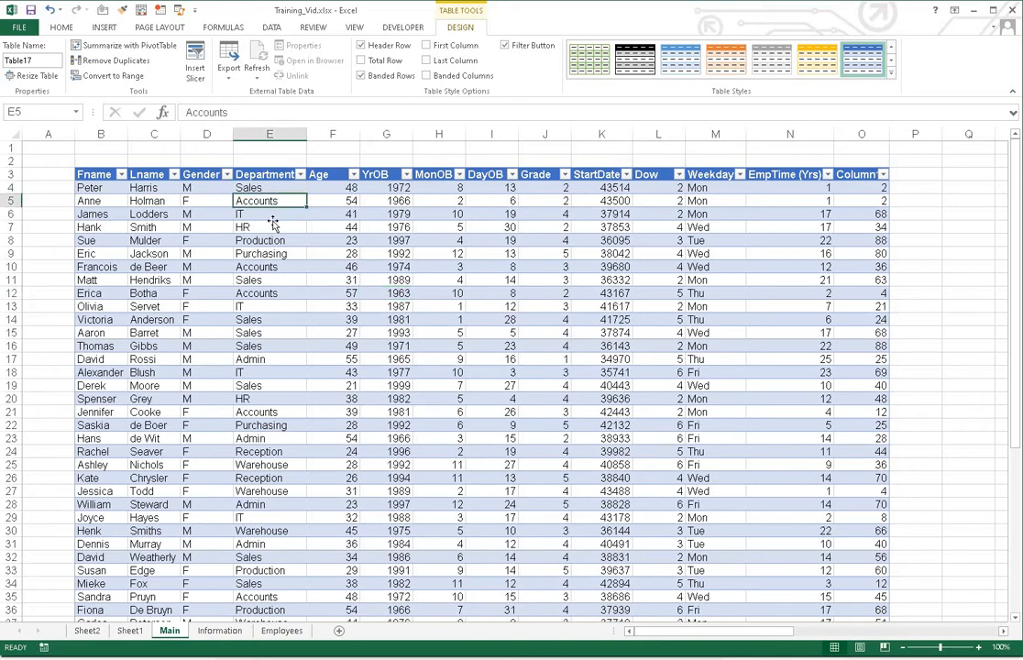
left_click(273, 226)
left_click(380, 78)
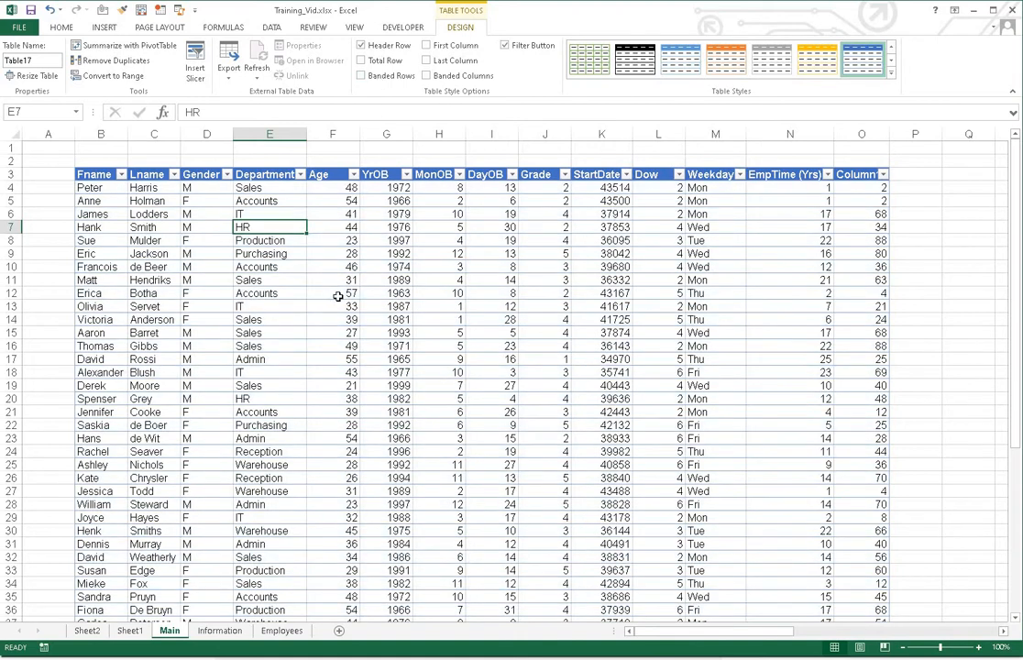
left_click(337, 296)
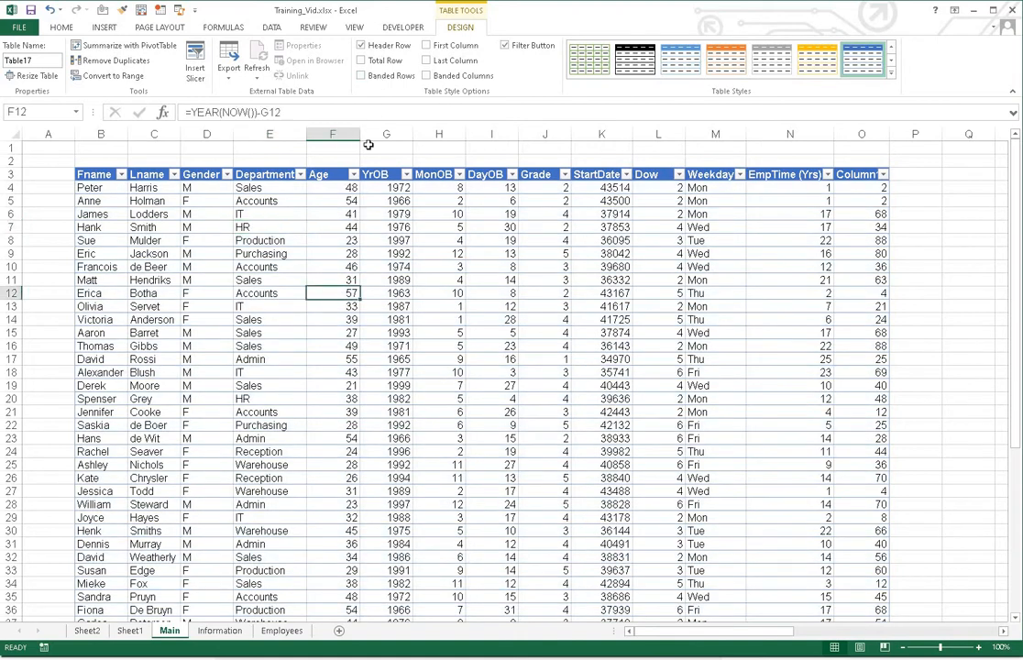
left_click(376, 76)
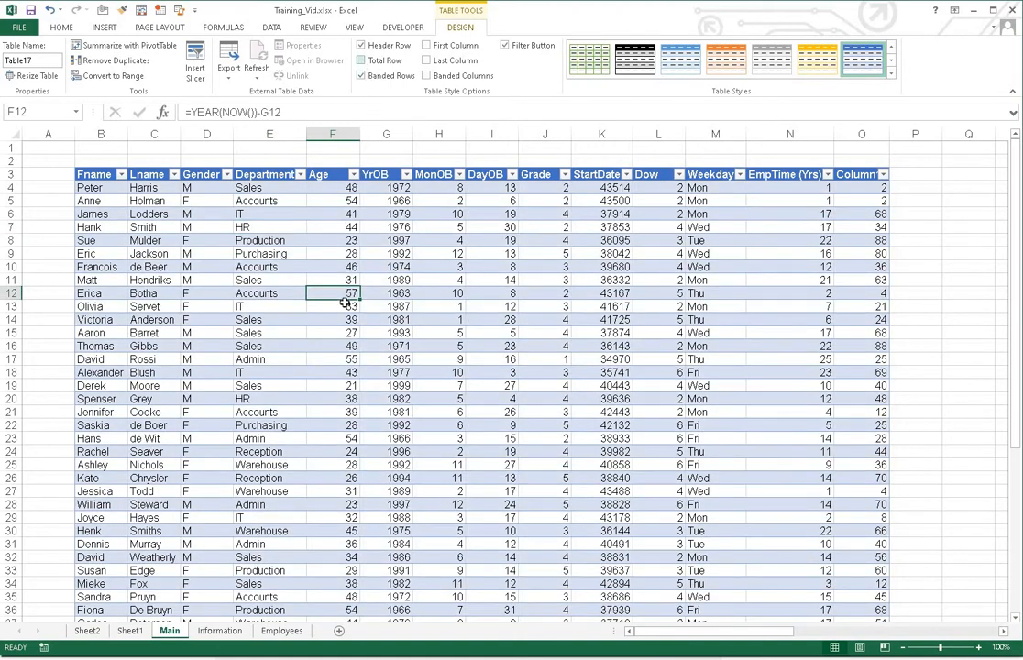
- Add a total row to the table and check it beneath the last record
scroll(372, 369, "down", 10)
scroll(372, 369, "up", 5)
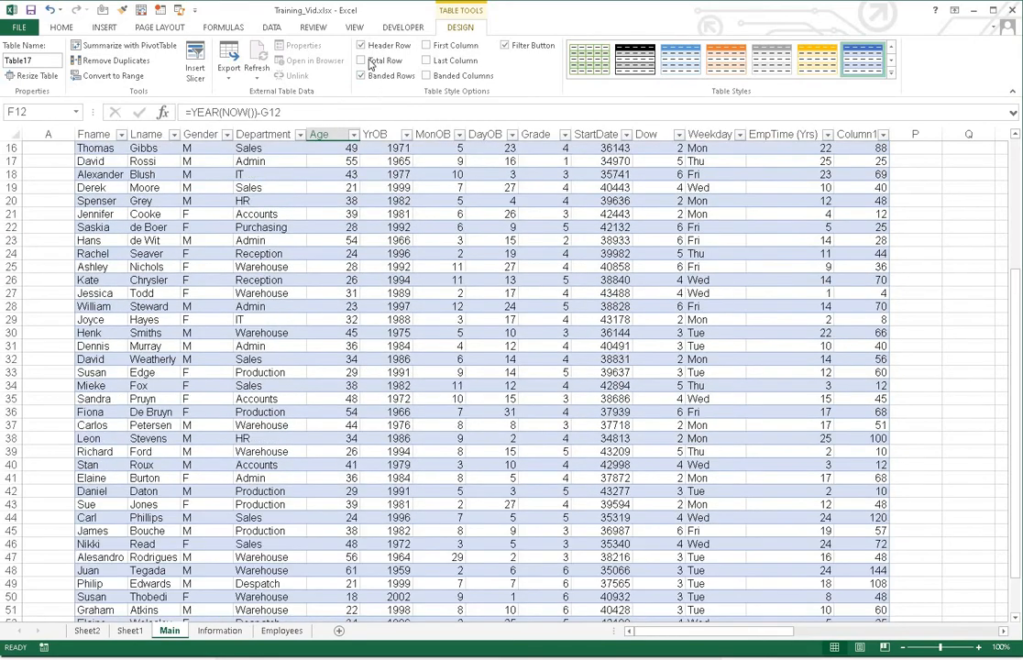
scroll(587, 310, "down", 8)
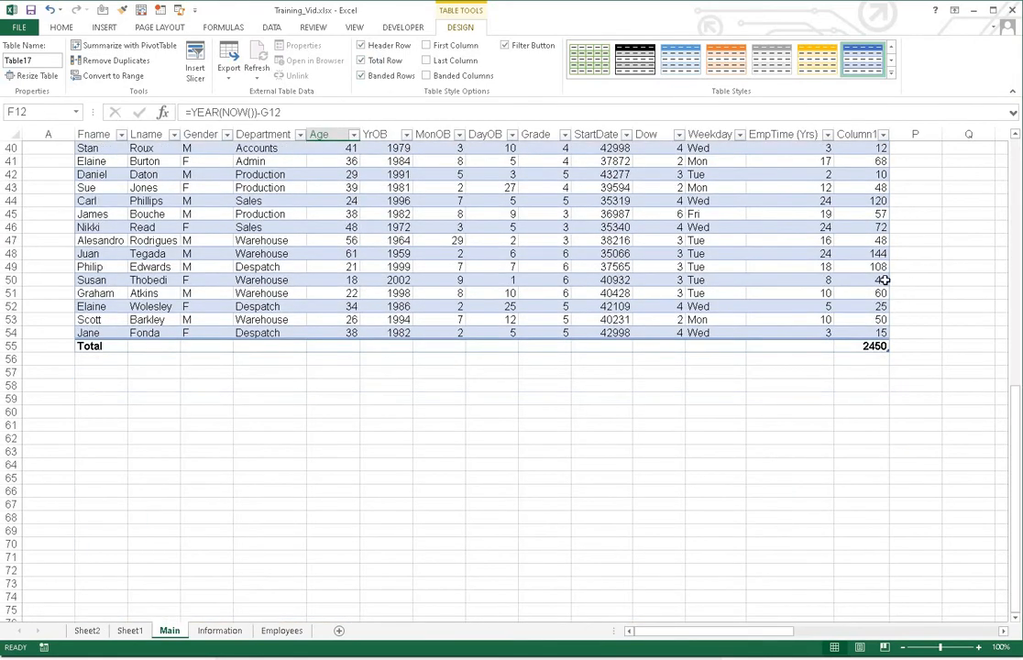
scroll(880, 275, "up", 6)
scroll(852, 179, "up", 3)
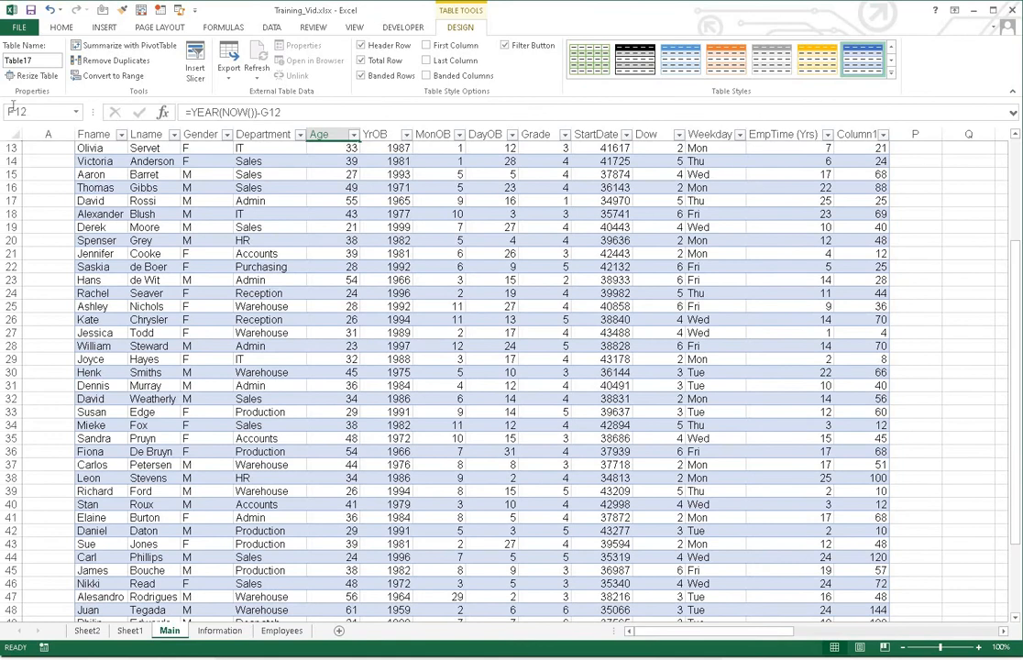
scroll(916, 266, "down", 8)
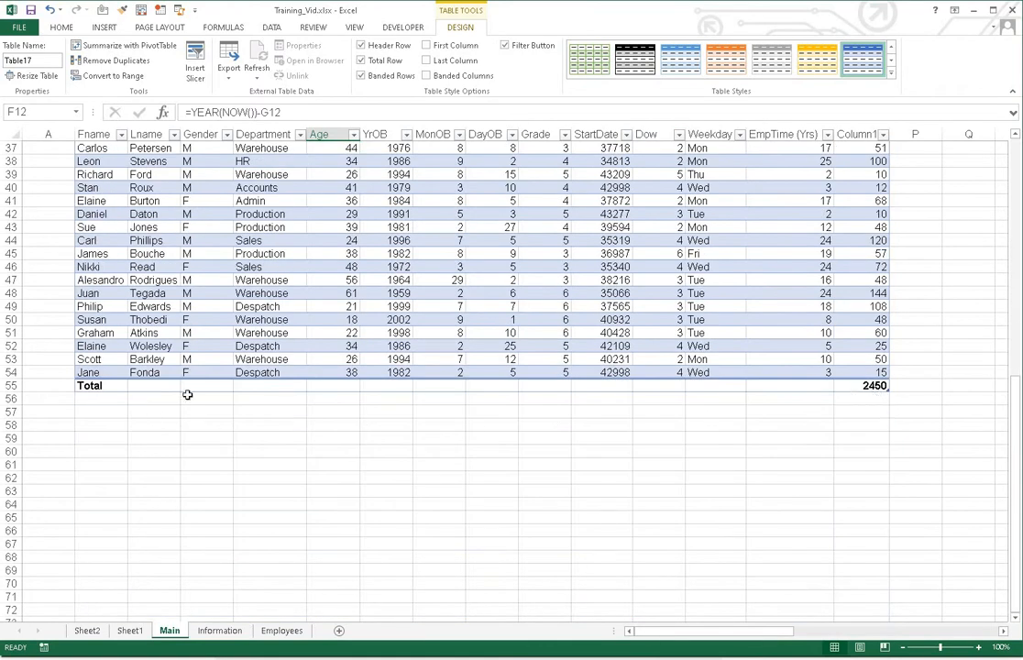
- Look back over the records and remove the table's total row
scroll(808, 229, "up", 12)
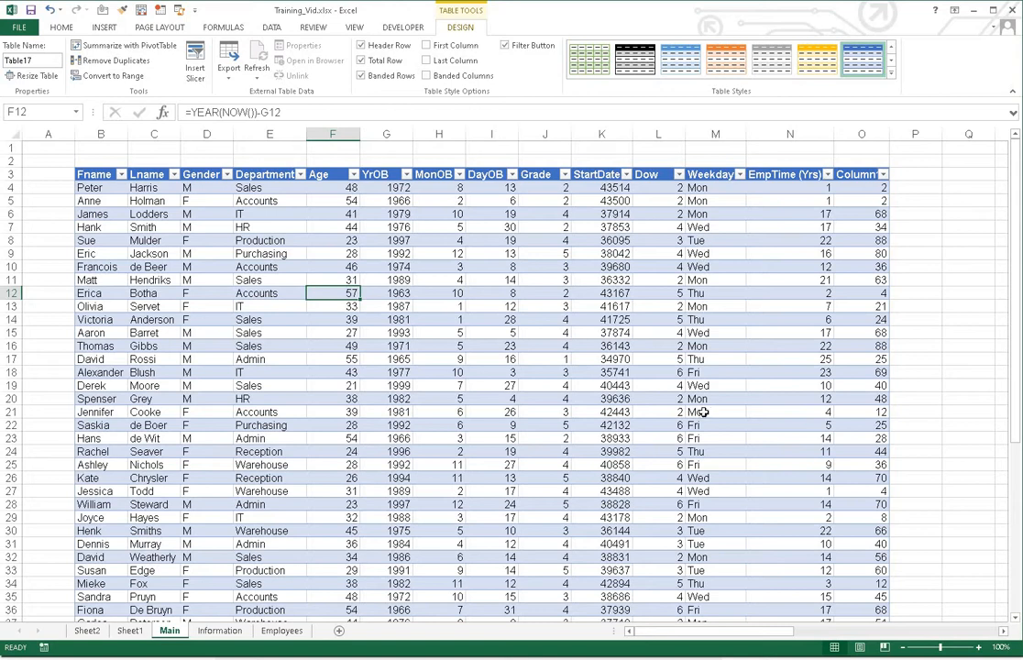
scroll(703, 413, "down", 3)
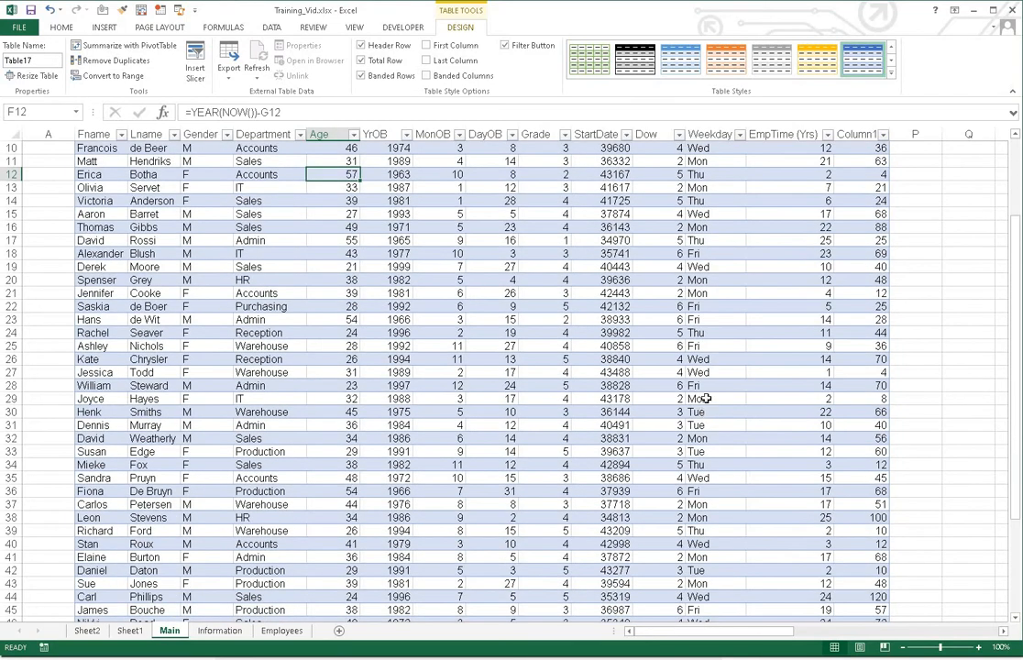
scroll(703, 386, "up", 3)
scroll(786, 370, "down", 4)
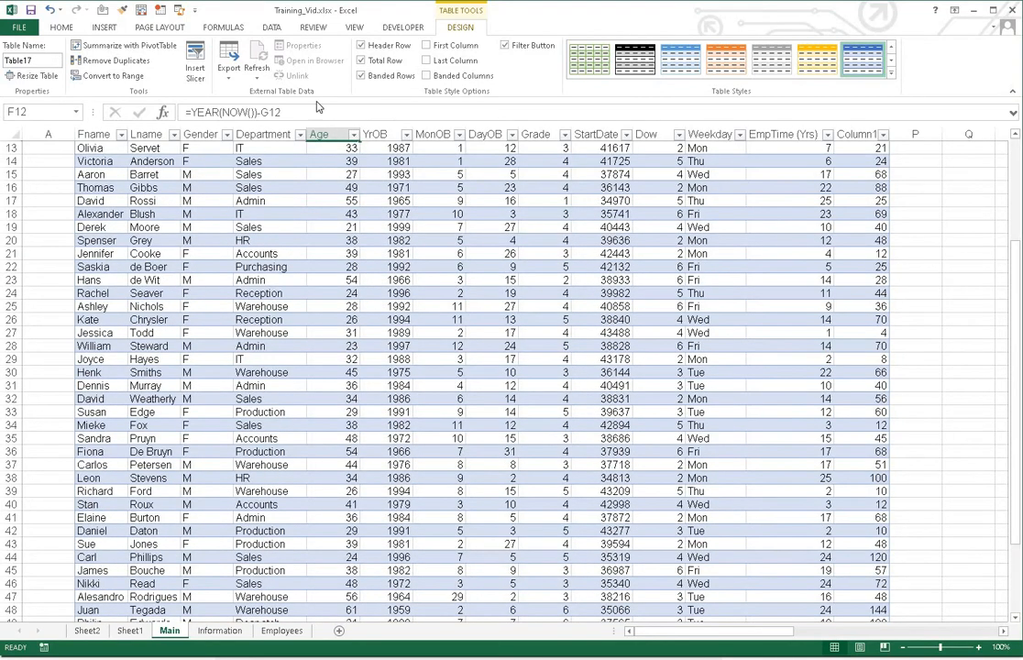
scroll(319, 106, "up", 4)
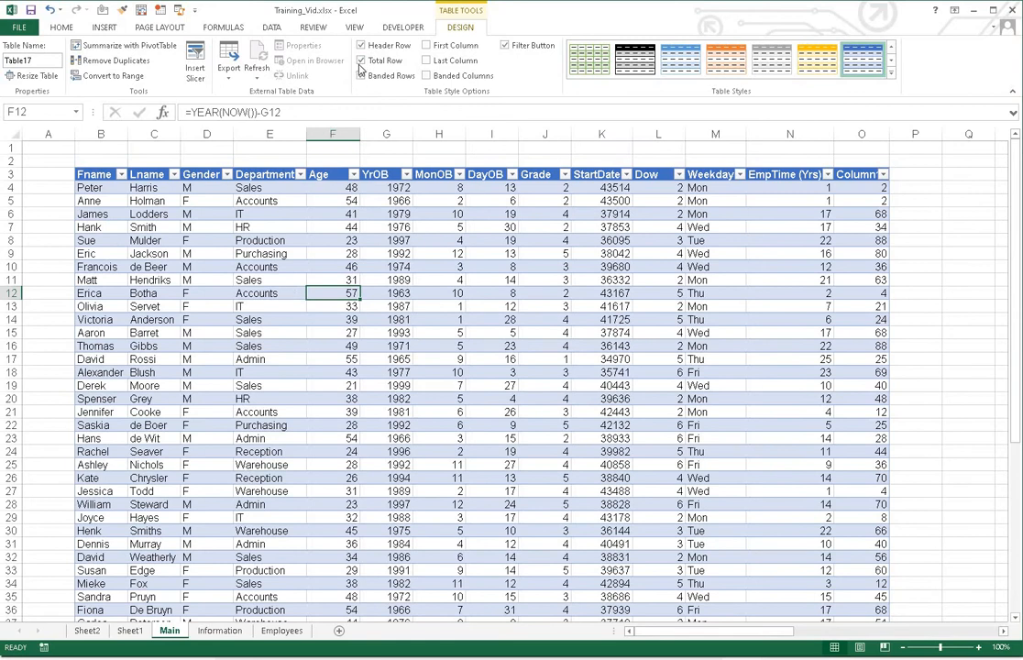
left_click(360, 60)
- Try the special formatting for the table's first column and last column, switching each off again
left_click(427, 46)
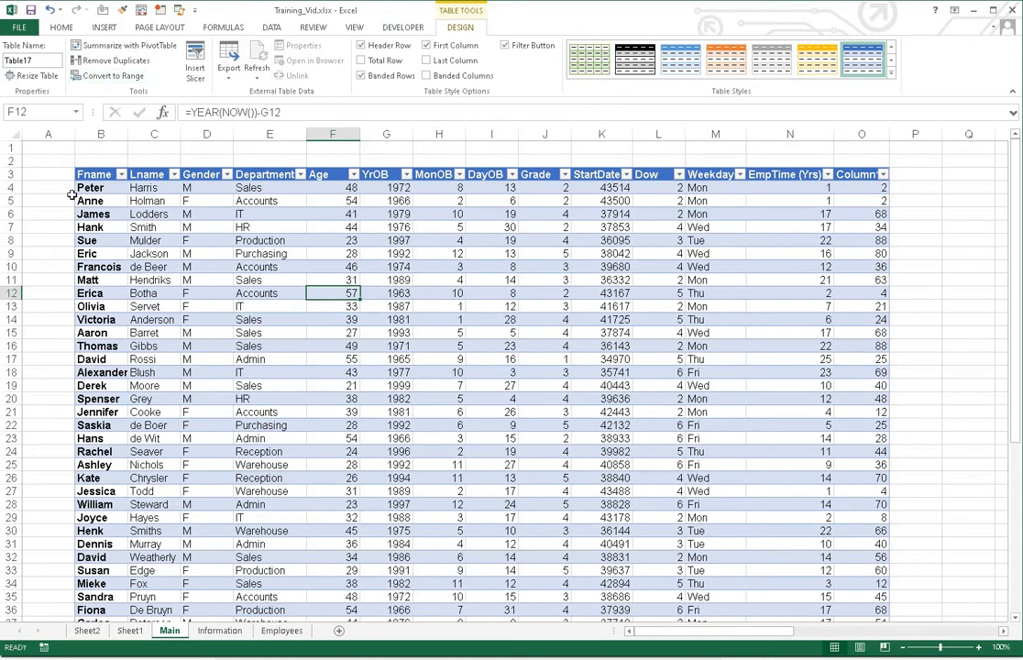
left_click(428, 47)
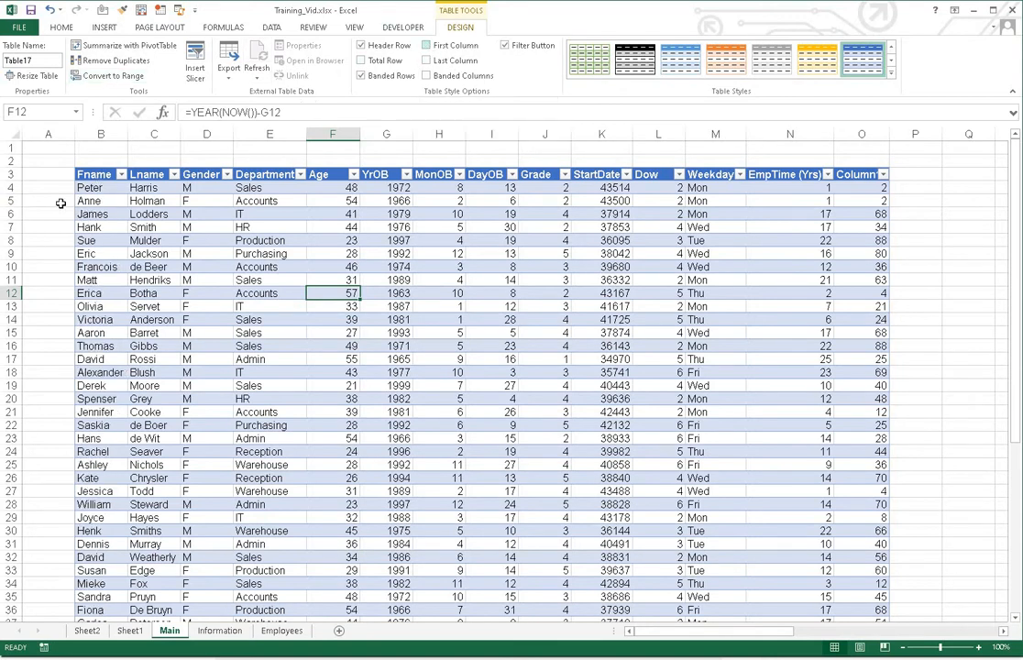
left_click(439, 61)
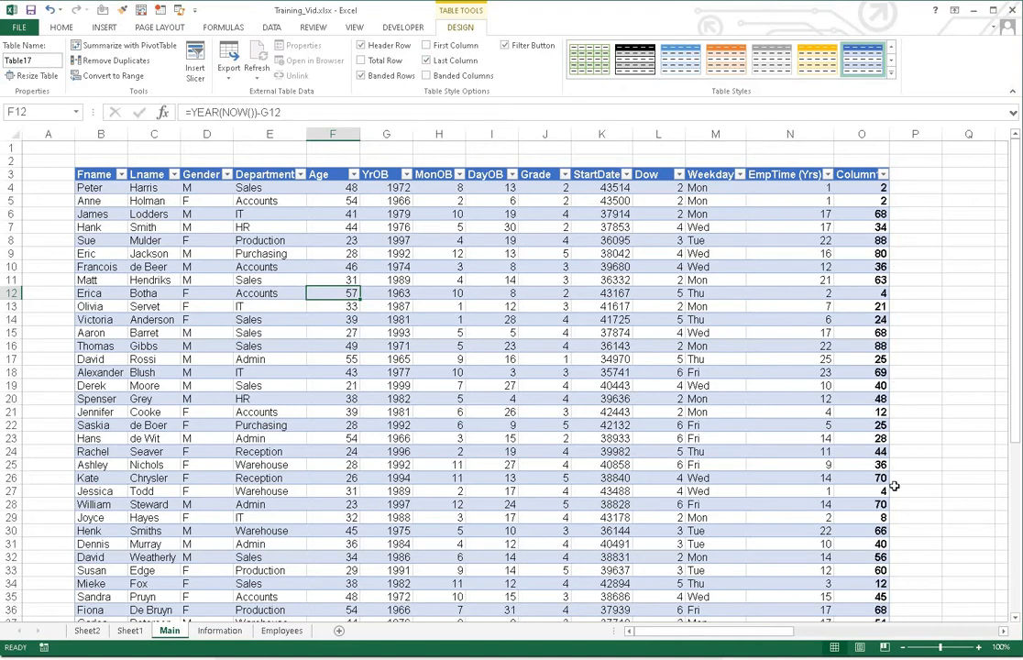
scroll(887, 442, "down", 3)
scroll(887, 442, "up", 3)
left_click(427, 61)
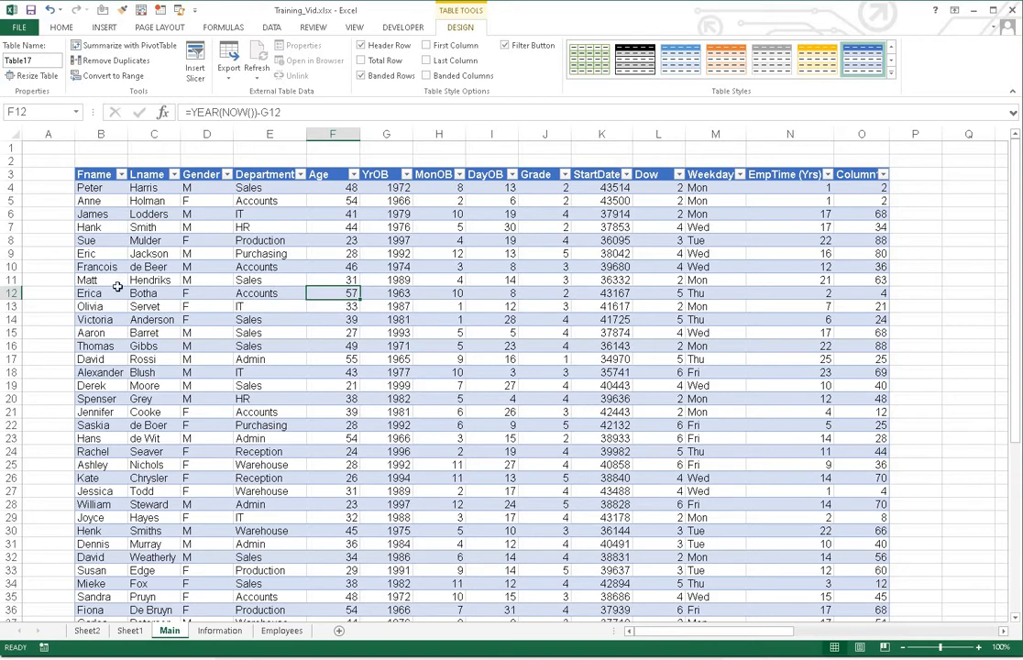
- Turn off the table's banded rows, and try banded columns before removing them again
left_click(381, 76)
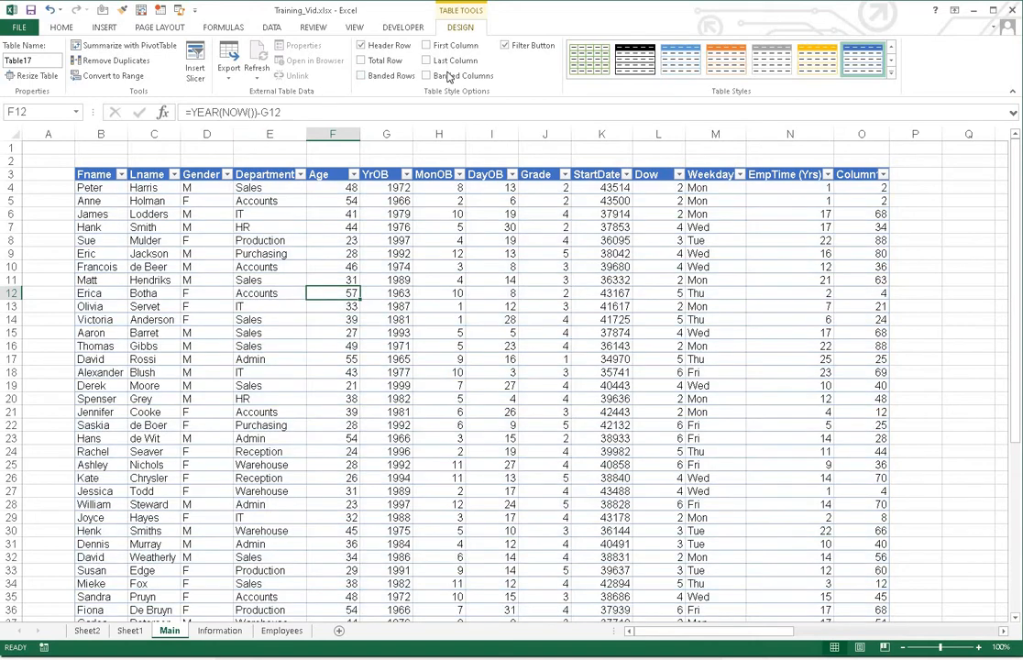
left_click(448, 77)
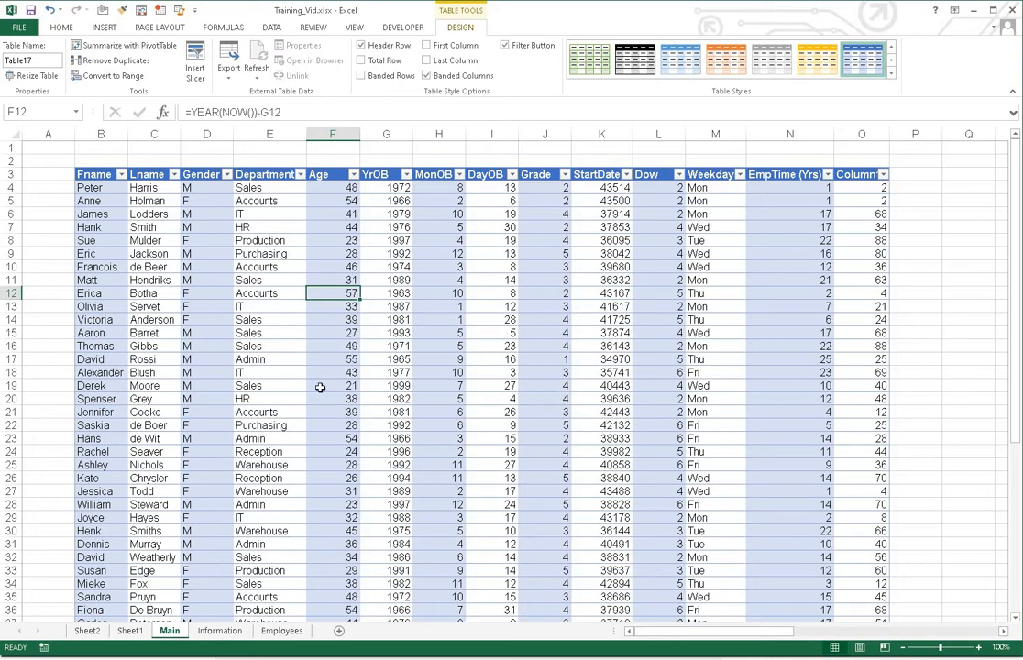
left_click(461, 77)
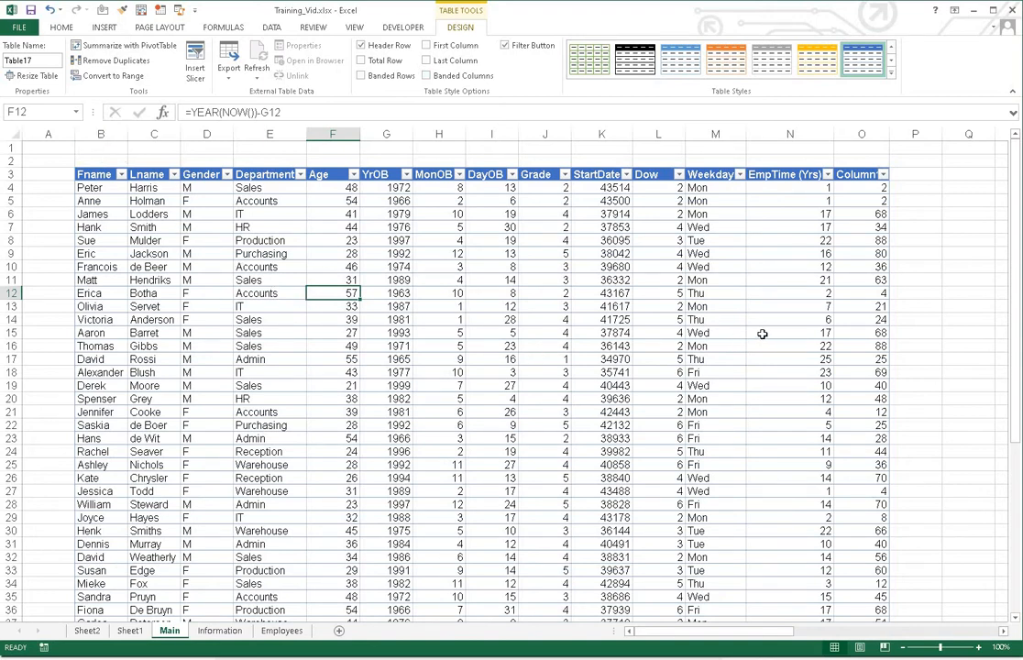
- Rename the table as MyTab
left_click(112, 199)
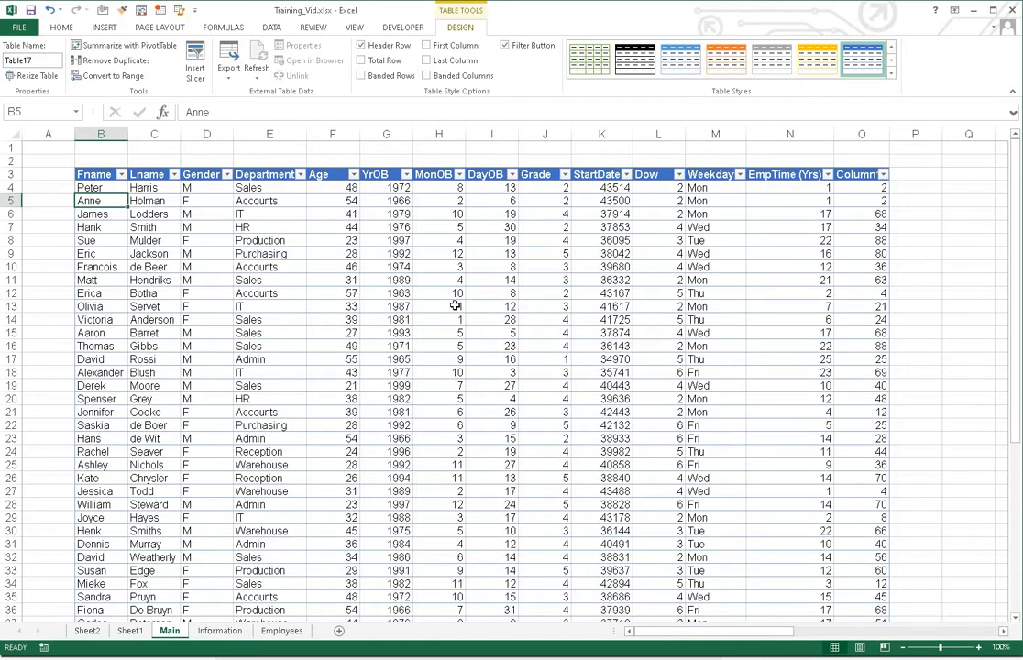
key("alt")
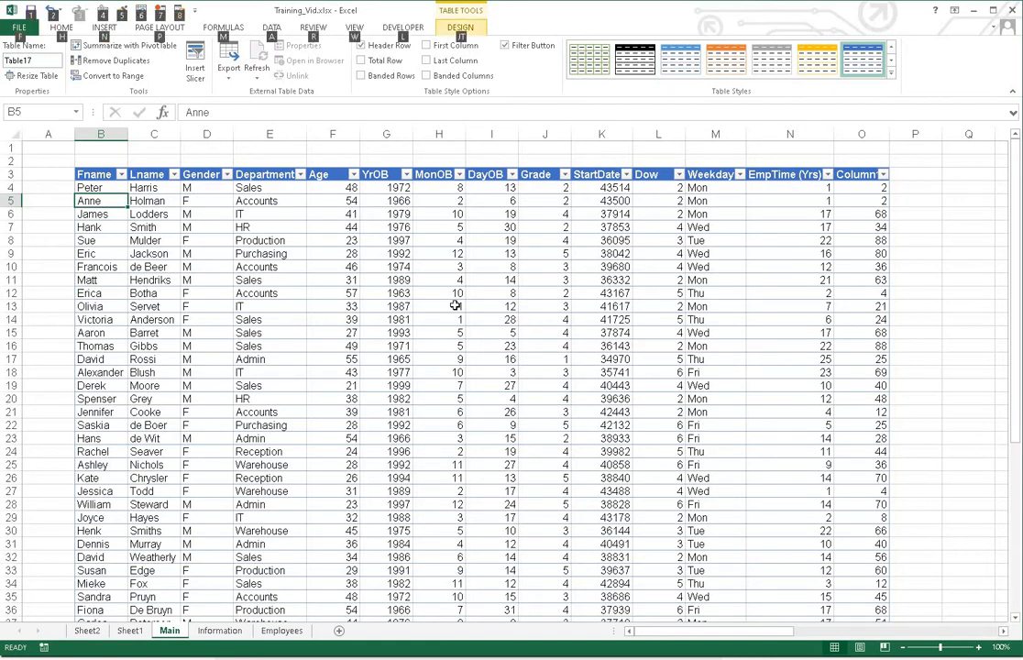
key("j")
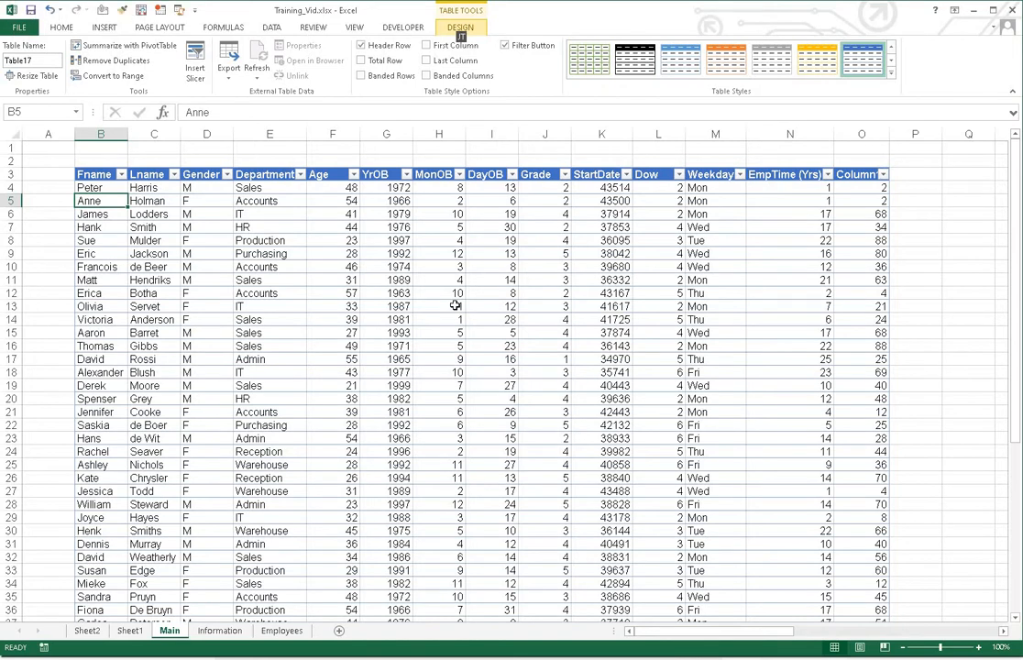
key("t")
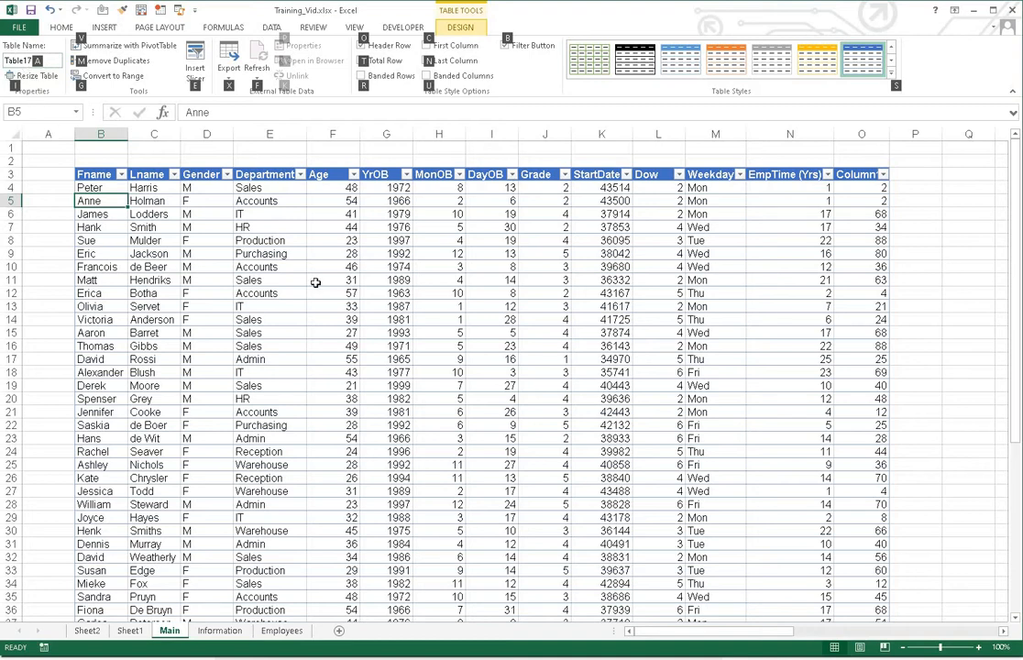
key("a")
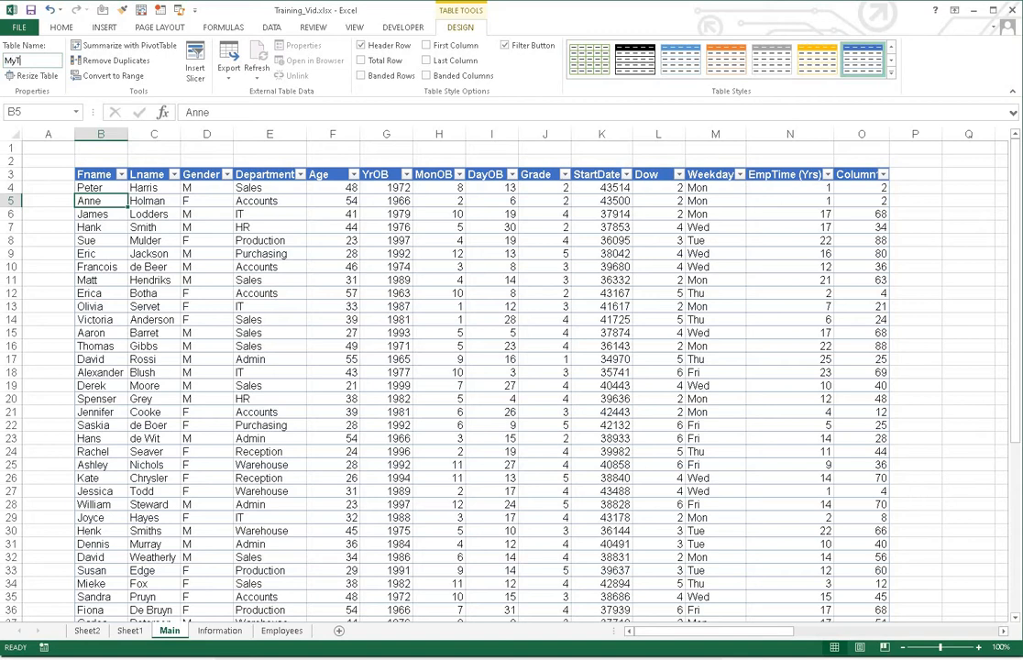
left_click(330, 302)
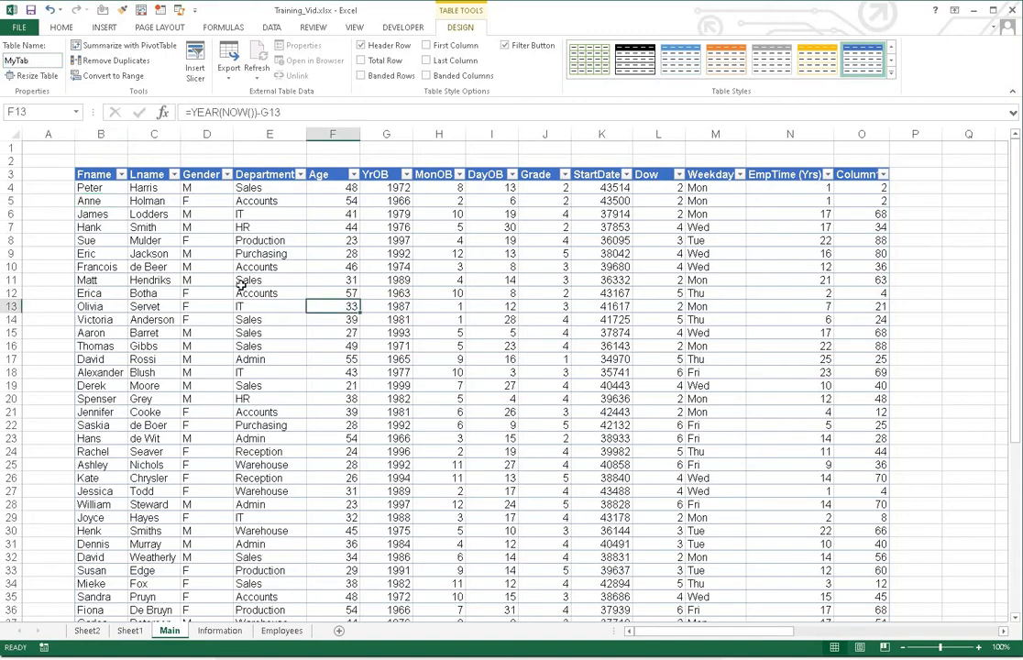
- Select the table's whole data range by its name MyTab, and release the selection again
left_click(150, 227)
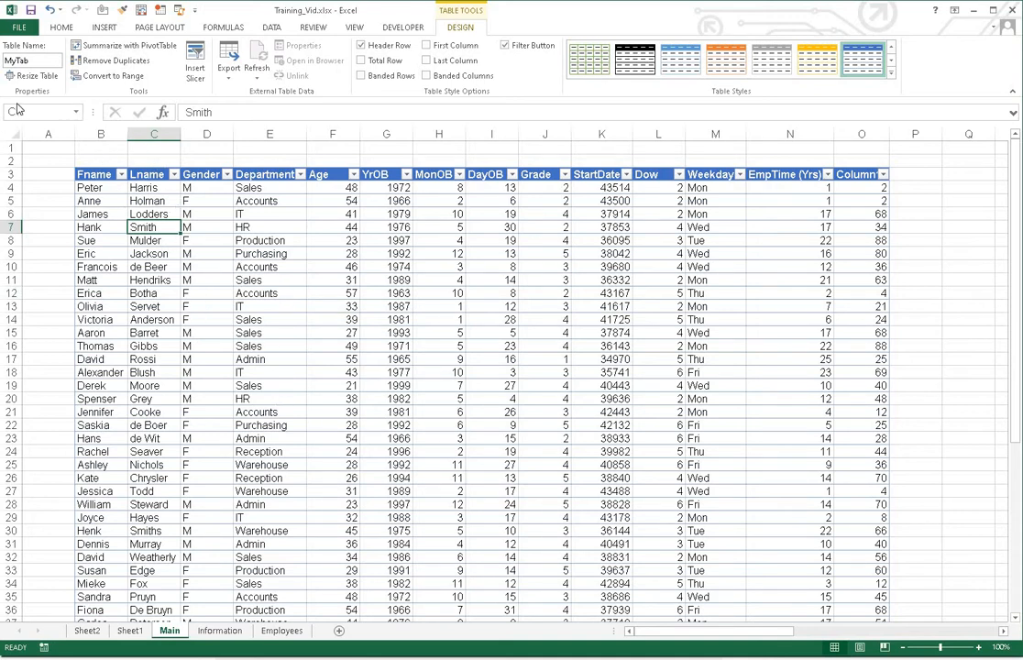
left_click(79, 116)
left_click(26, 215)
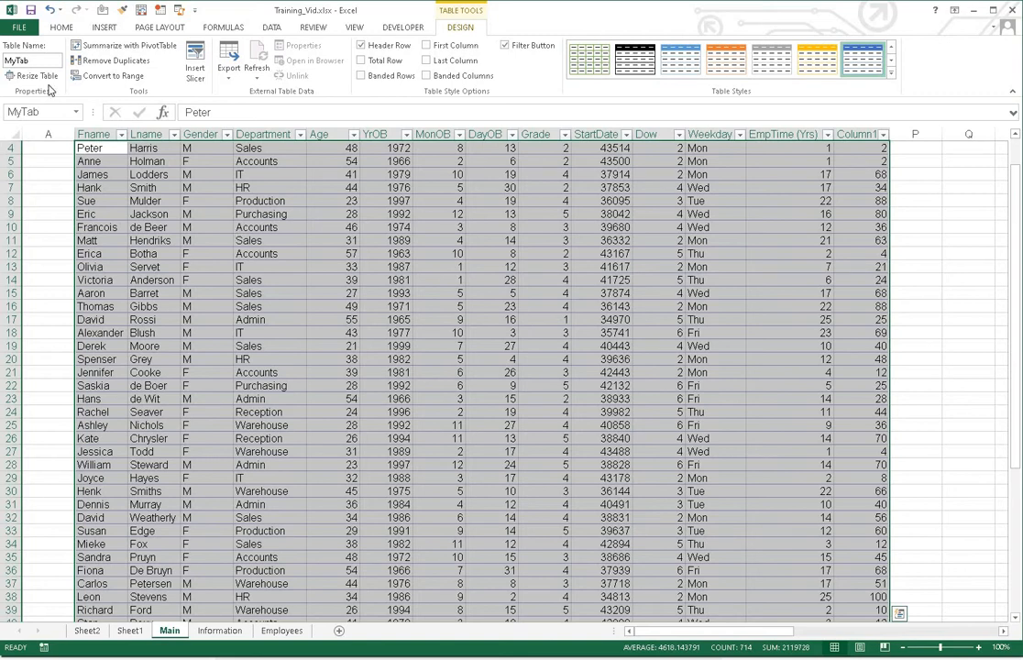
scroll(186, 289, "up", 1)
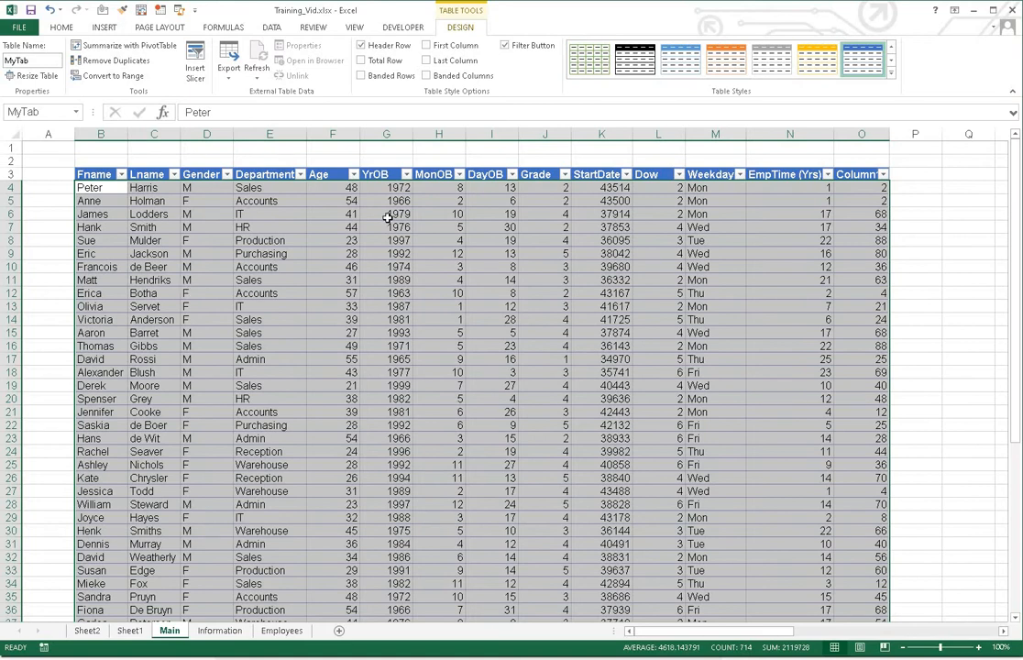
left_click(388, 216)
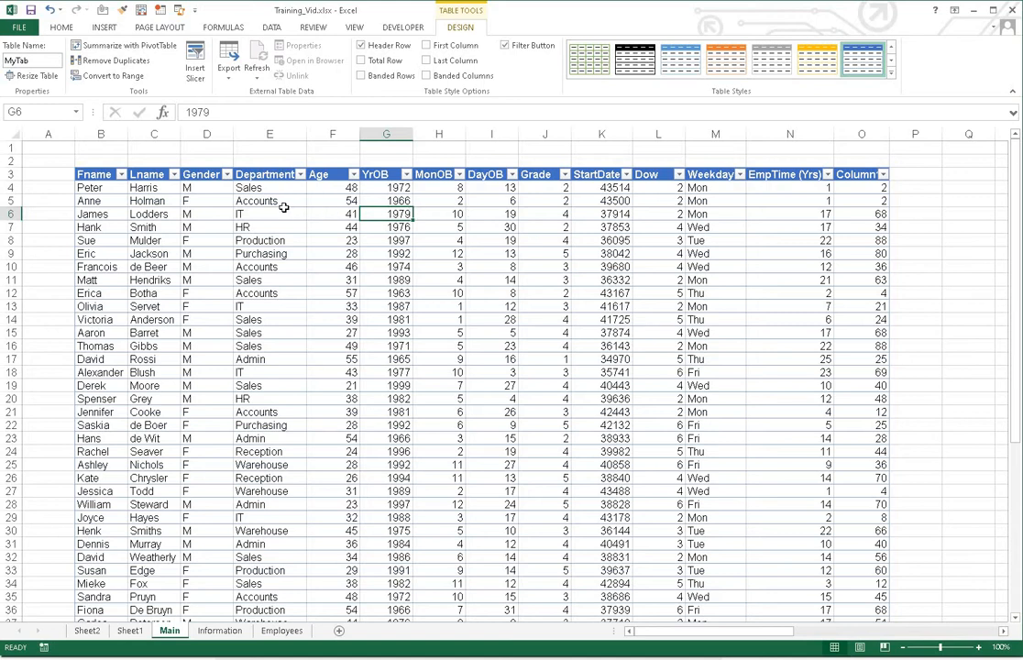
- Convert the MyTab table to a normal range and look over the records
left_click(119, 227)
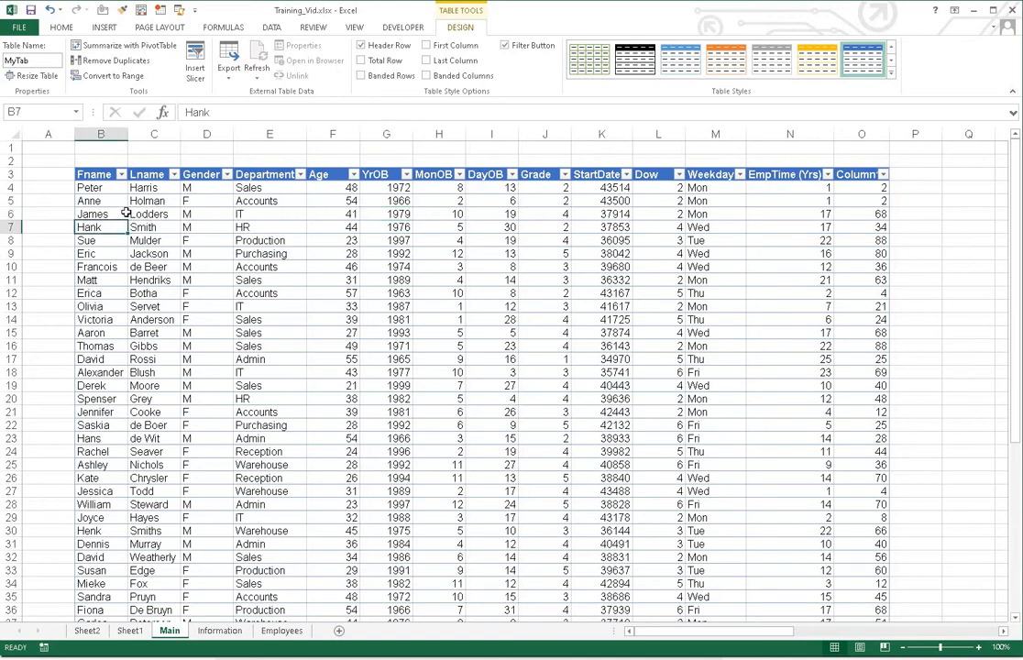
left_click(105, 77)
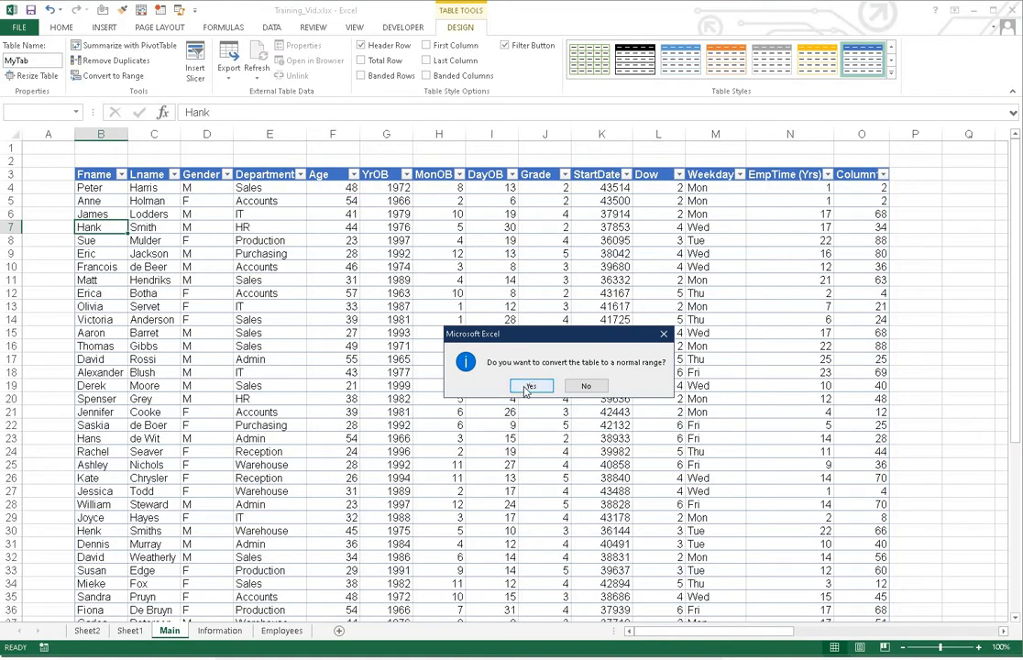
left_click(528, 387)
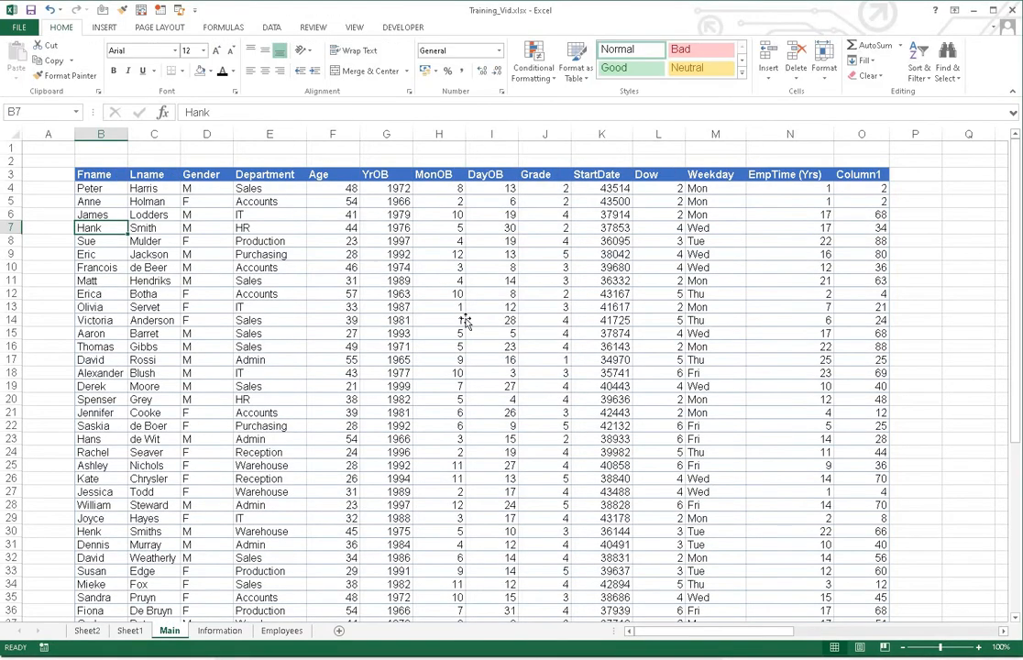
left_click(462, 320)
scroll(464, 321, "down", 3)
scroll(464, 320, "up", 3)
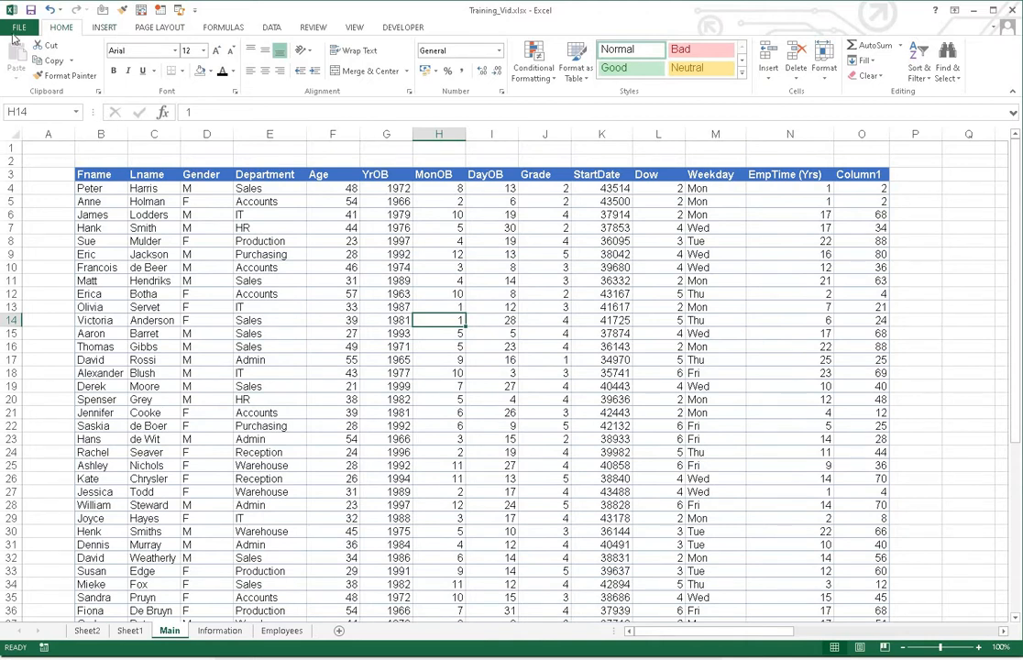
scroll(204, 182, "down", 2)
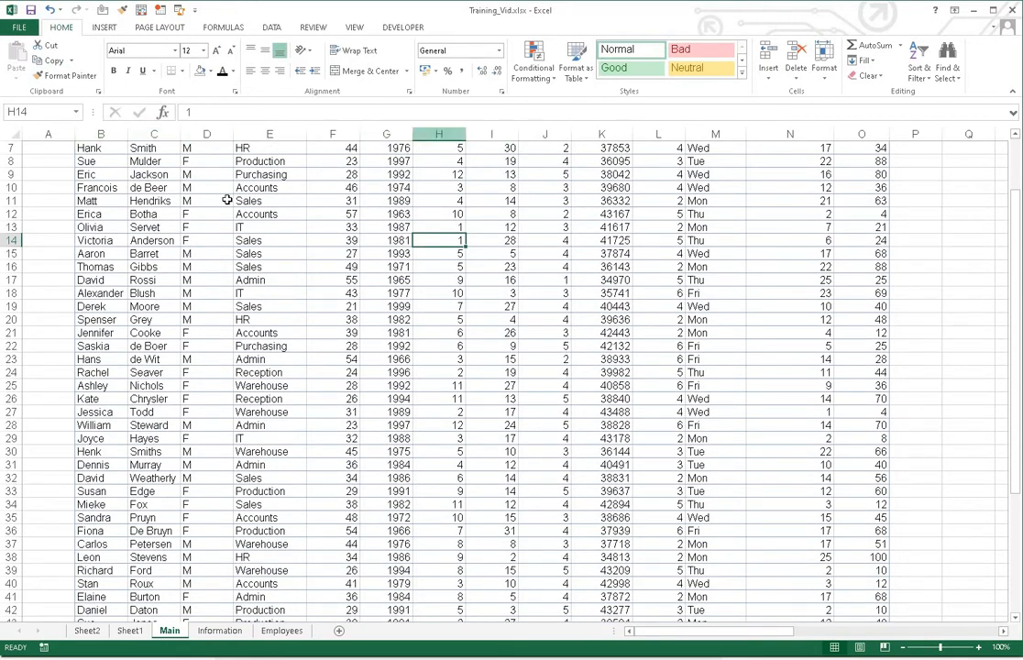
scroll(226, 200, "up", 2)
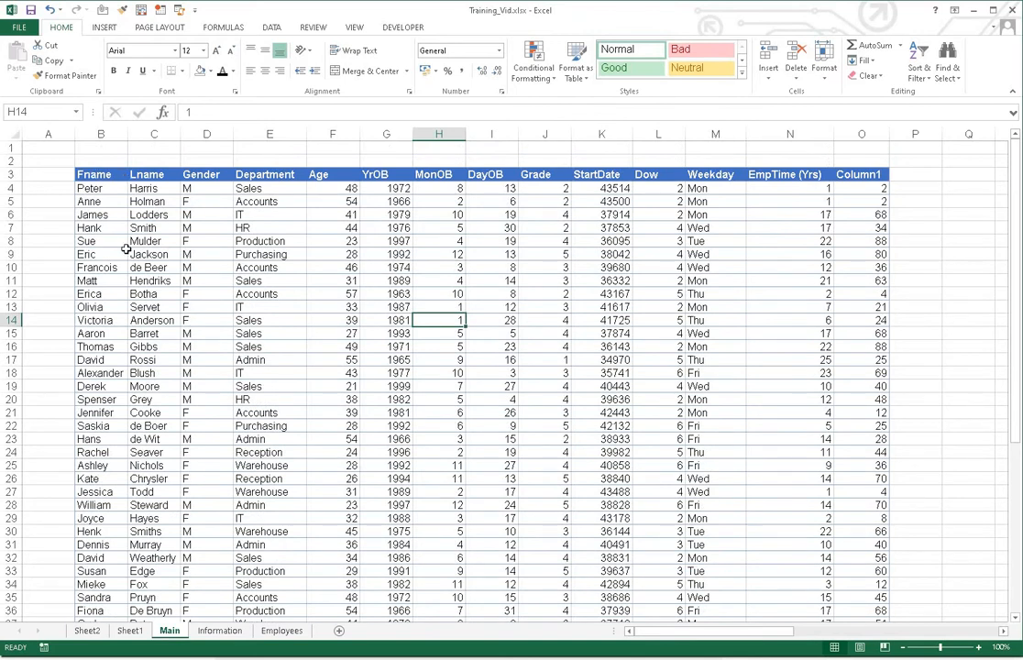
- Strip the leftover table styling by copying the format of empty cell A2 onto the whole employee data range, headers included
left_click(48, 161)
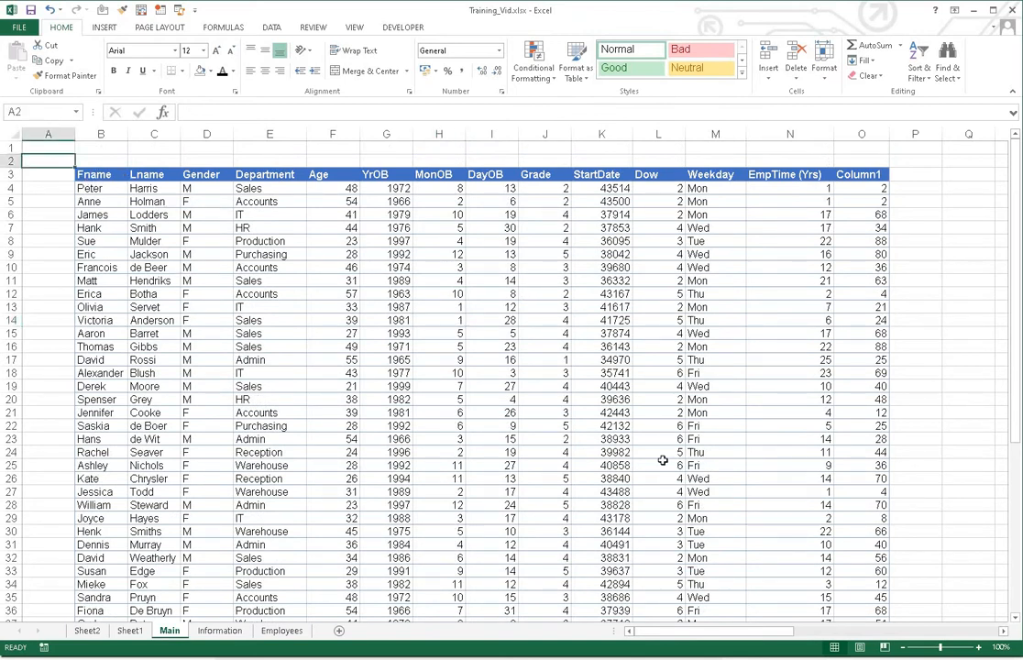
left_click(62, 76)
mouse_move(92, 174)
left_mouse_down()
mouse_move(676, 228)
mouse_move(947, 298)
mouse_move(871, 447)
mouse_move(998, 612)
mouse_move(889, 607)
mouse_move(881, 586)
left_mouse_up()
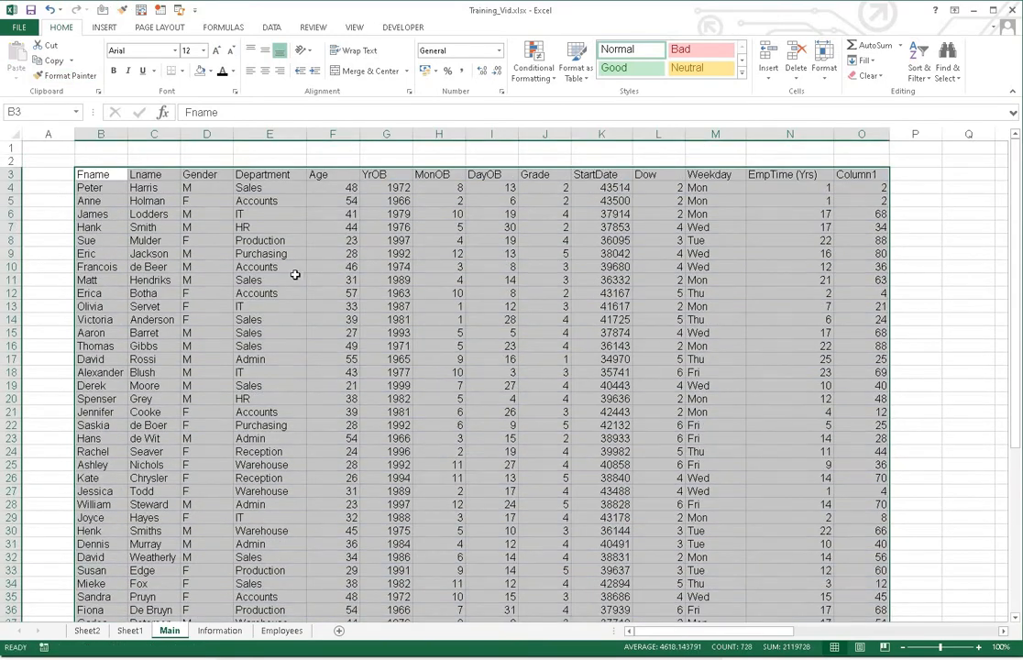
left_click(295, 275)
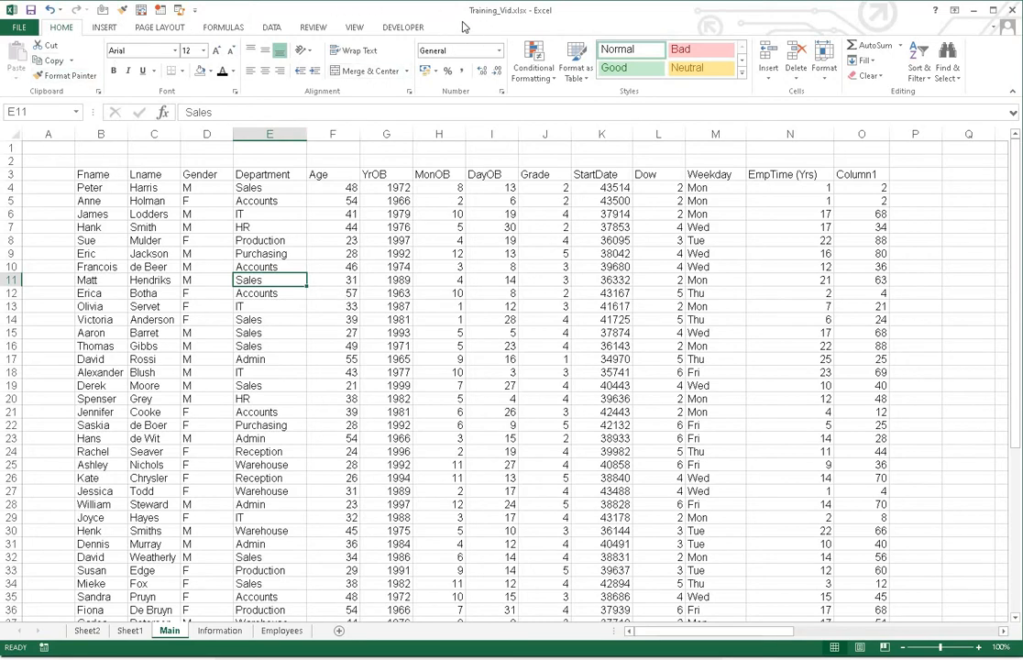
- Turn the employee data back into a table with the default style, using the first row as headers
left_click(149, 263)
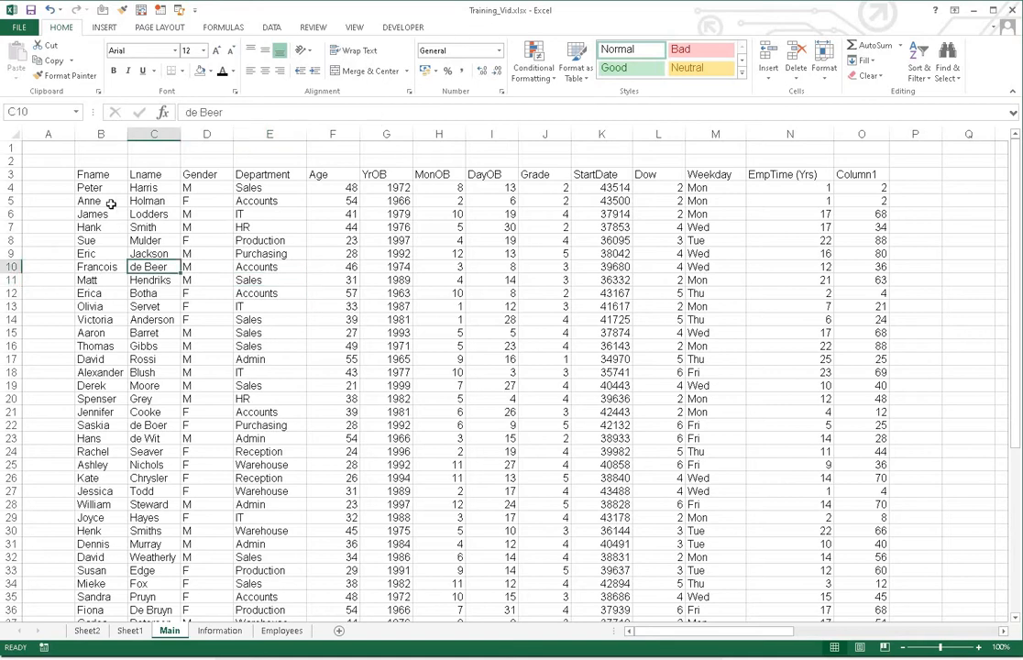
left_click(109, 202)
left_click(107, 188)
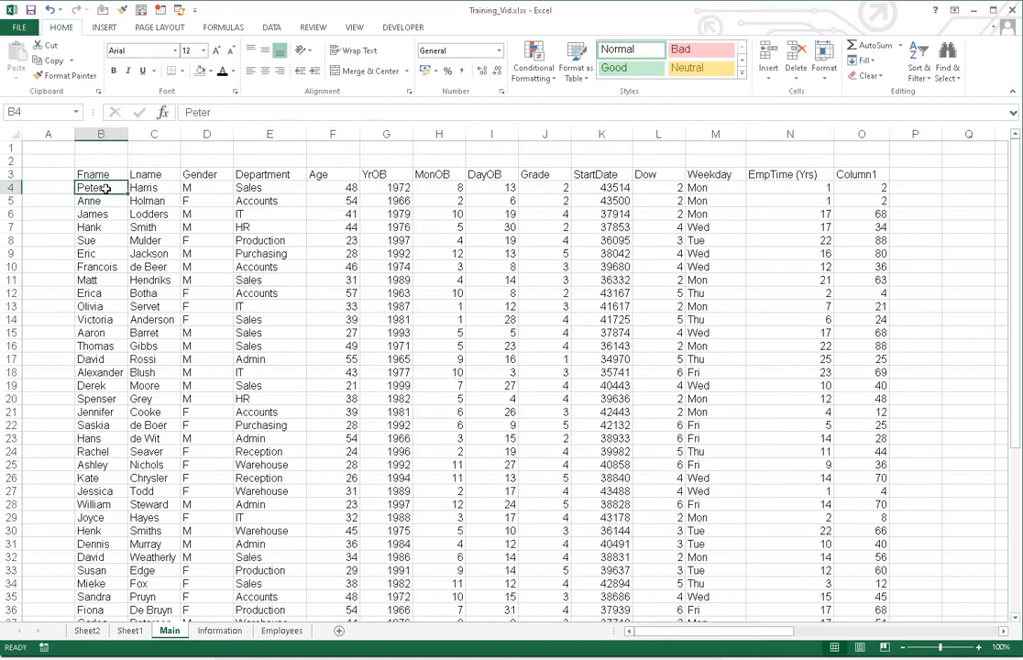
key("ctrl+t")
key("Return")
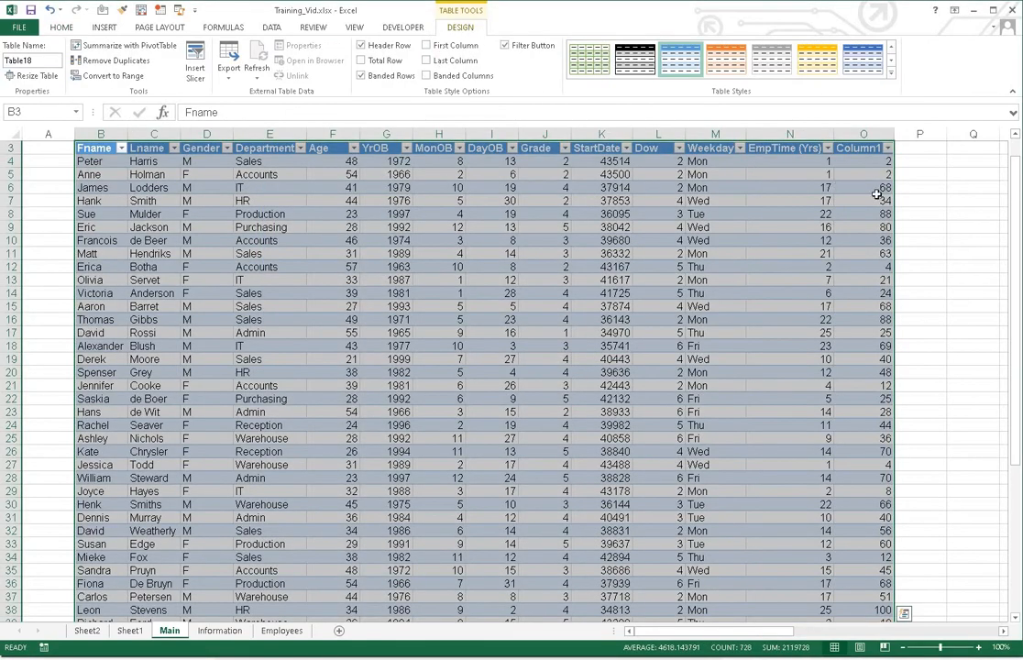
left_click(944, 189)
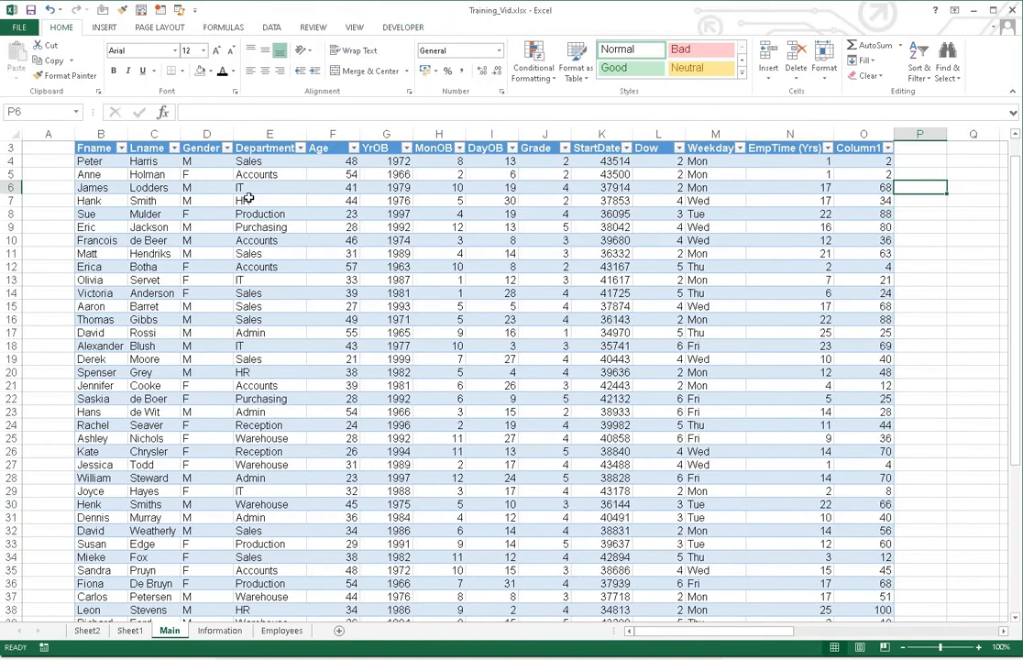
- Hide the filter buttons in the table's header row and show them again
left_click(216, 214)
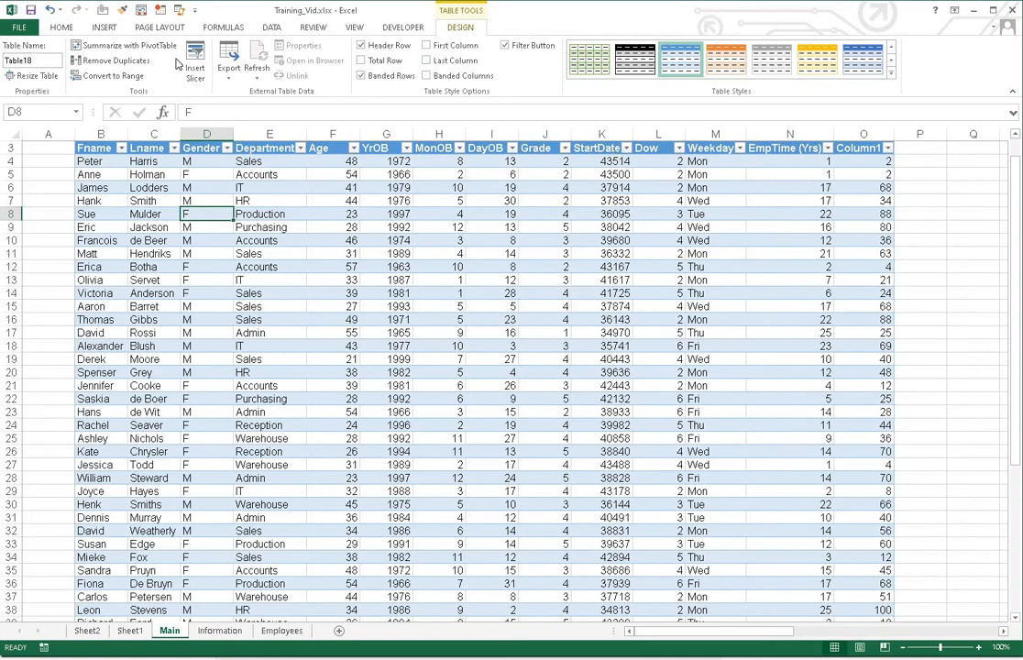
left_click(504, 45)
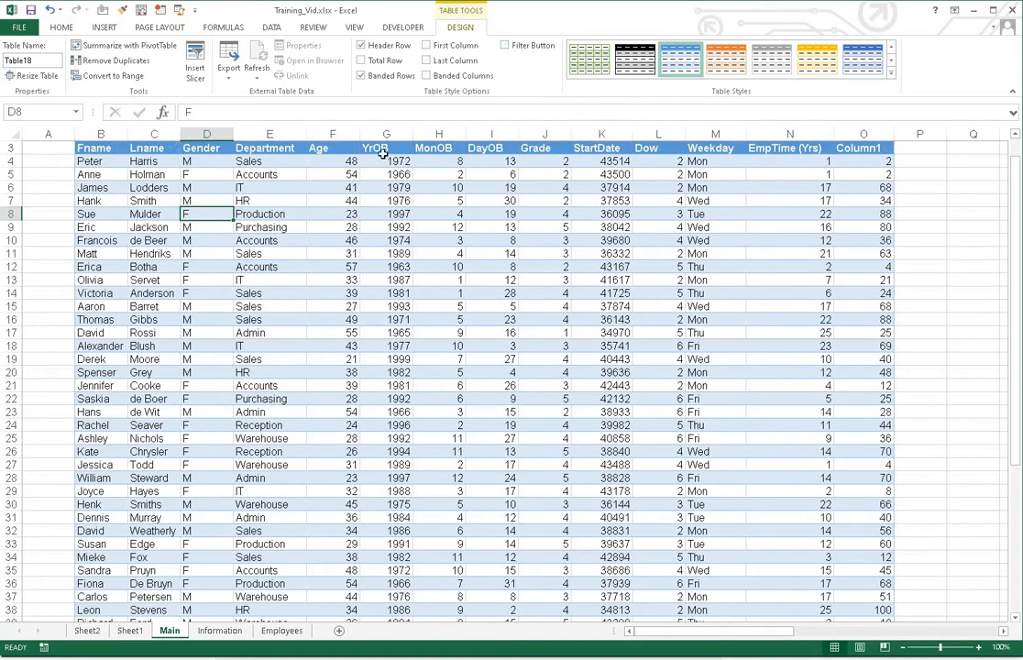
left_click(504, 45)
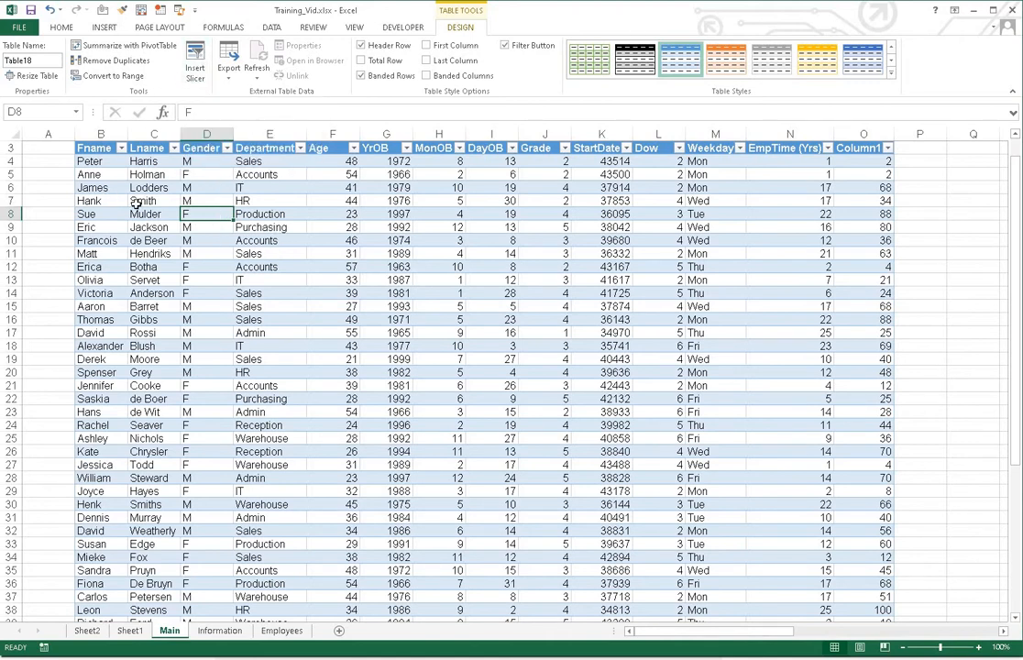
- Insert a slicer for the Gender field of the table
left_click(194, 60)
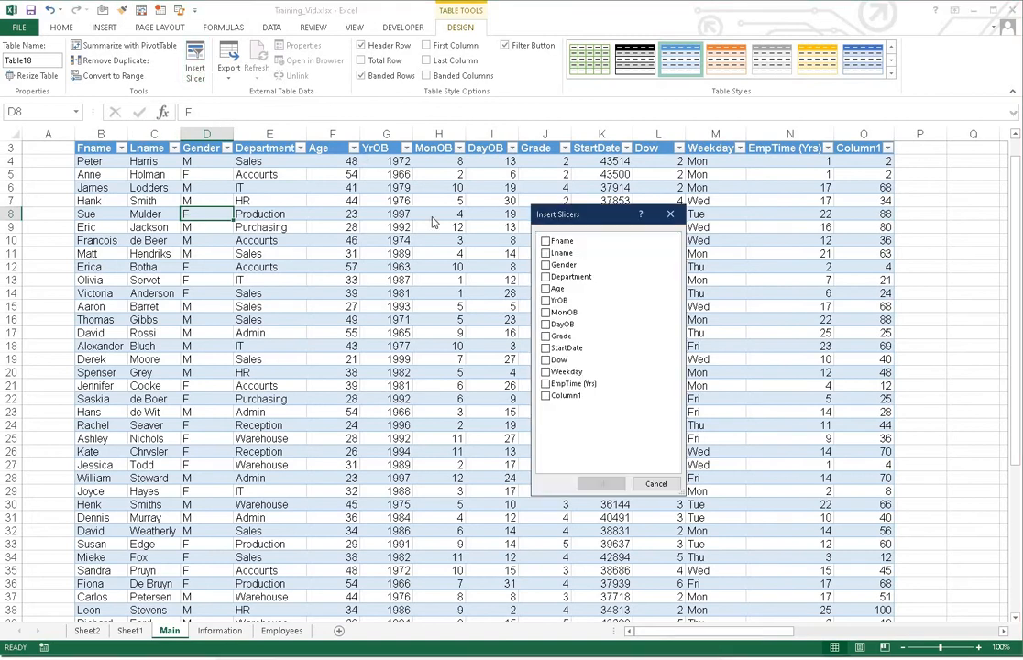
left_click(546, 264)
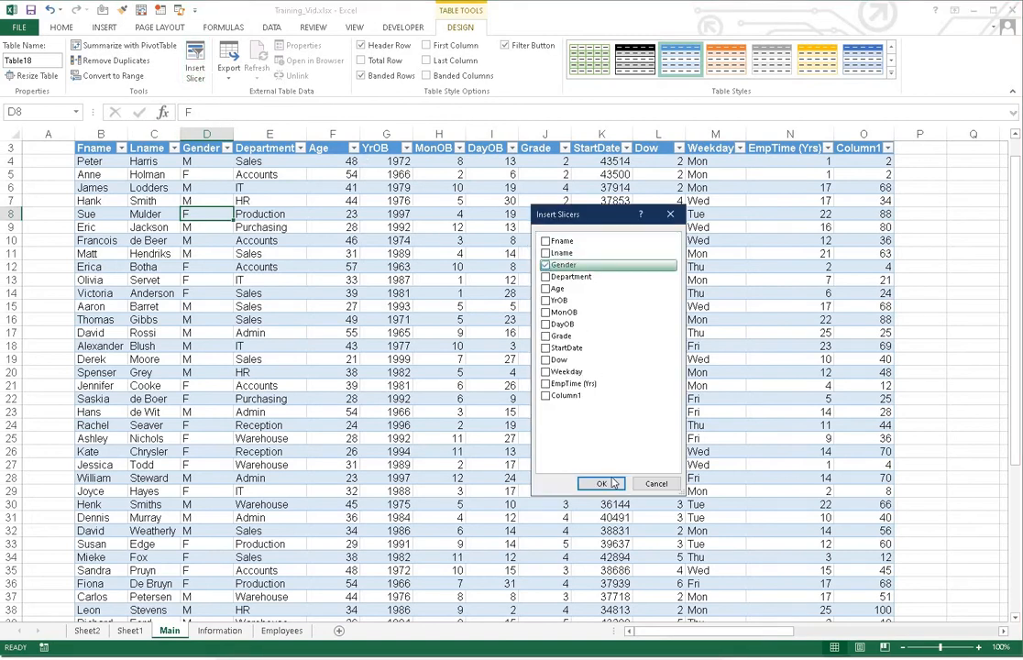
left_click(602, 485)
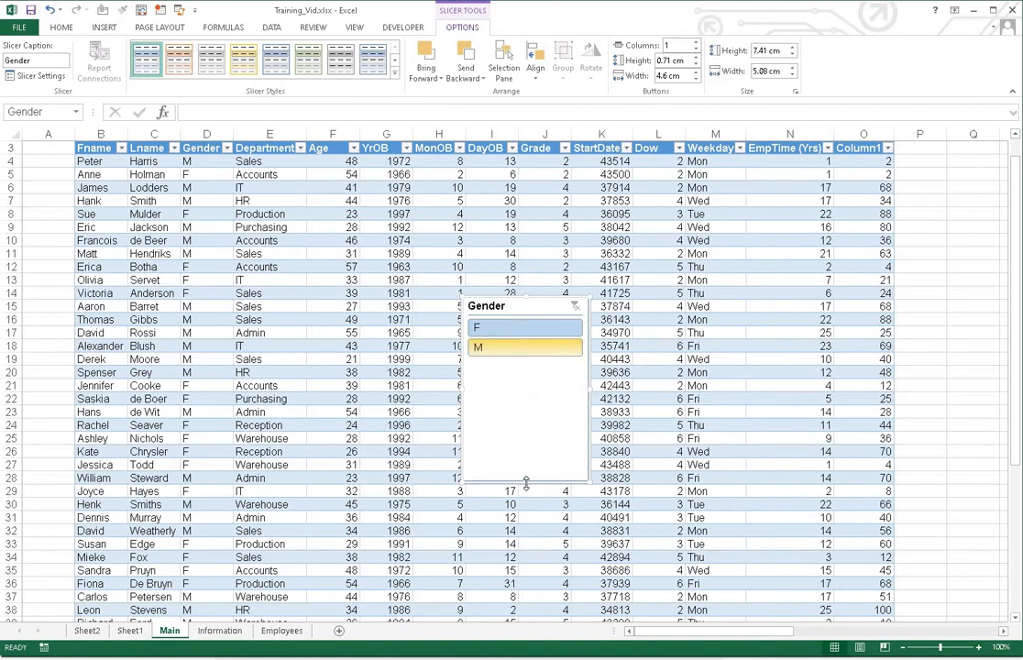
- Shrink the Gender slicer to about 2.78 cm high and 2.57 cm wide, and place it beside the table's last column near the headers
left_click_drag(525, 482, 526, 365)
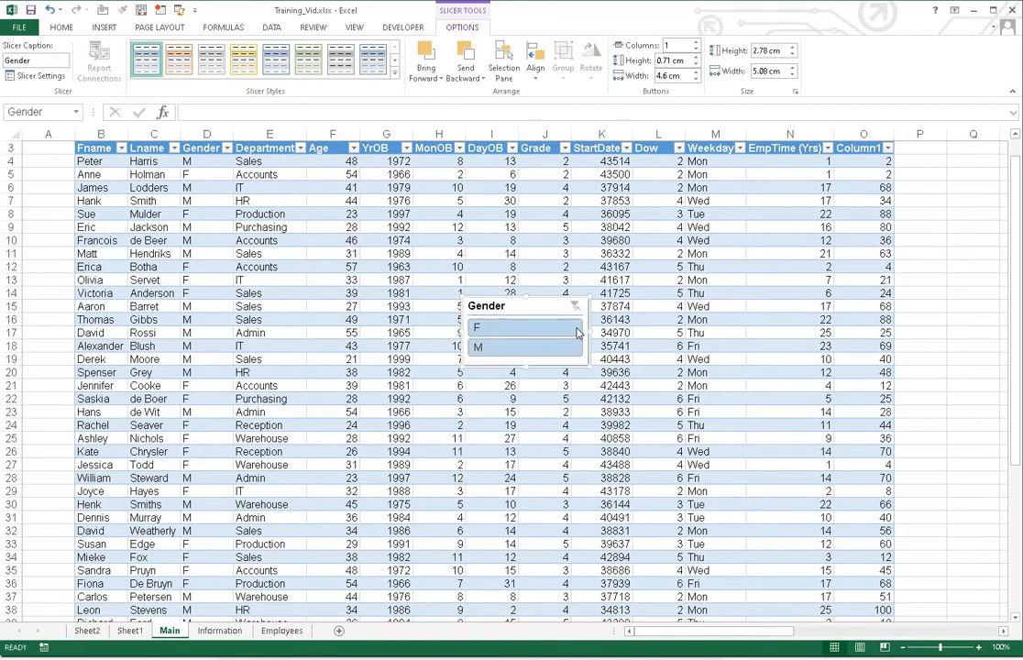
left_click_drag(586, 335, 507, 337)
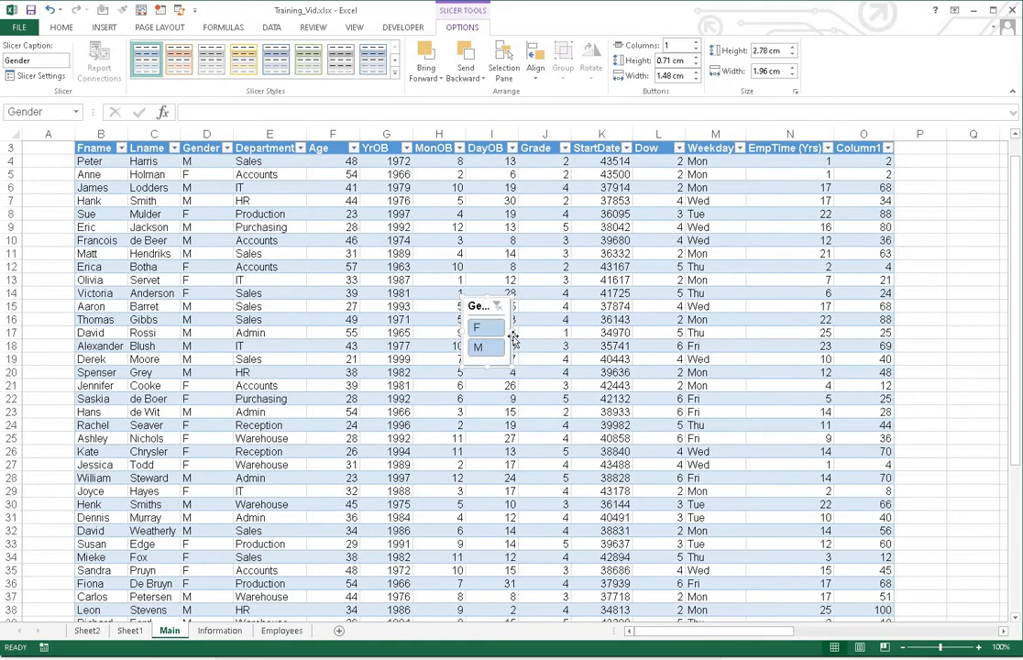
left_click_drag(520, 331, 950, 158)
left_click(966, 253)
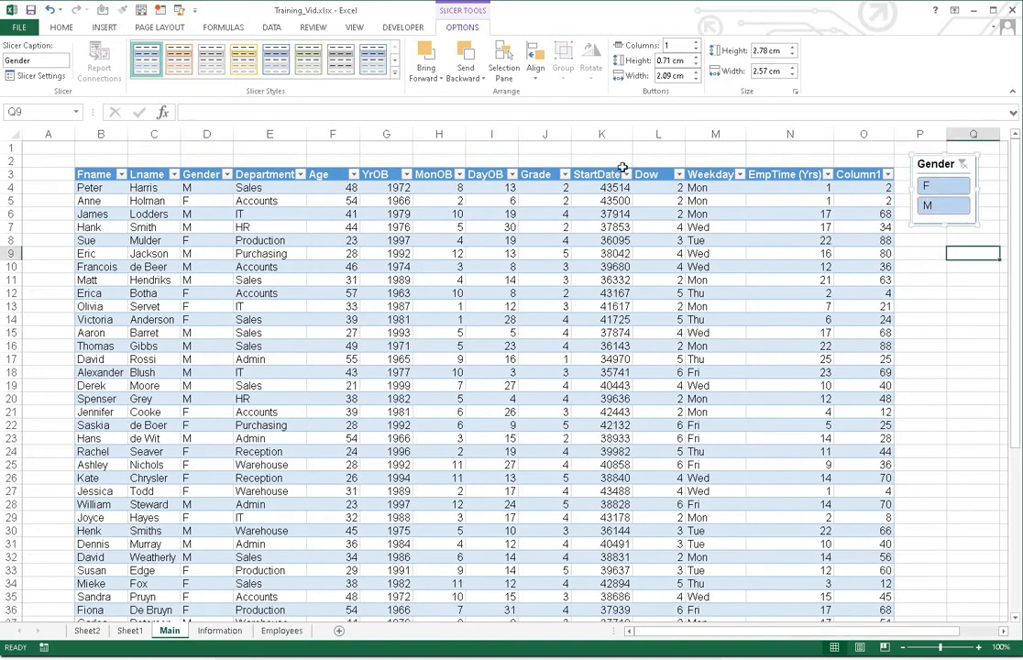
- Hide the filter buttons in the table's header row
left_click(304, 223)
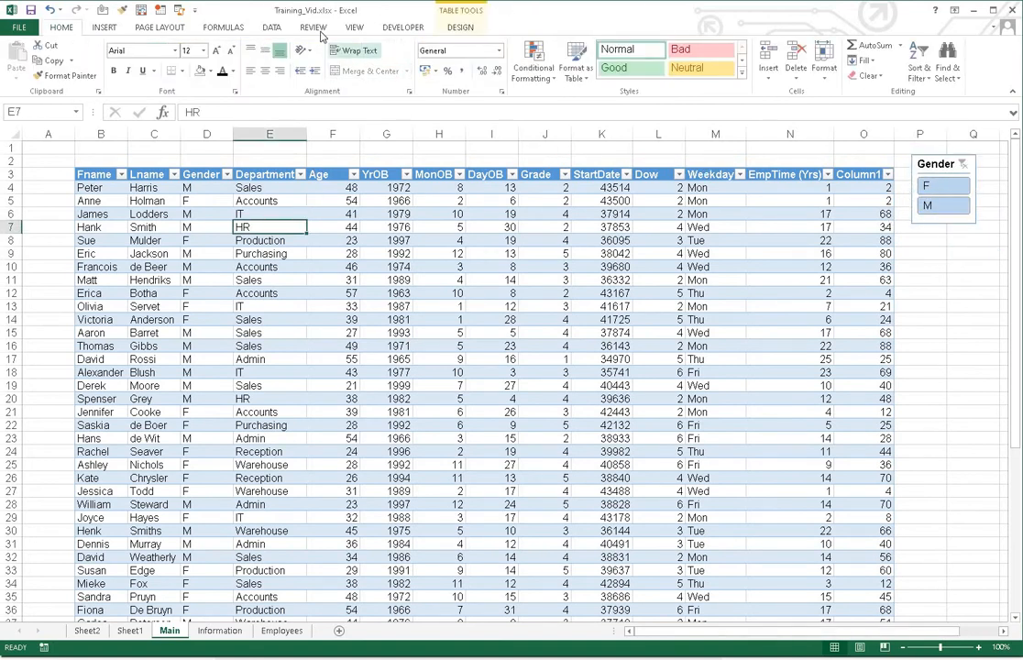
left_click(462, 25)
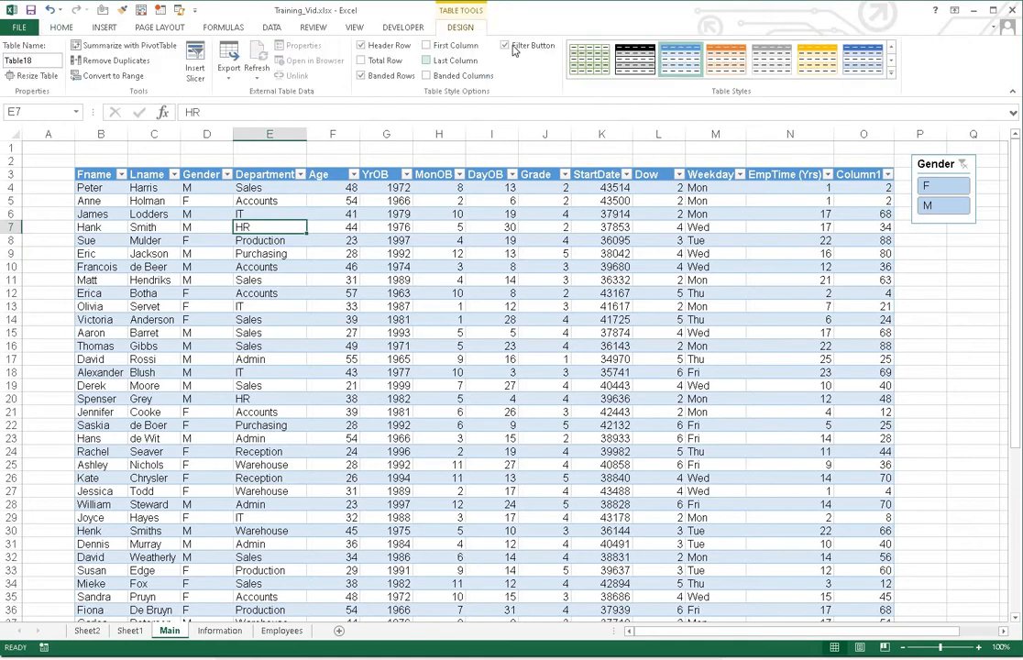
left_click(510, 47)
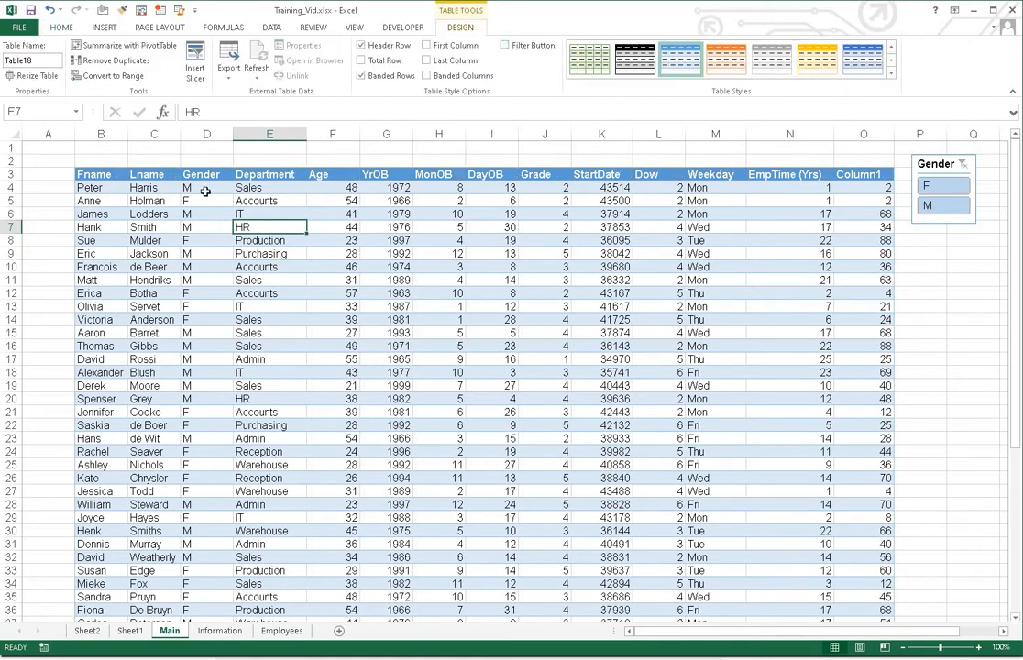
scroll(222, 261, "down", 2)
scroll(222, 261, "up", 2)
- Use the Gender slicer to filter the table by F and M in turn and by both together, finishing with F only
left_click(941, 192)
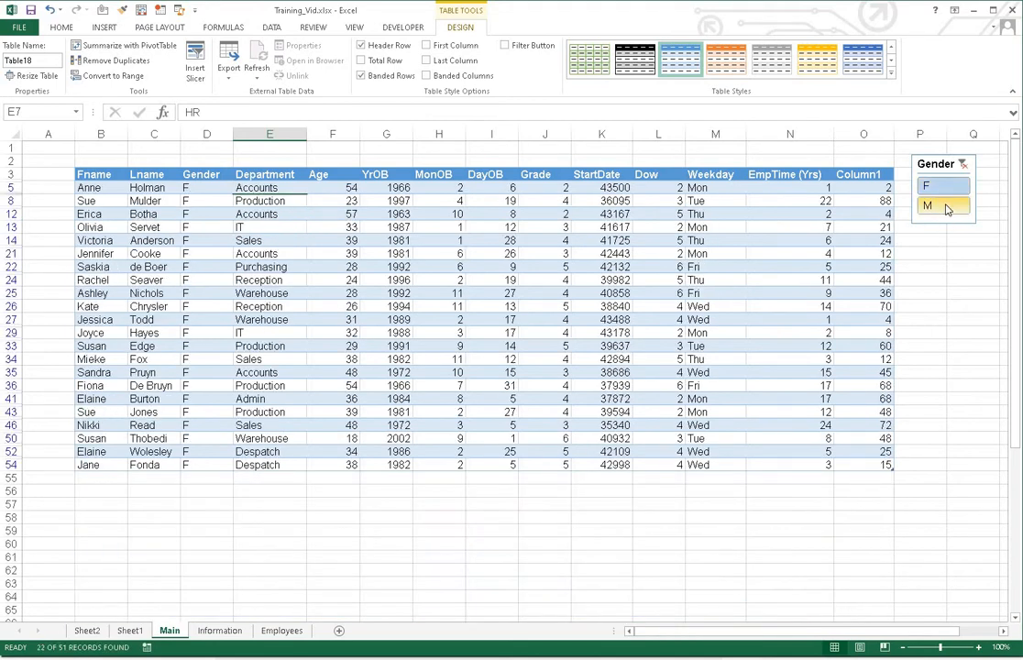
left_click(947, 209)
left_click(933, 188)
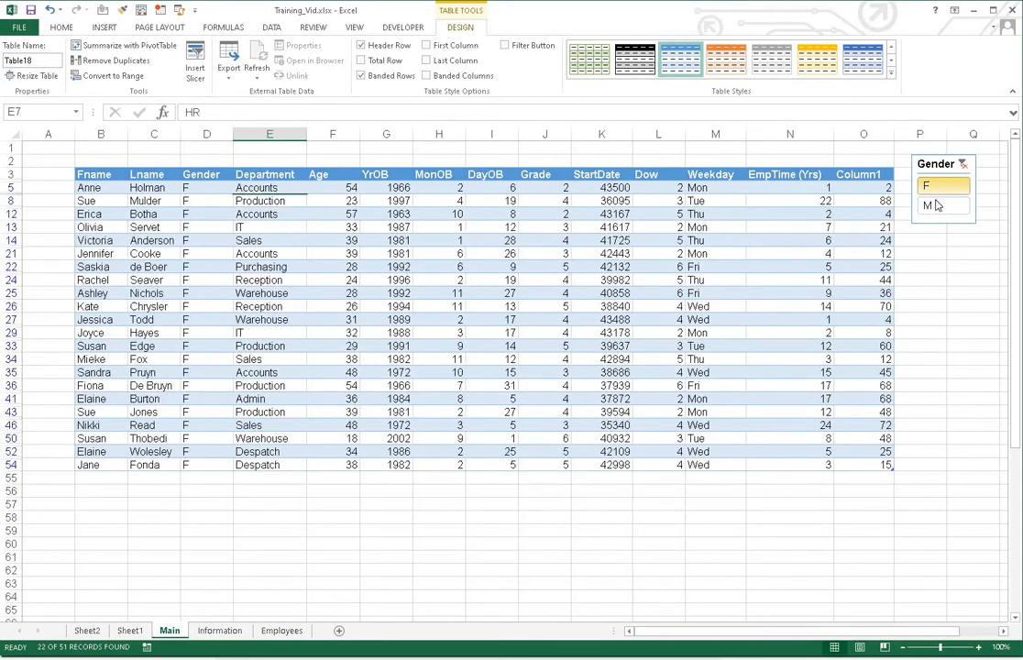
left_click(938, 209)
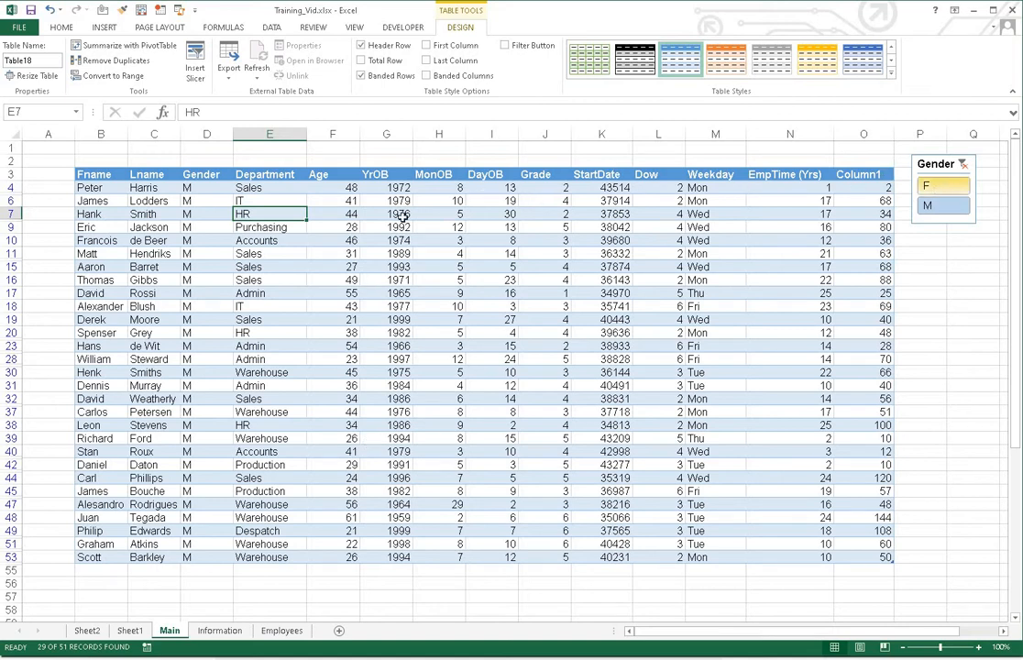
left_click(935, 186)
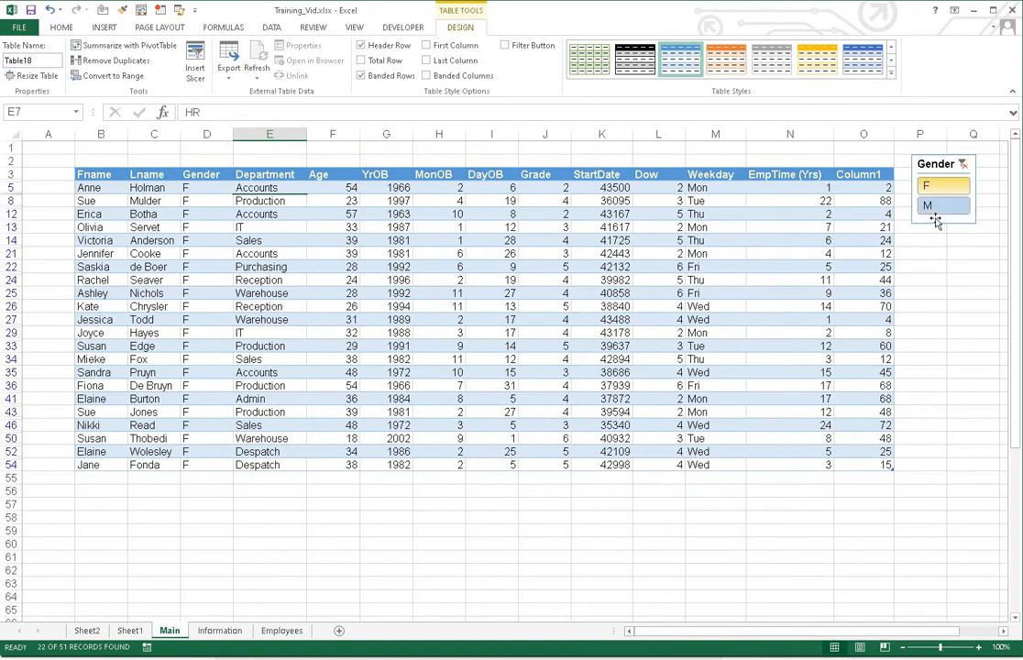
left_click_drag(934, 187, 935, 220)
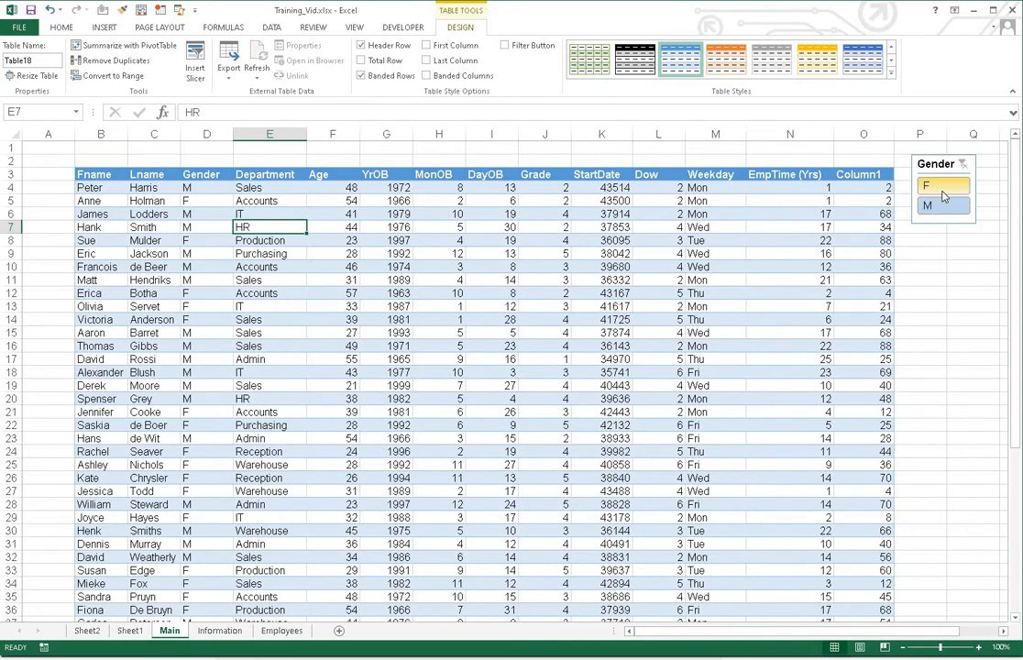
left_click(943, 192)
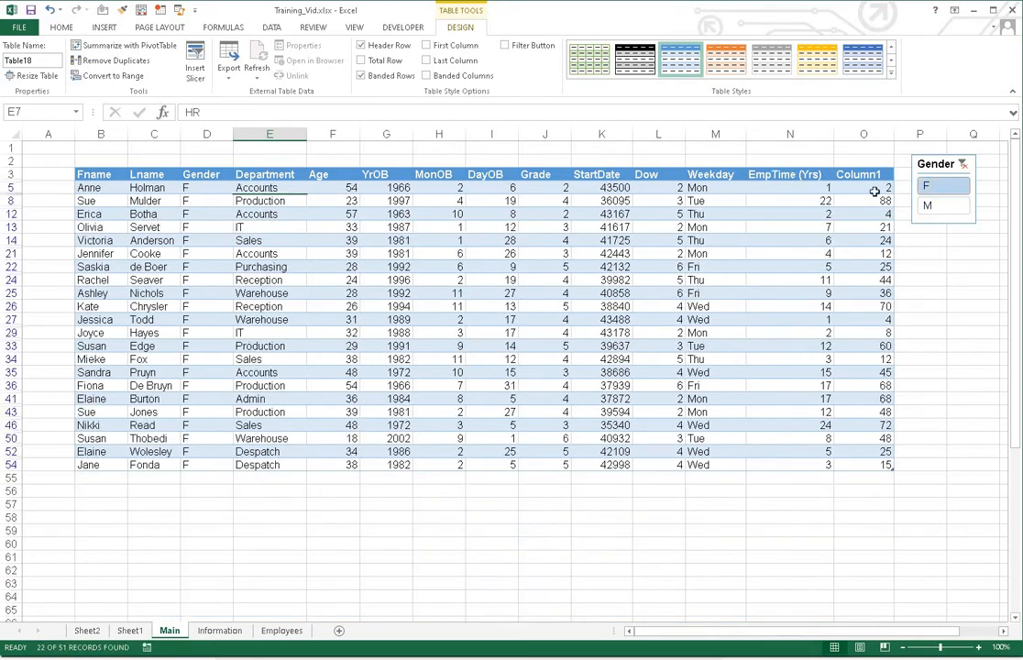
- Clear the Gender slicer's filter and insert a slicer for the table's Department field
left_click(963, 164)
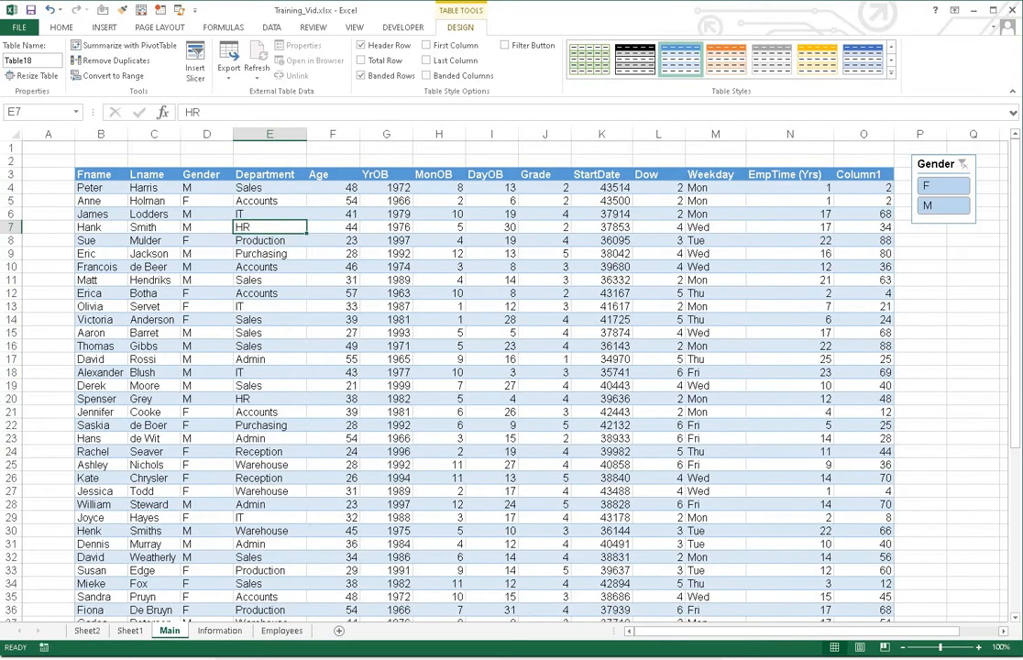
left_click(195, 60)
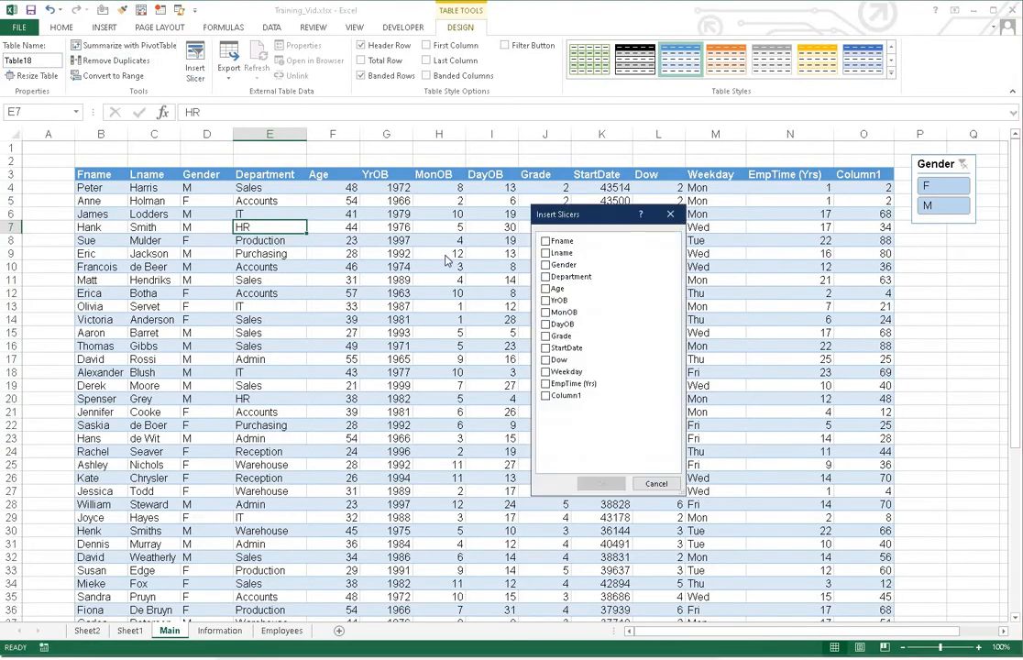
left_click(545, 277)
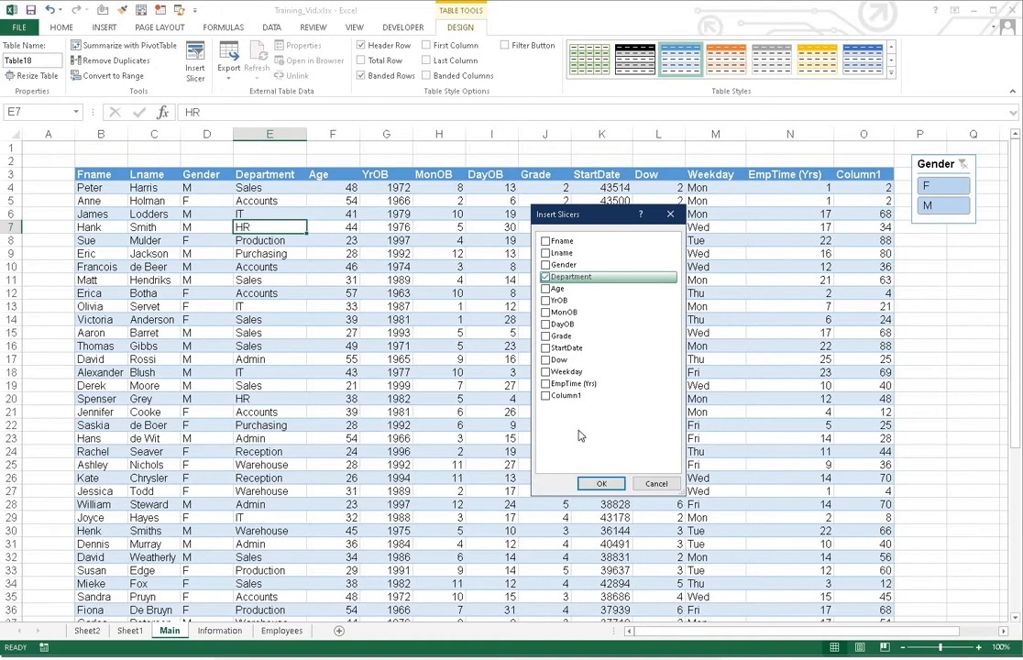
left_click(605, 483)
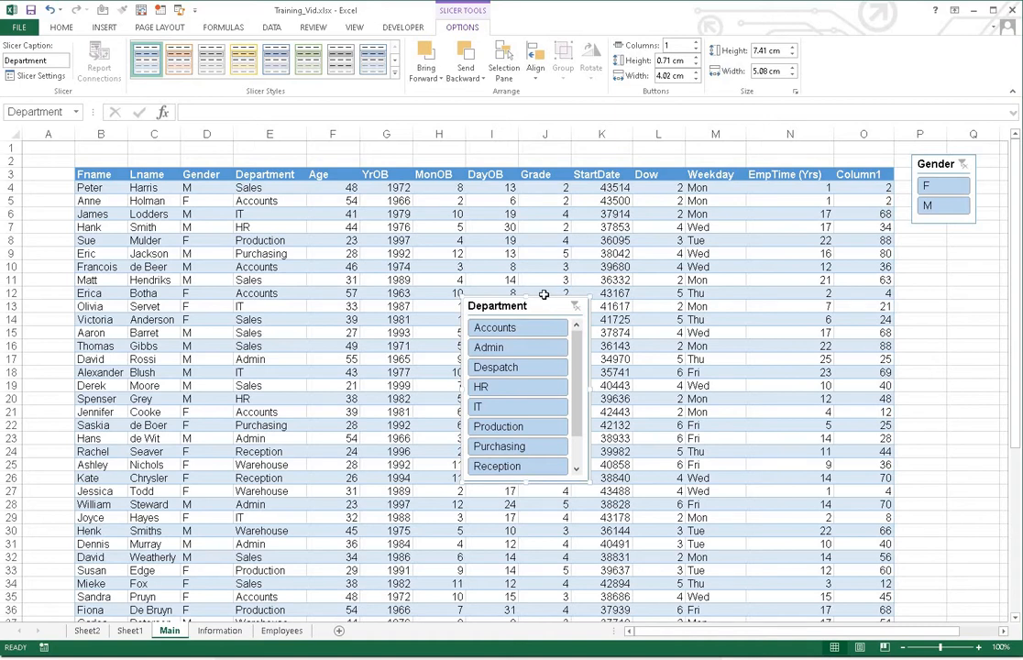
- Place the Department slicer beneath the Gender slicer and lengthen it to about 9.05 cm high so every department fits
left_click_drag(652, 296, 971, 227)
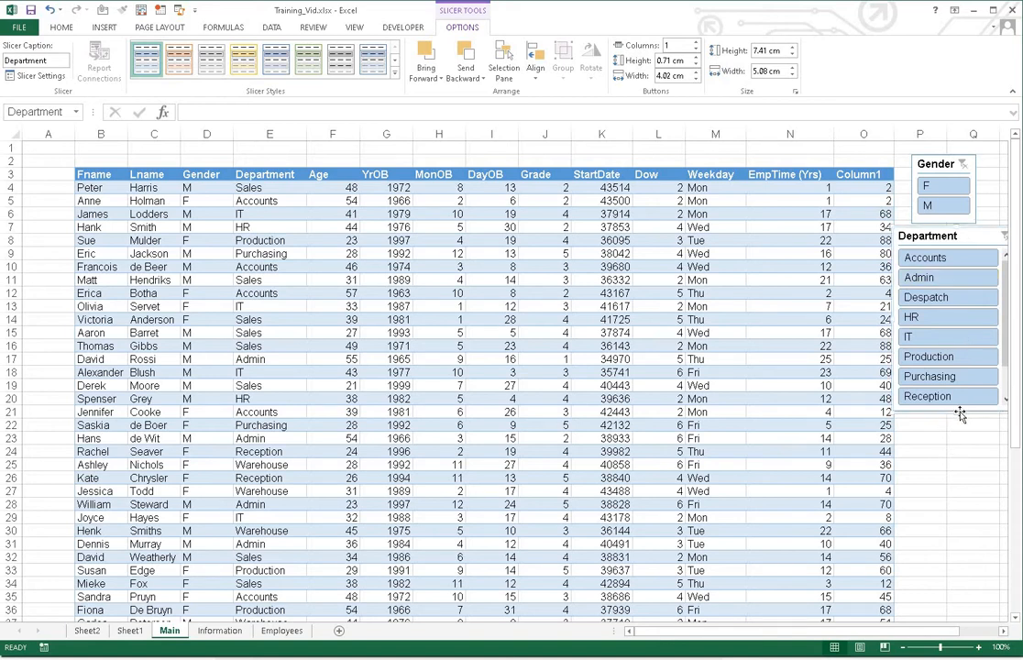
left_click_drag(937, 475, 956, 454)
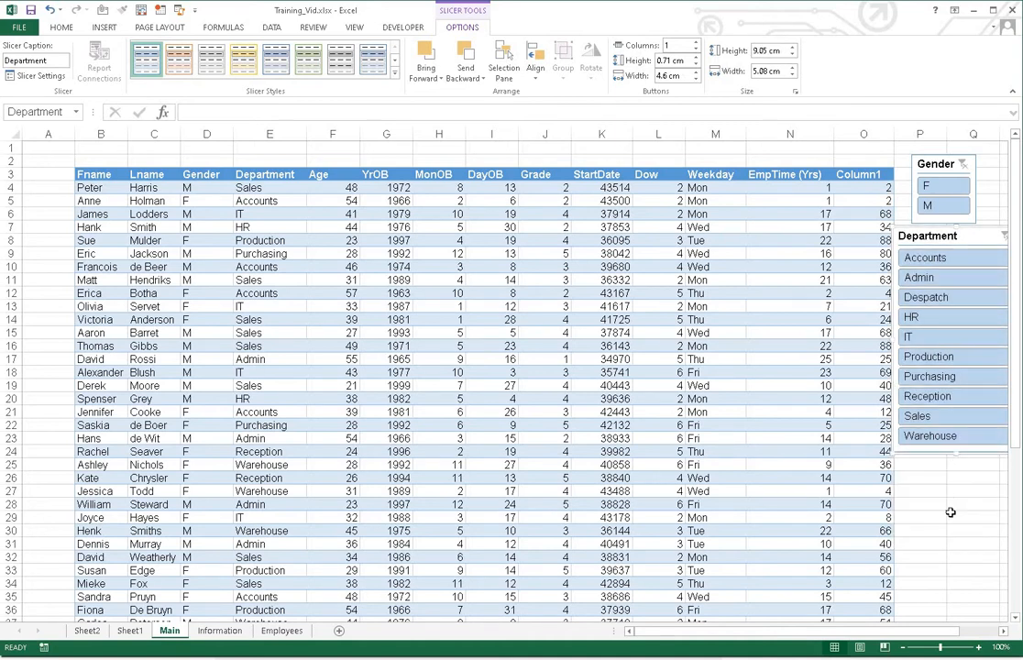
left_click(958, 517)
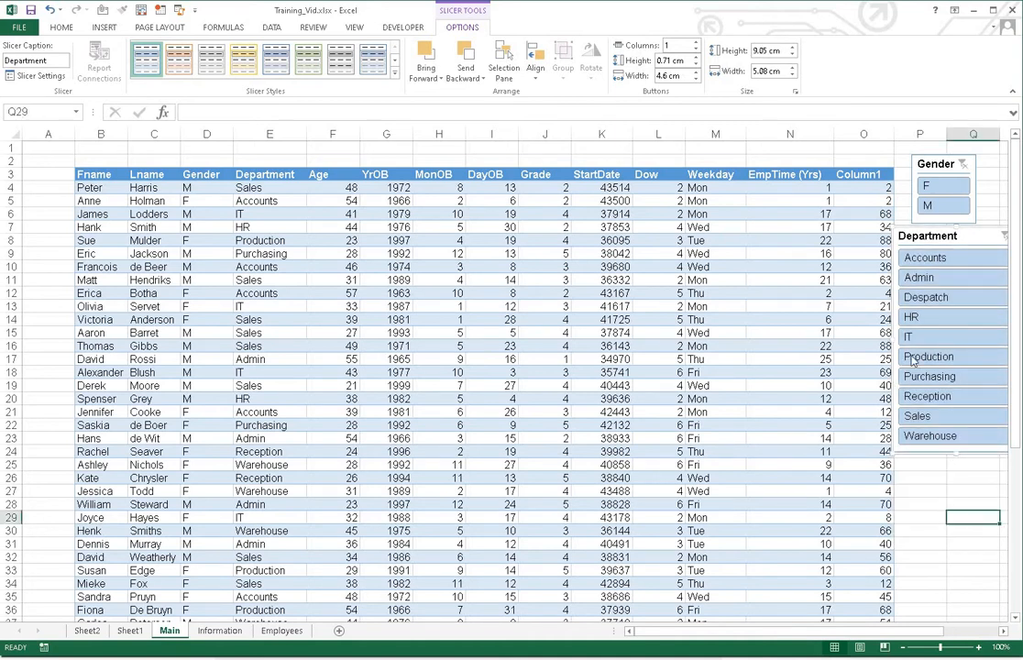
- Filter the table with the Department slicer by Accounts, Admin and IT in turn, finishing with Accounts and Admin together
left_click(934, 258)
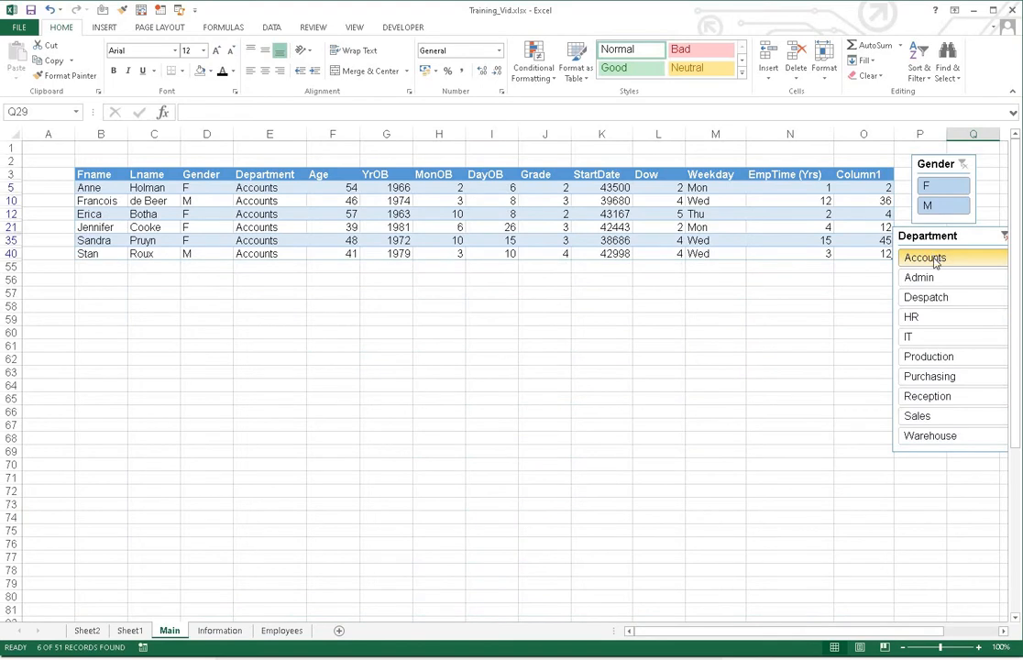
left_click(939, 281)
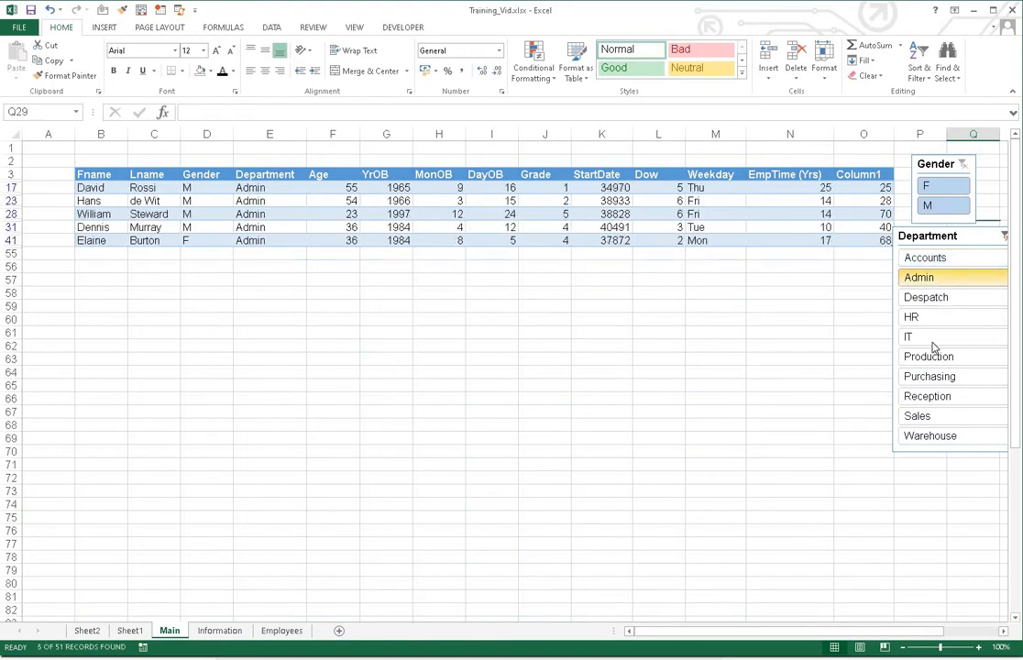
left_click(933, 341)
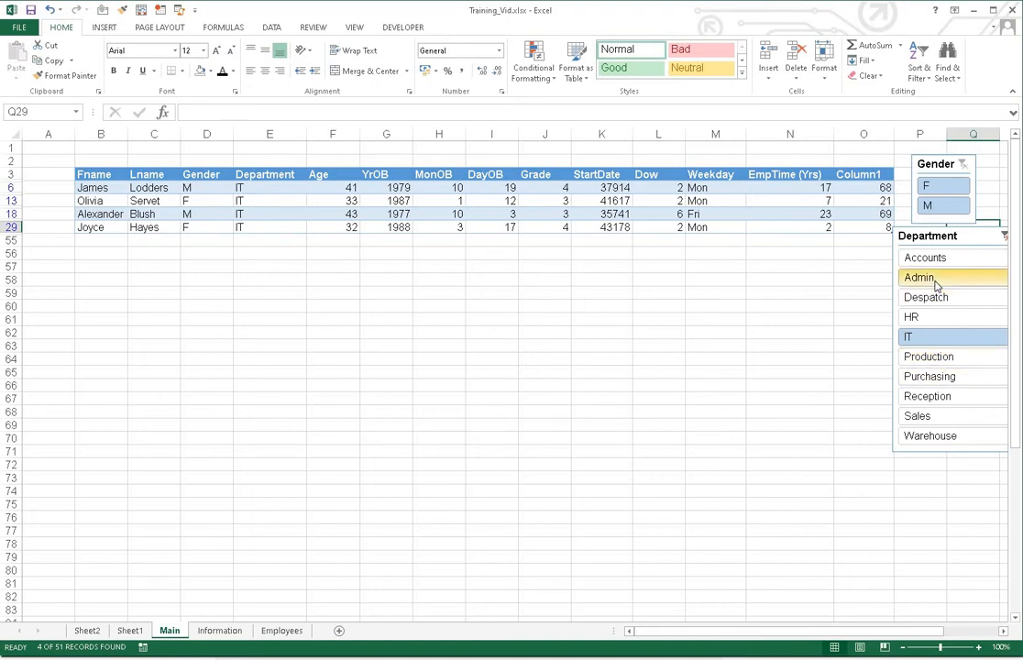
left_click_drag(937, 264, 940, 277)
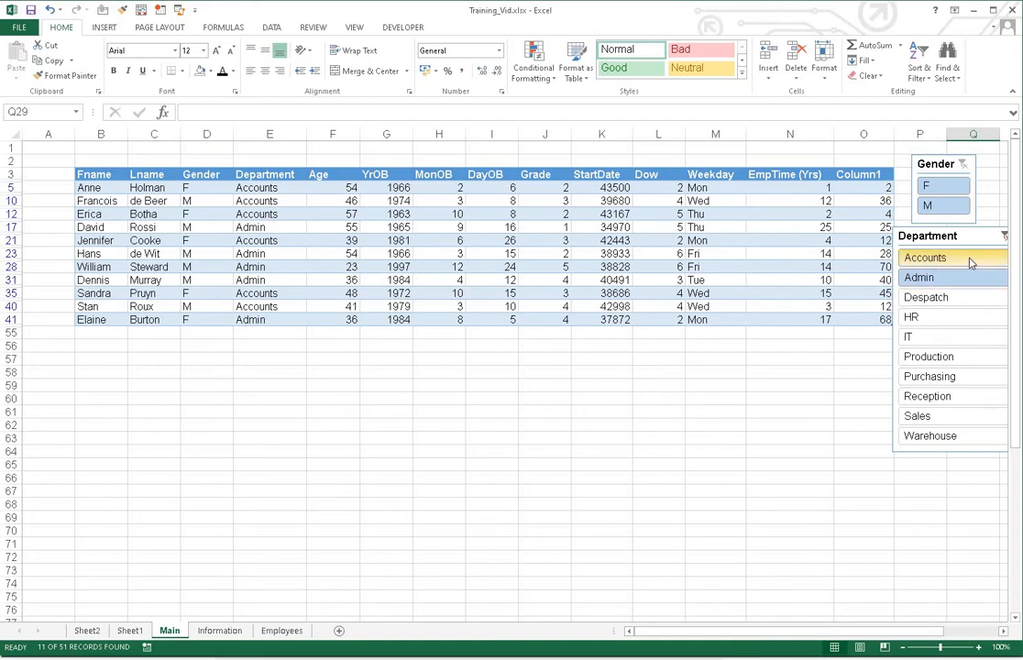
- Filter the table by Production, by Production together with Warehouse, and finally by HR together with IT
left_click(958, 374)
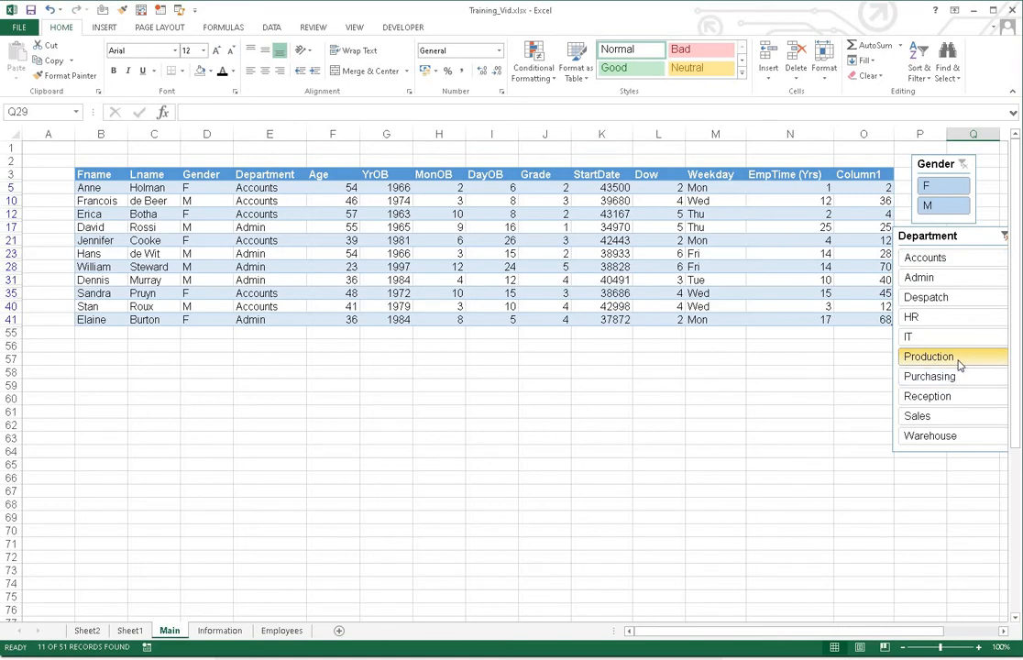
left_click(958, 363)
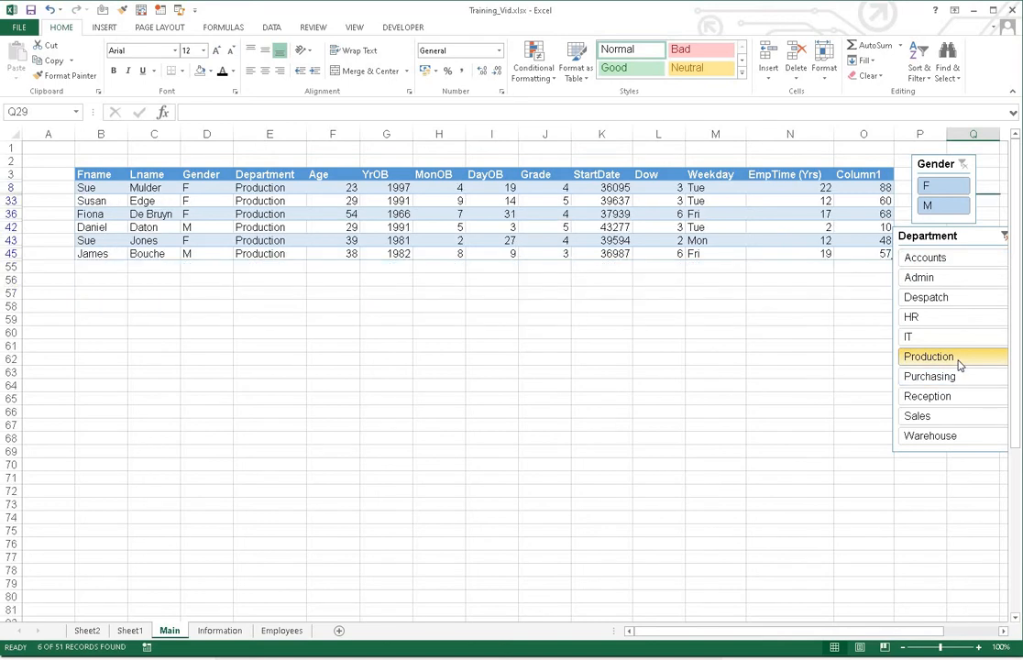
left_click(945, 437, "ctrl")
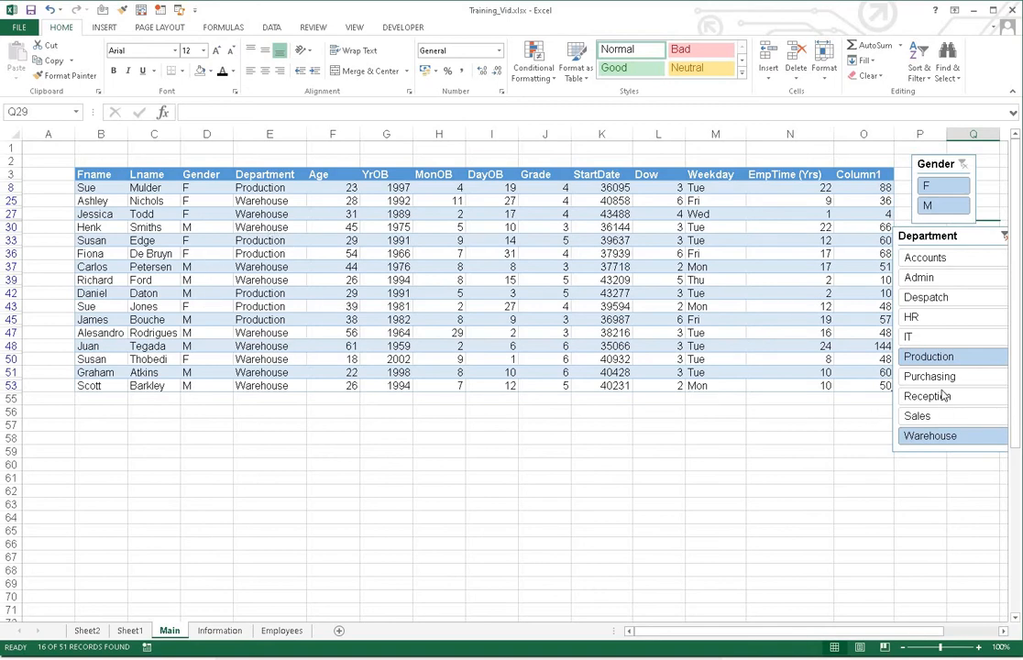
left_click(911, 316)
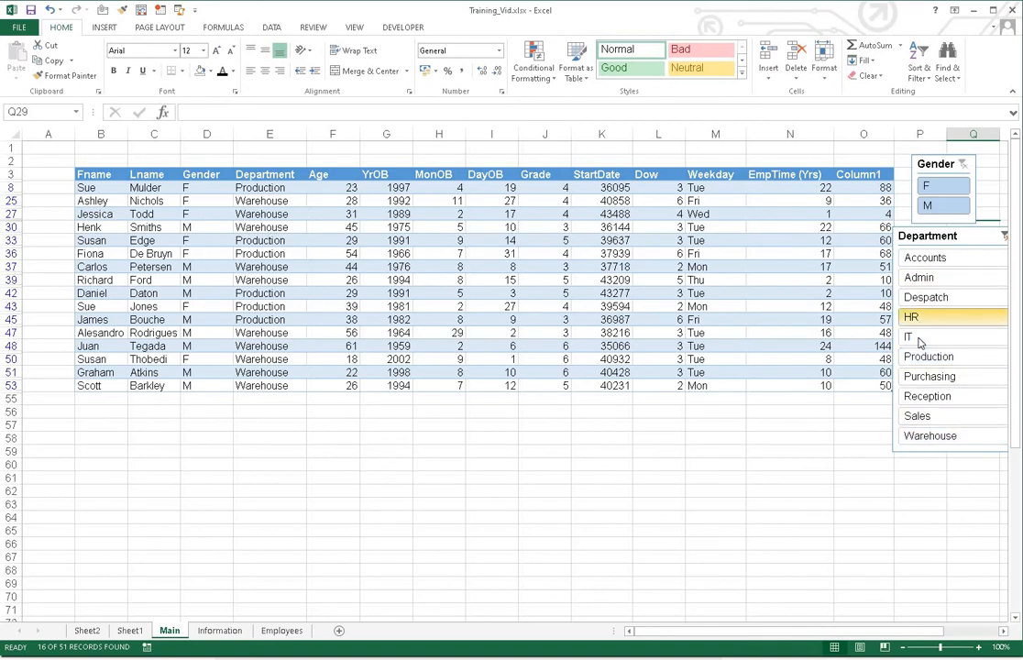
left_click(909, 337, "ctrl")
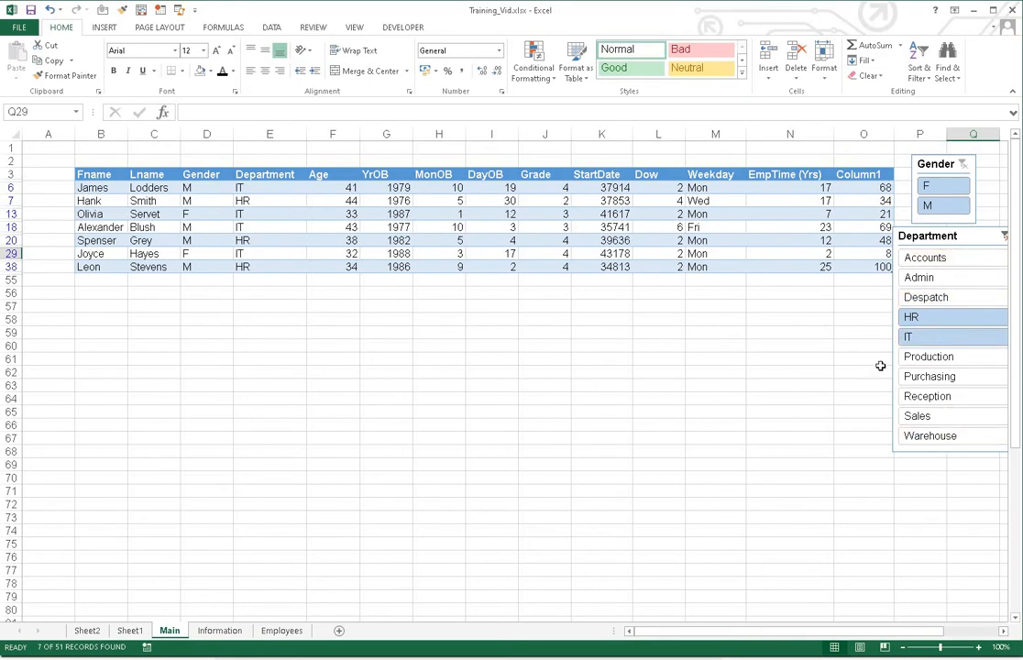
- Filter the table by Warehouse and narrow the Department slicer slightly so it clears the table's last column
left_click(901, 450)
left_click(904, 436)
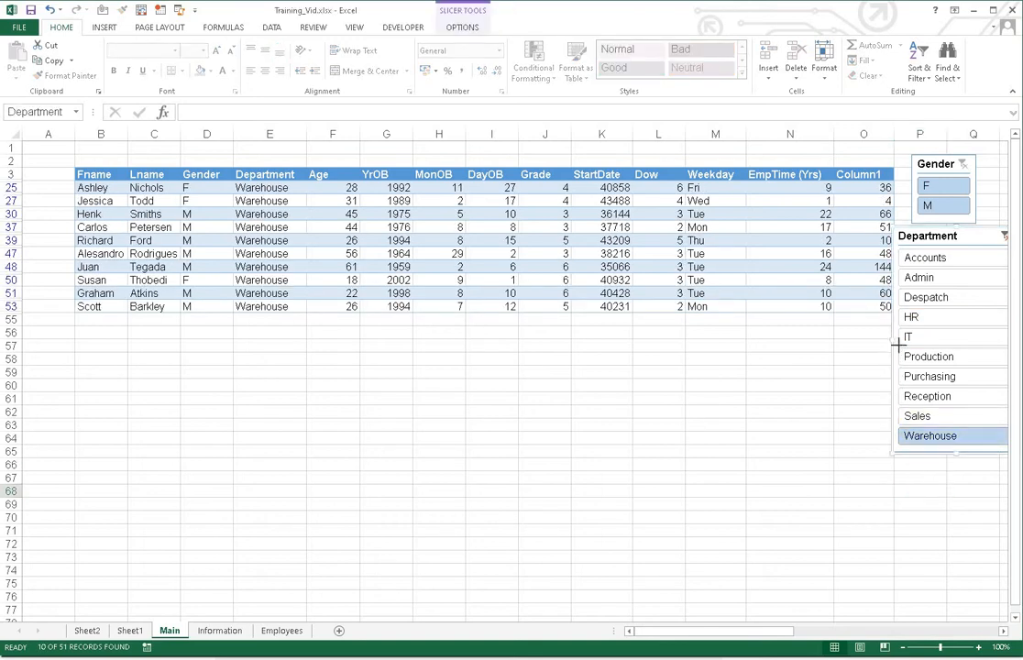
left_click(863, 423)
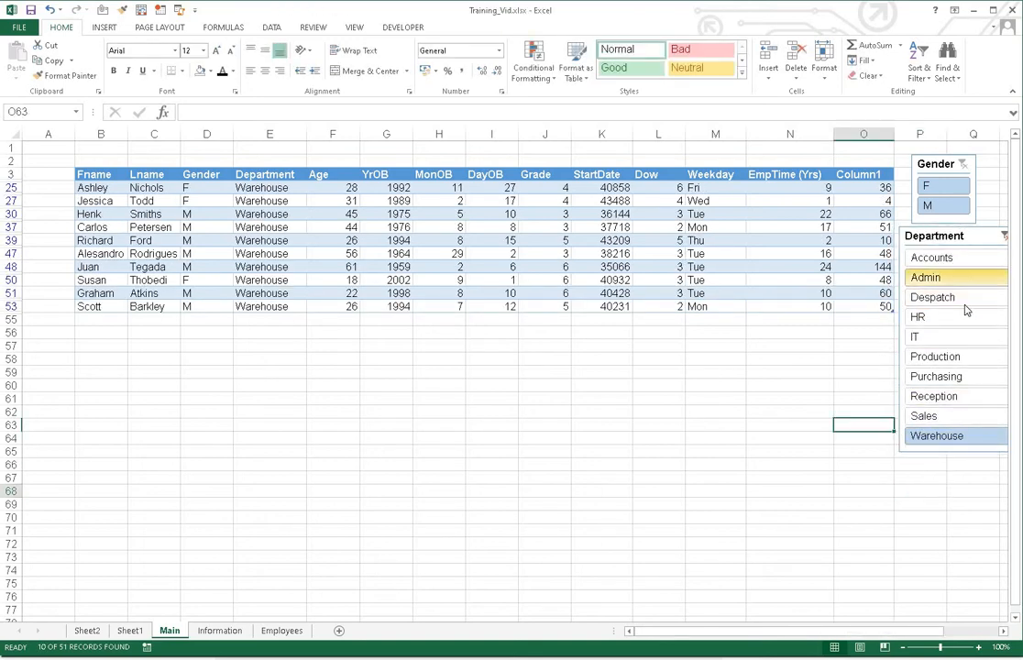
- Filter the table to Accounts with gender M and with gender F, and clear the filters of both slicers
left_click(931, 258)
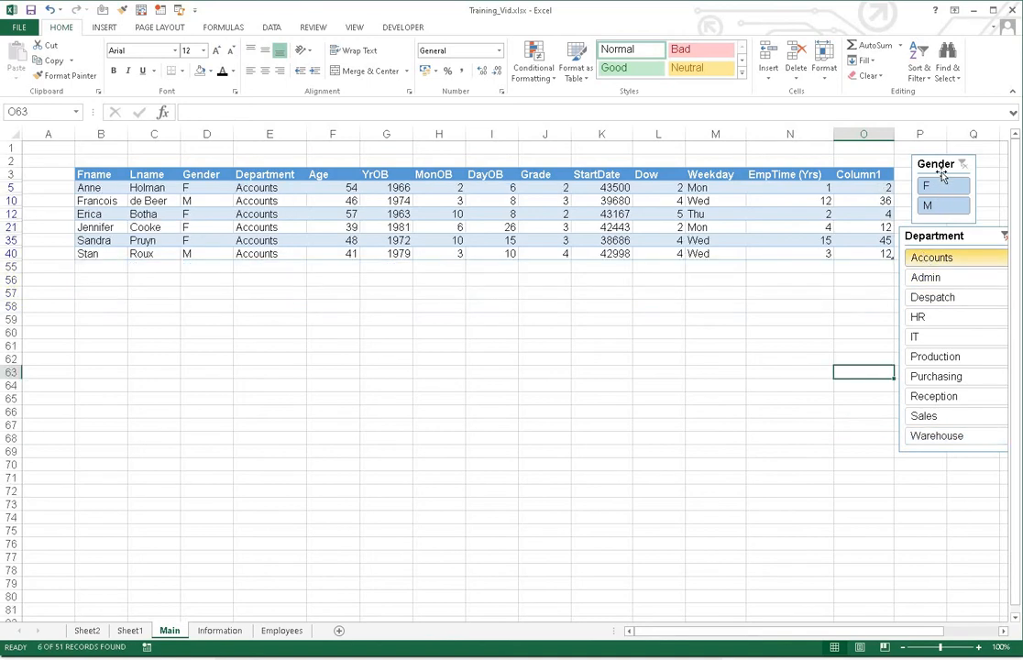
left_click(943, 205)
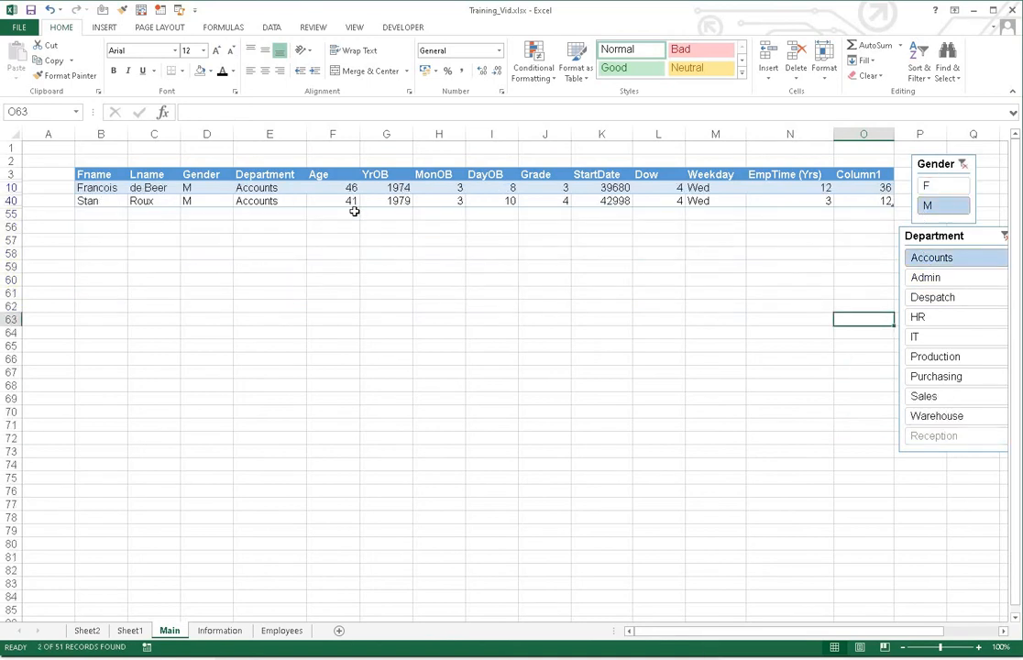
left_click(936, 263)
left_click(937, 185)
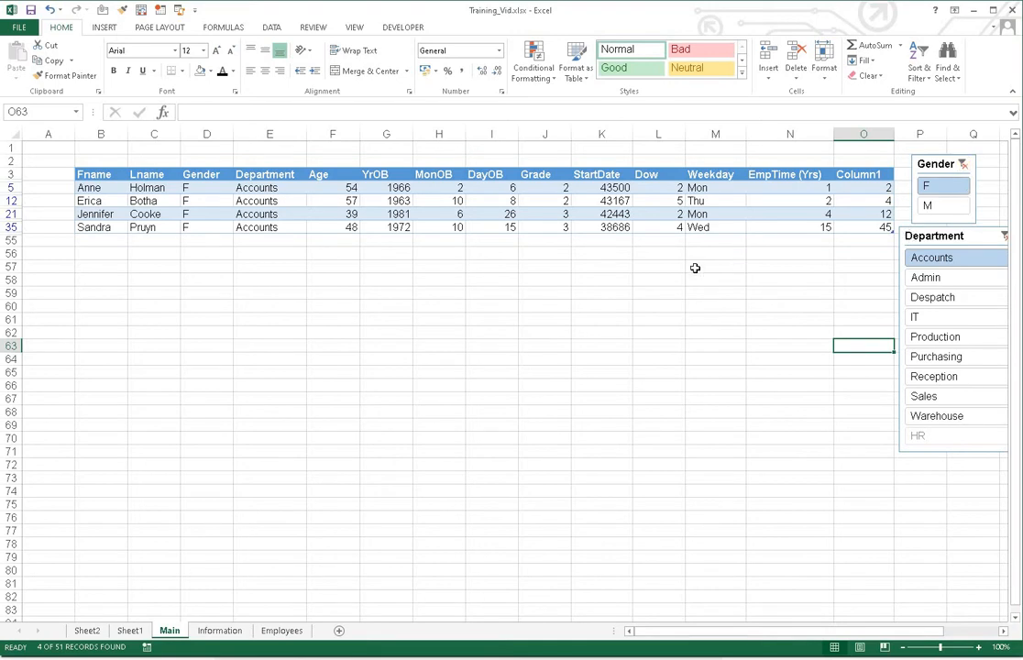
left_click(962, 164)
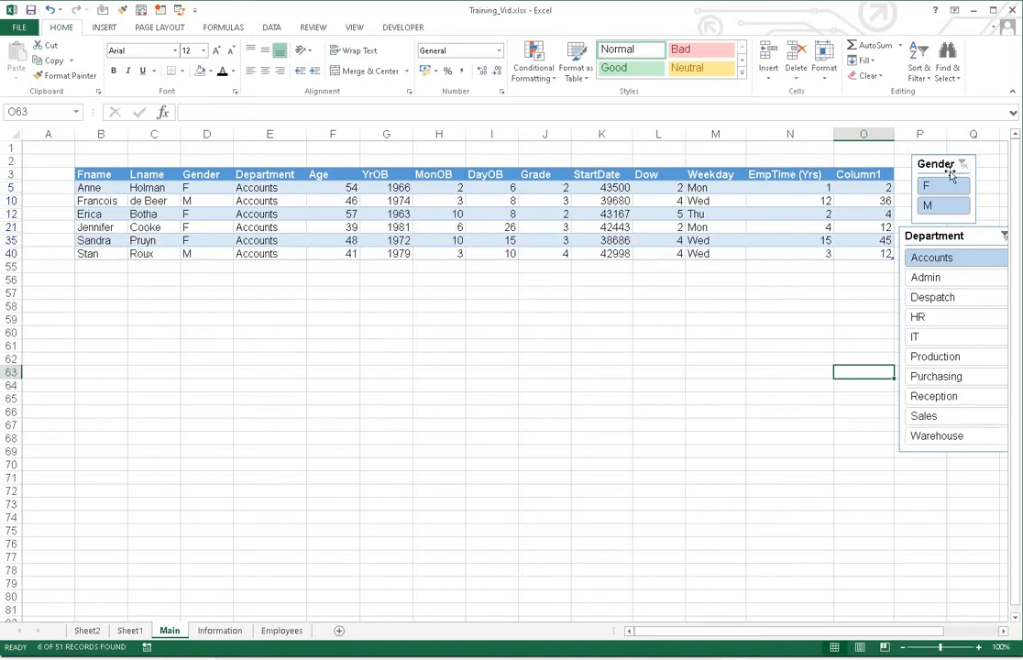
left_click(1004, 238)
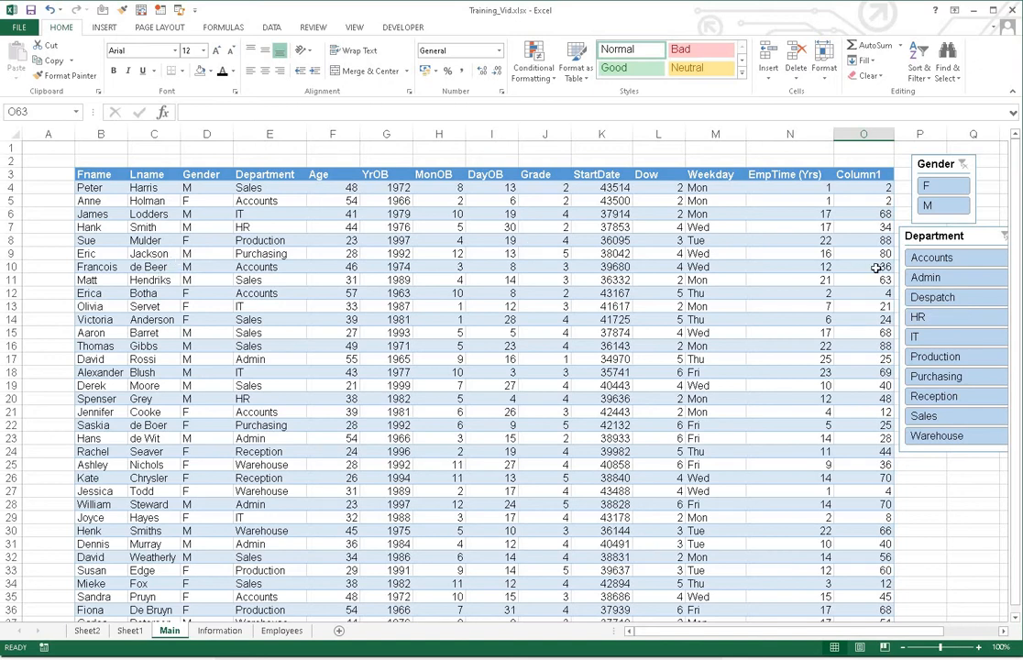
- Filter the table to Despatch employees with gender F, and clear both slicers to restore the full list
left_click(932, 296)
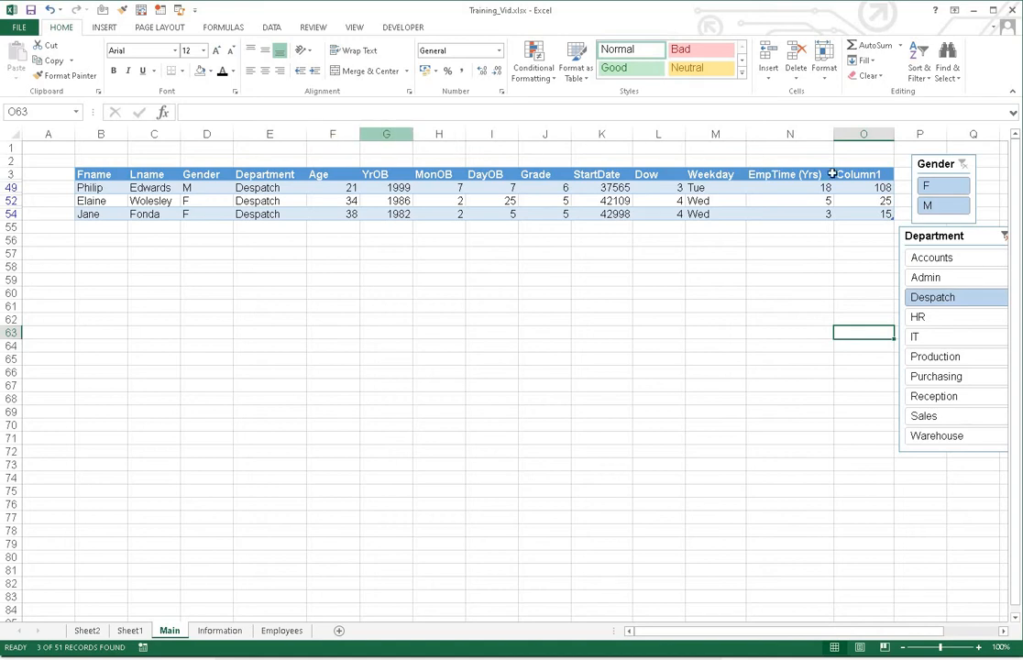
left_click(928, 188)
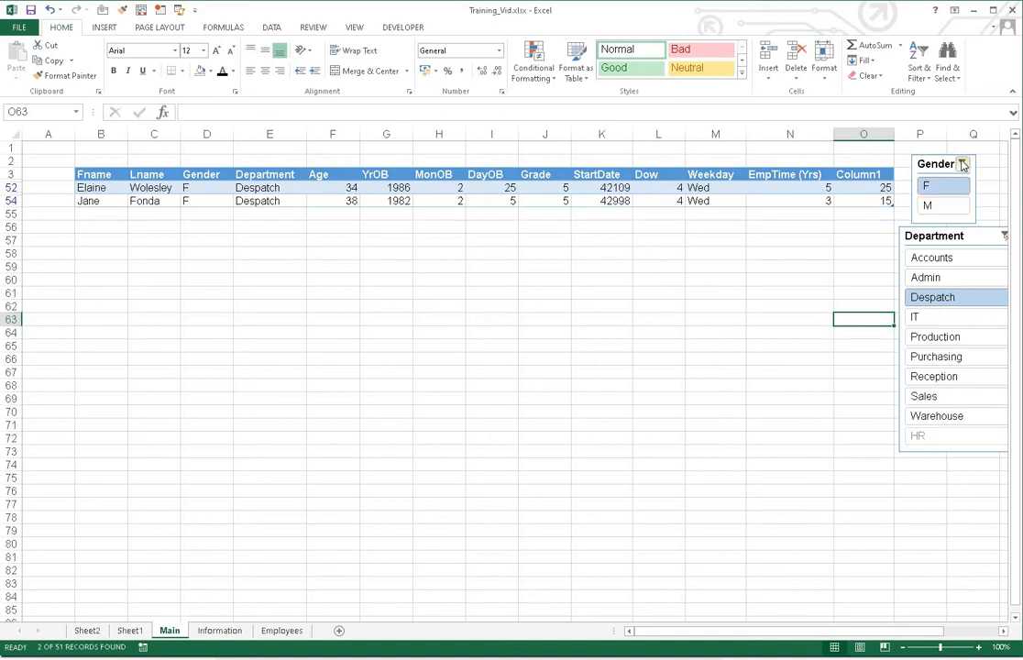
left_click(962, 164)
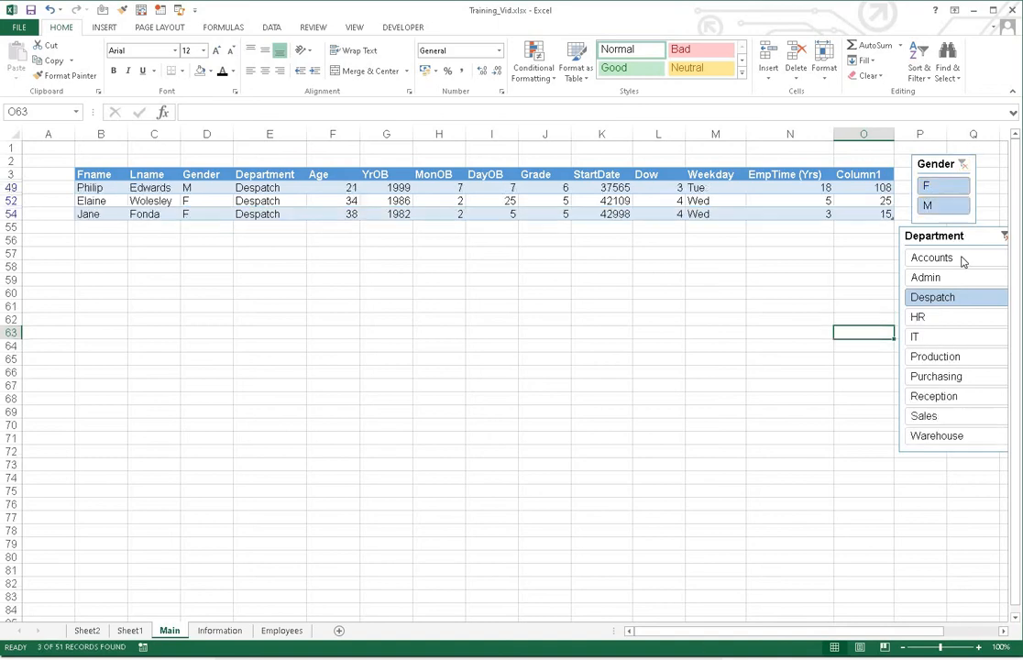
left_click(1003, 236)
scroll(426, 294, "down", 9)
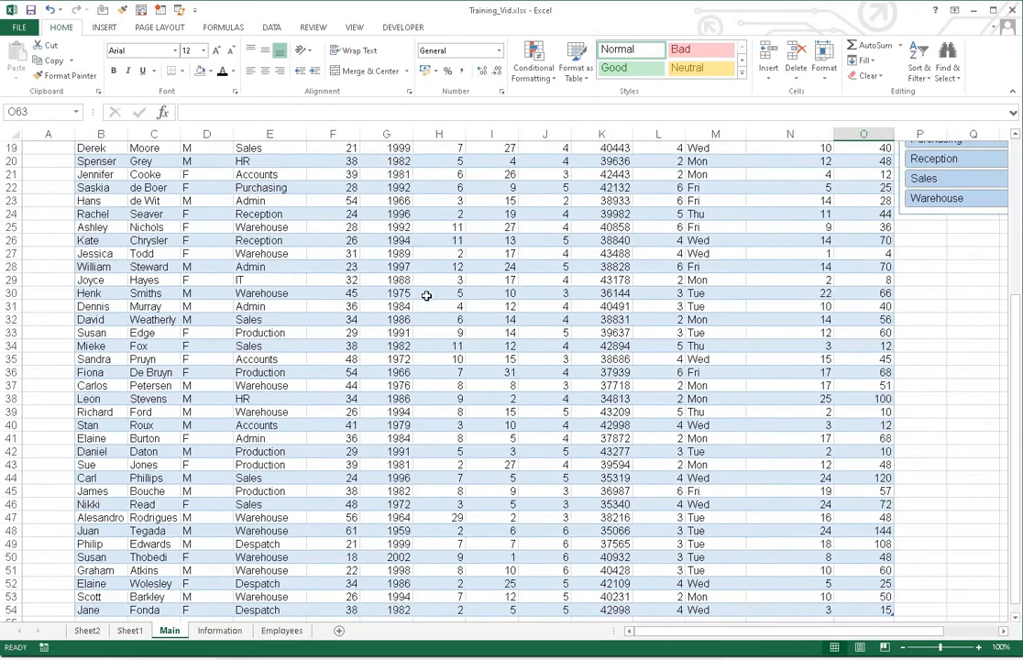
scroll(179, 350, "up", 9)
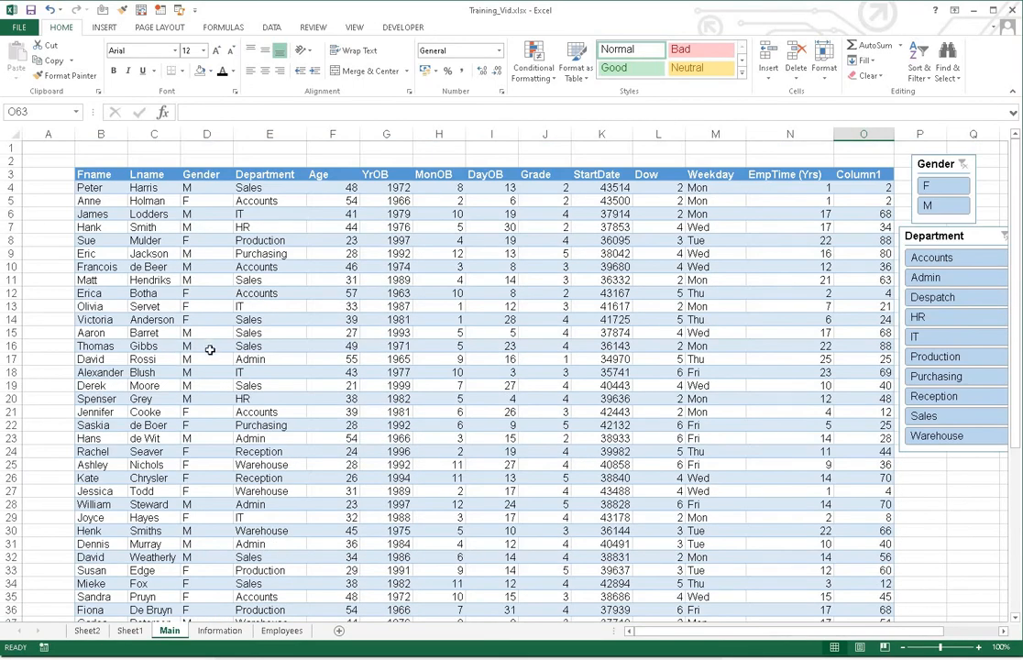
- Switch to the JMP_Yrs.xlsx workbook and examine the first and last rows of the large table on Sheet1
key("alt+Tab")
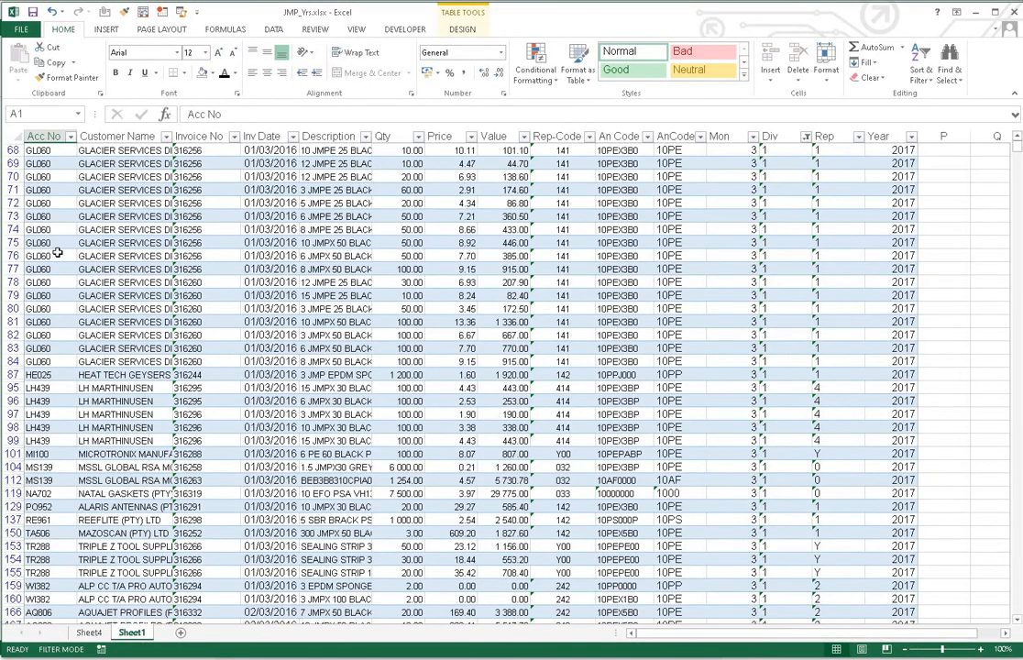
scroll(57, 253, "up", 7)
left_click(62, 204)
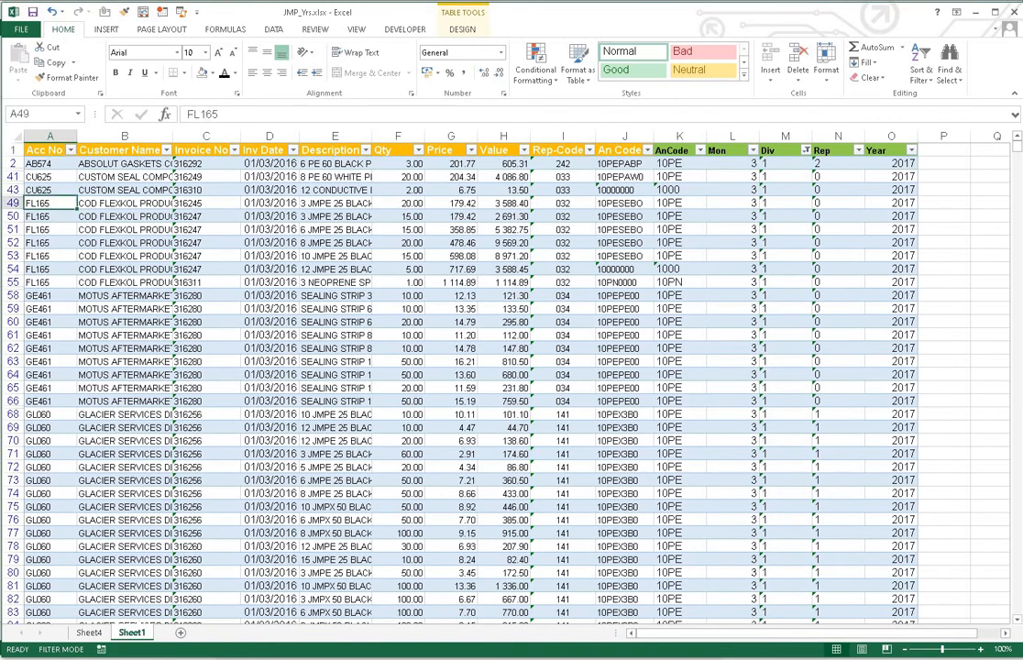
key("ctrl+Down")
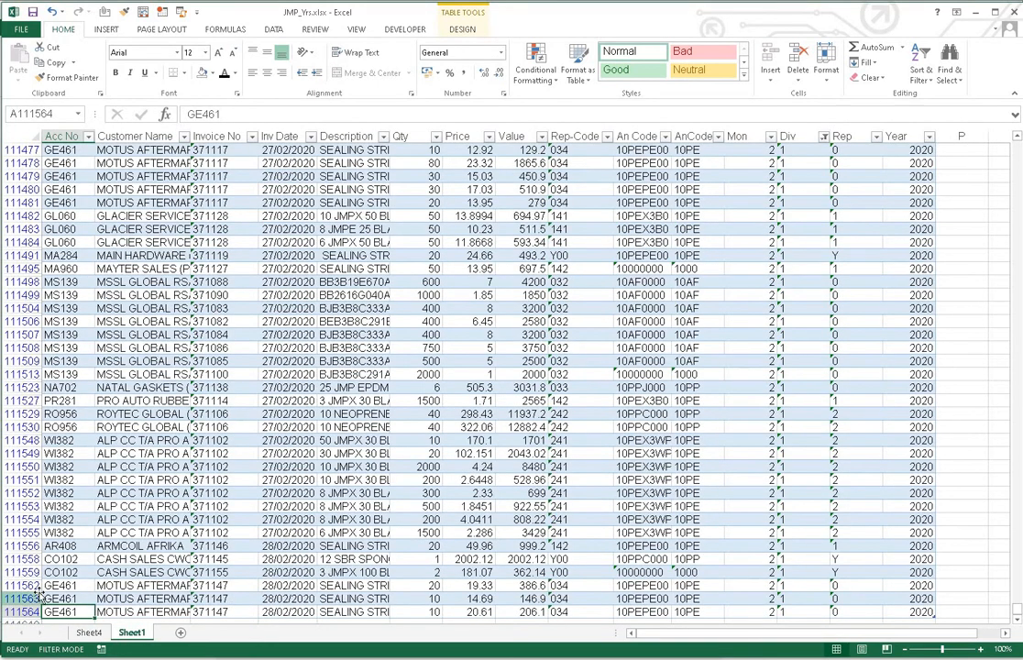
scroll(84, 568, "up", 3)
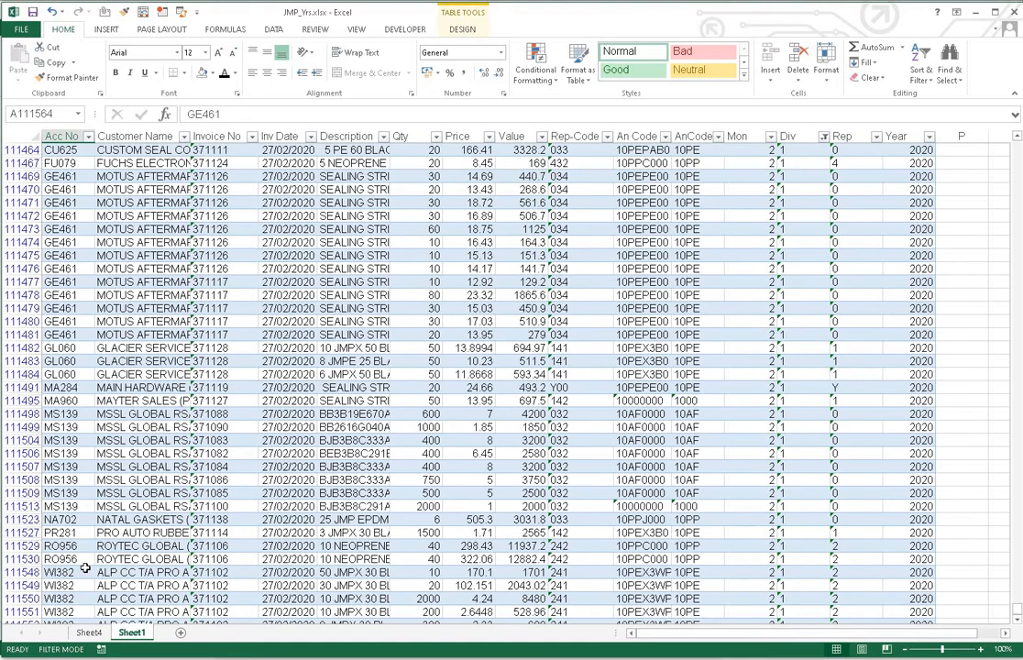
key("ctrl+Home")
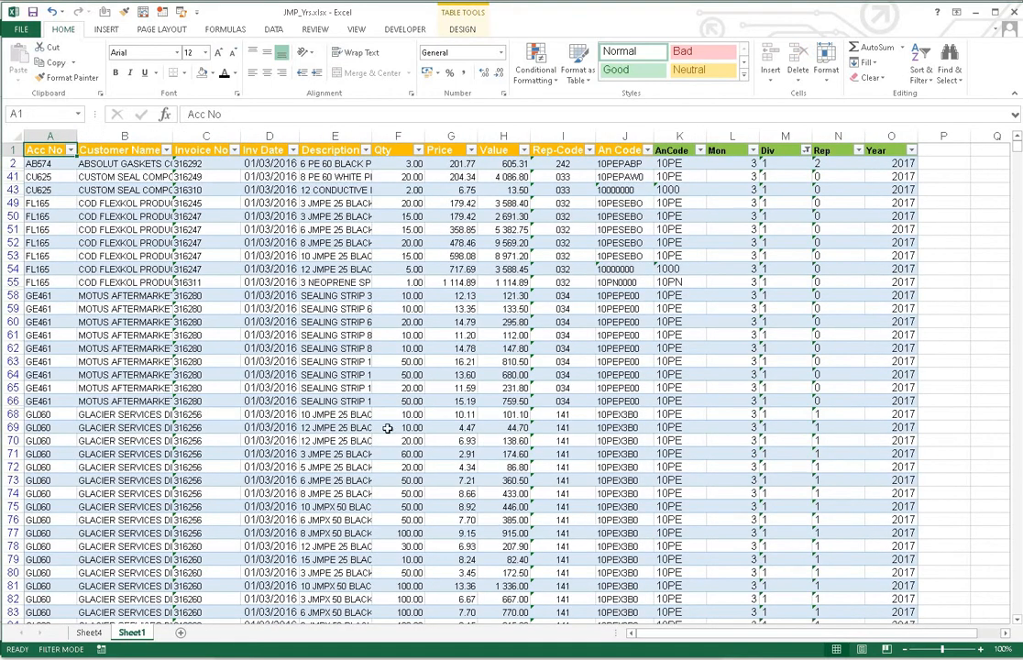
- Insert a Div slicer for the large table and place it over the Year column at the table's edge
left_click(81, 164)
left_click(463, 30)
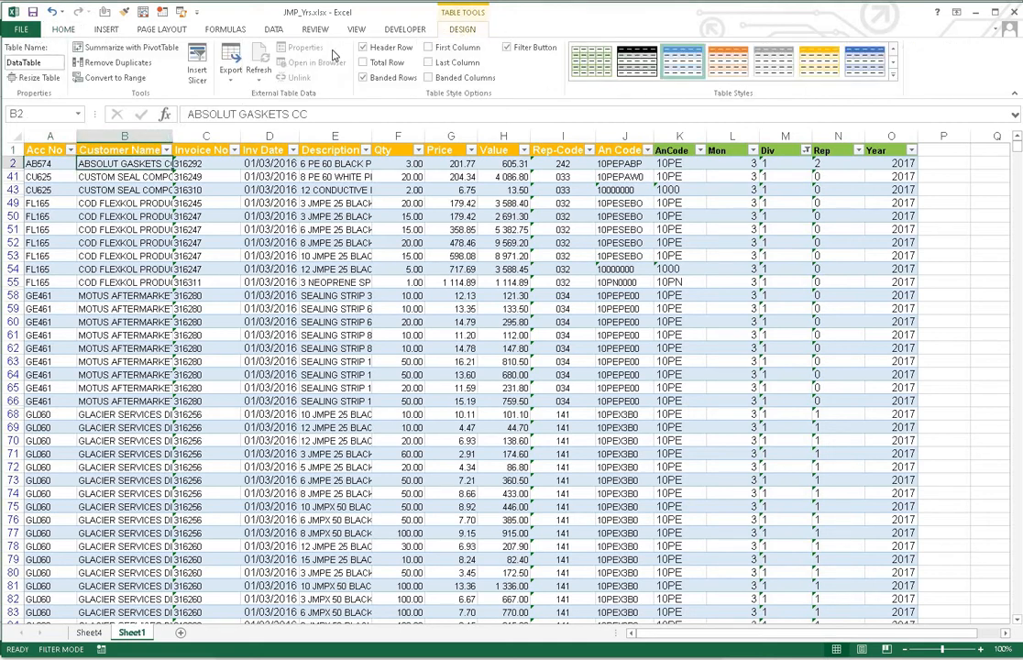
left_click(197, 70)
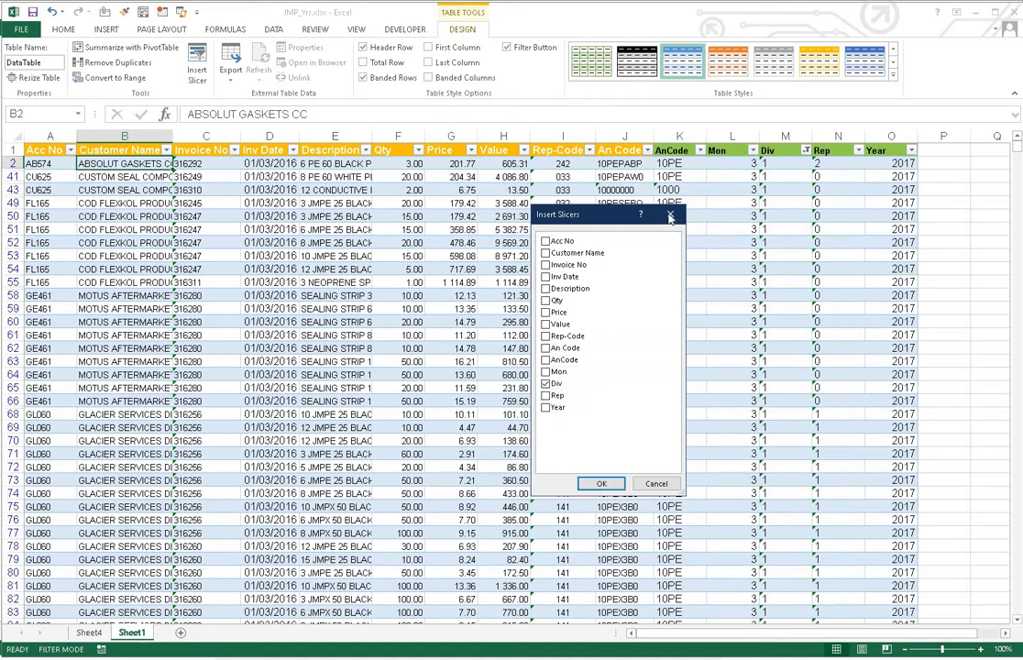
left_click(669, 214)
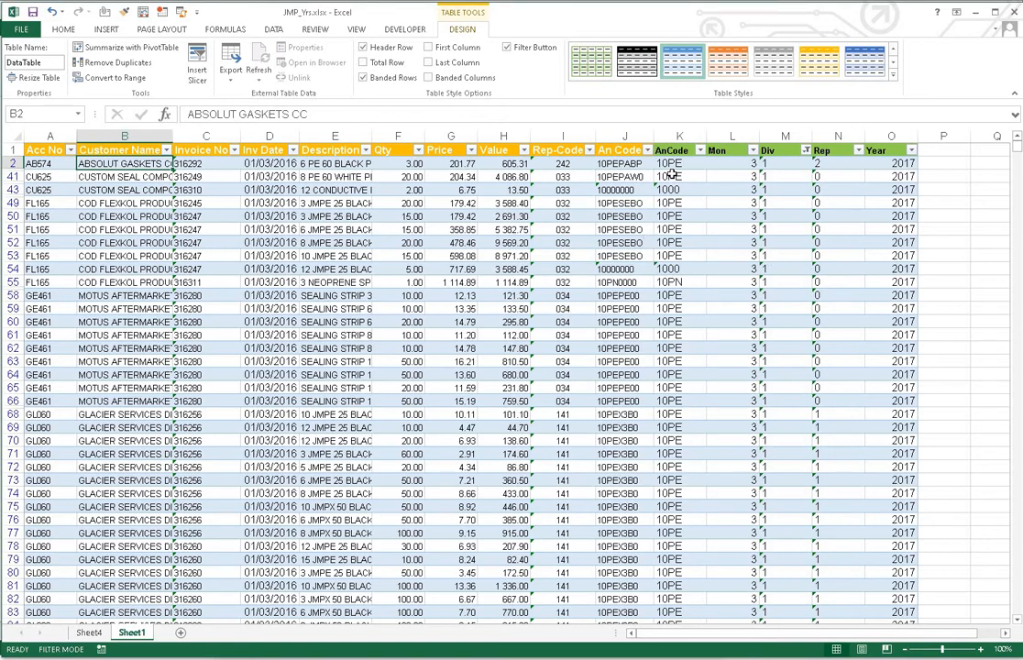
left_click(200, 78)
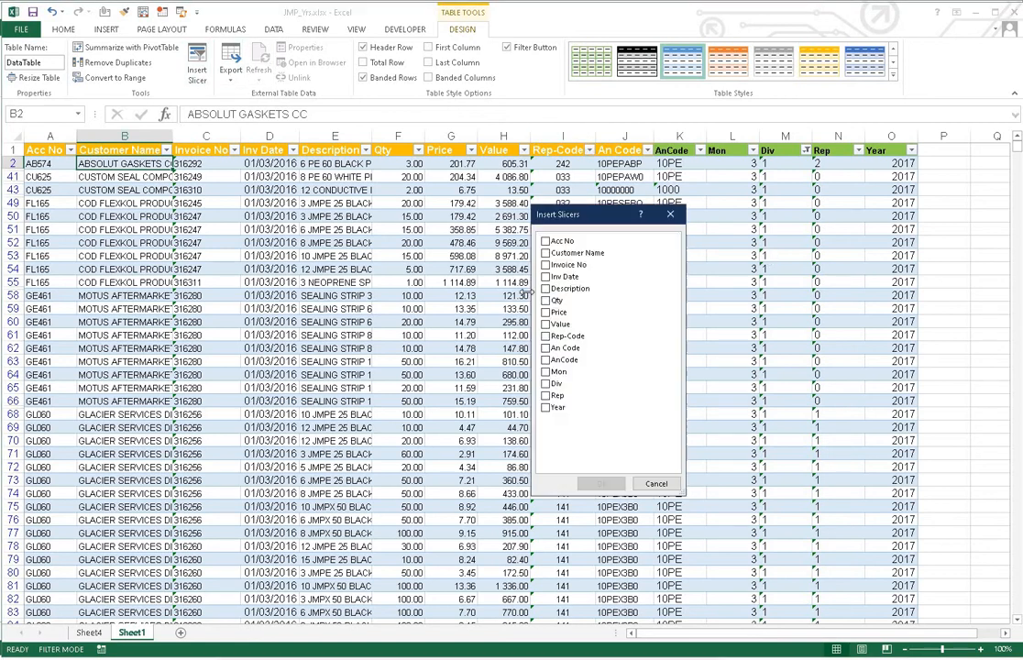
left_click(552, 383)
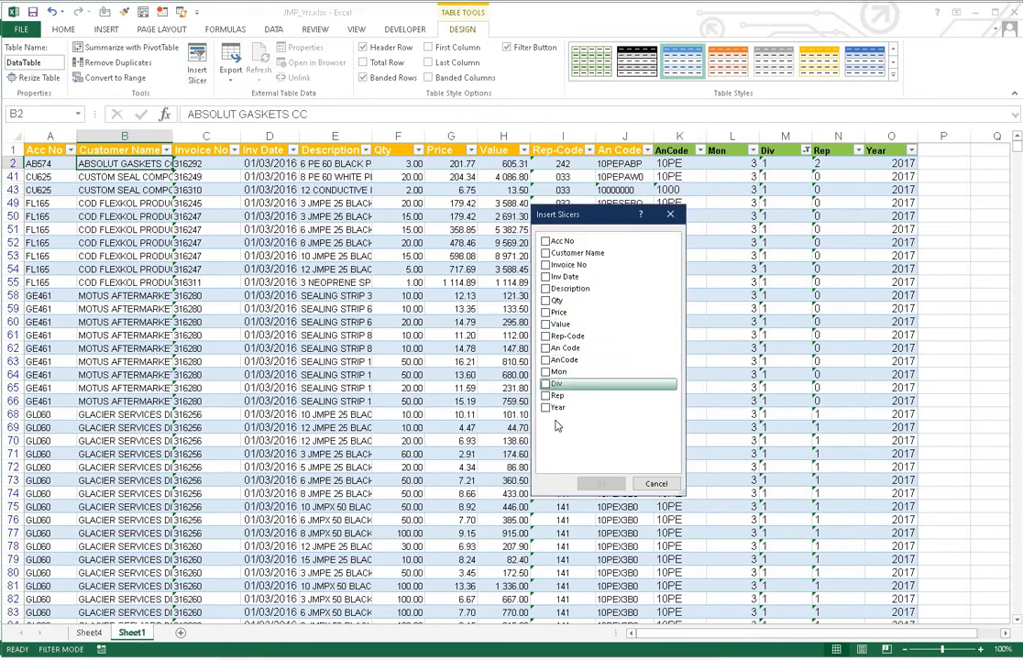
left_click(596, 484)
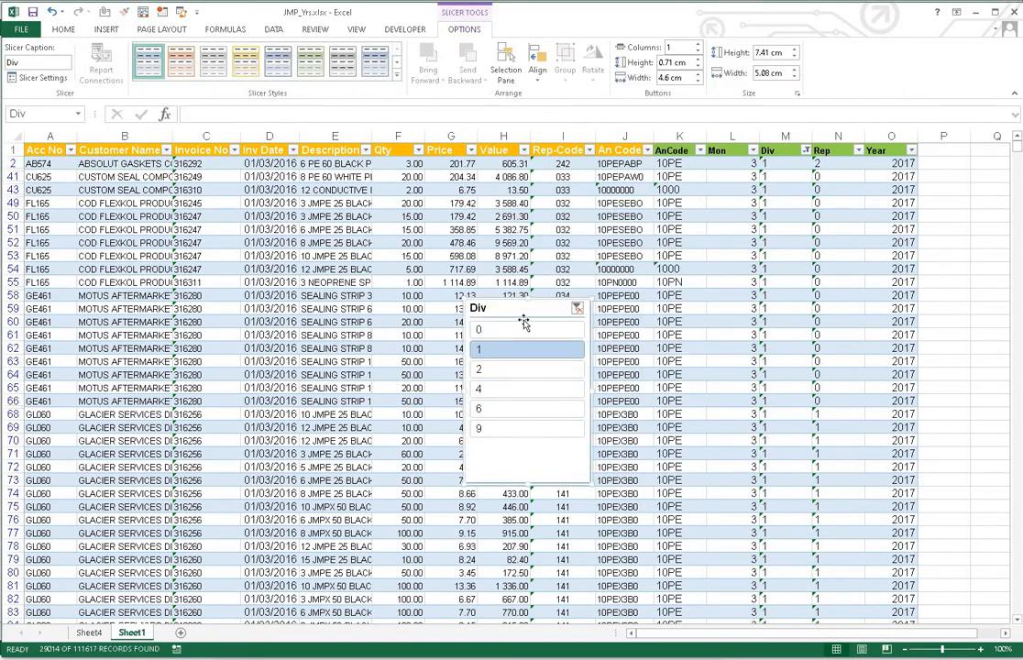
left_click_drag(541, 300, 950, 194)
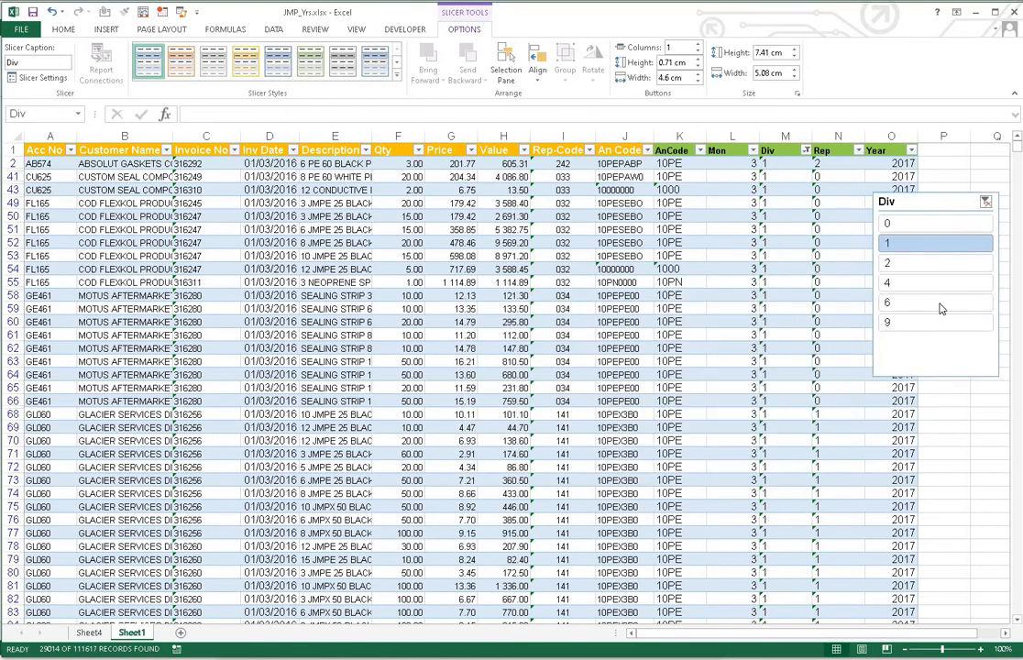
left_click(936, 440)
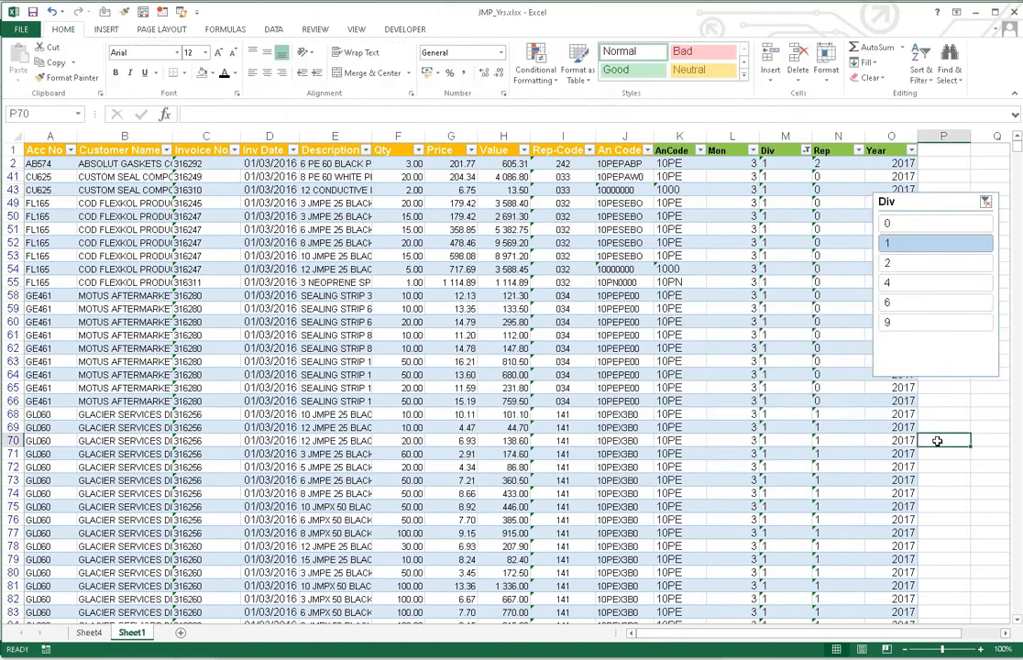
- Filter the large table by Div 1, 0 and 4 in turn, and clear the Div slicer's filter
left_click(926, 246)
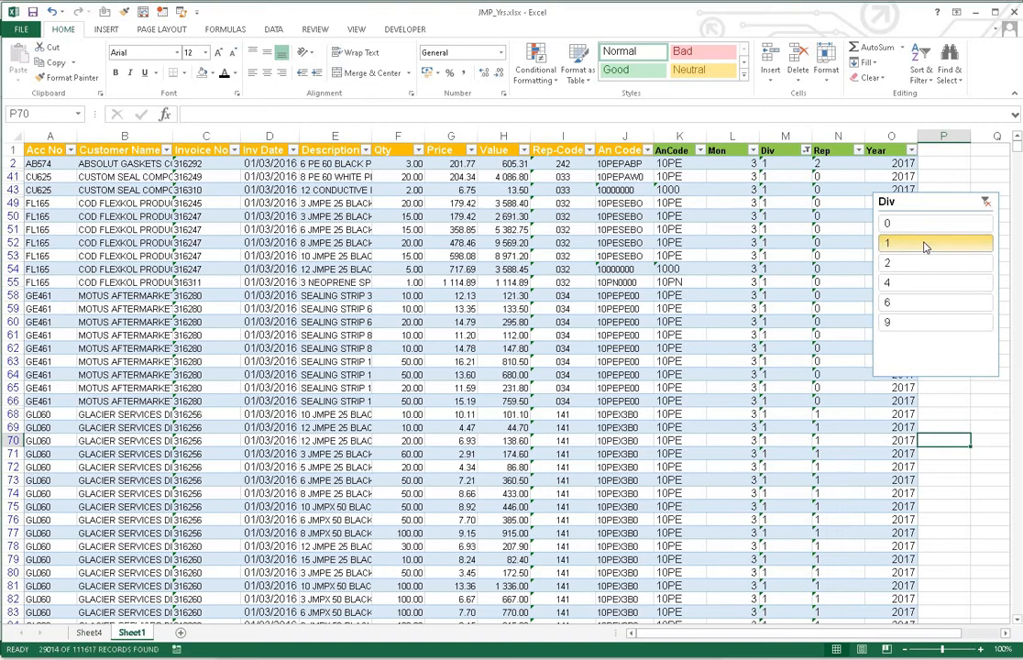
left_click(916, 229)
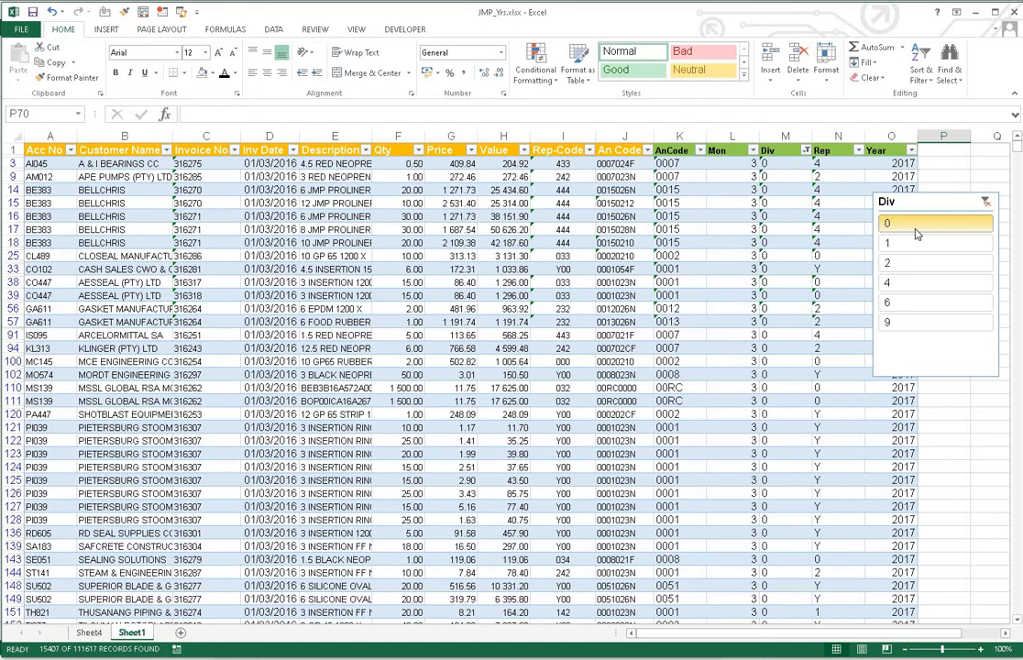
left_click(896, 285)
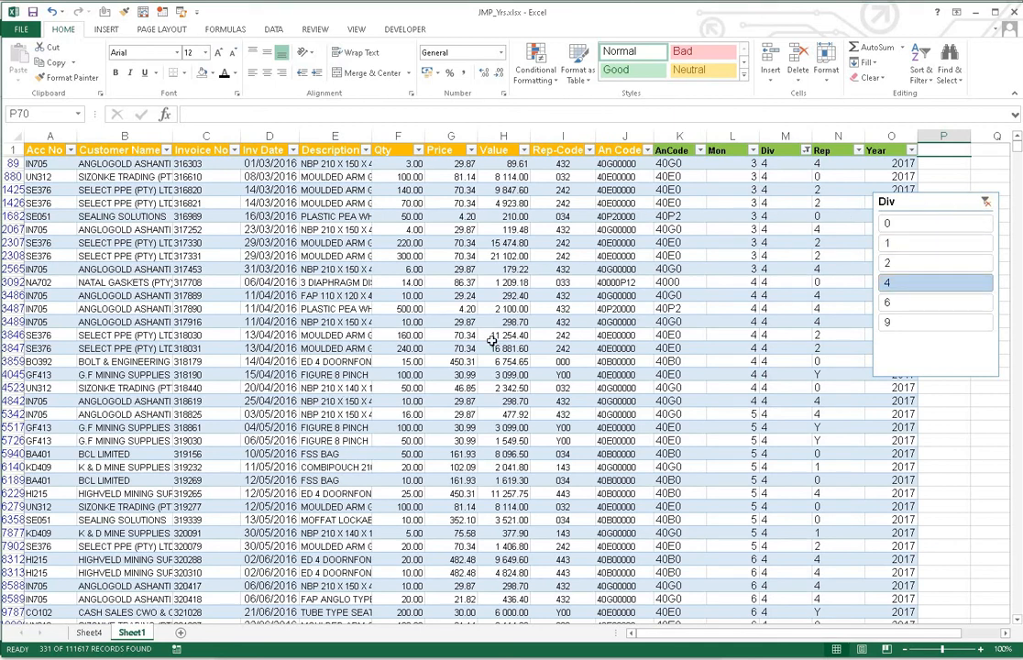
left_click(985, 201)
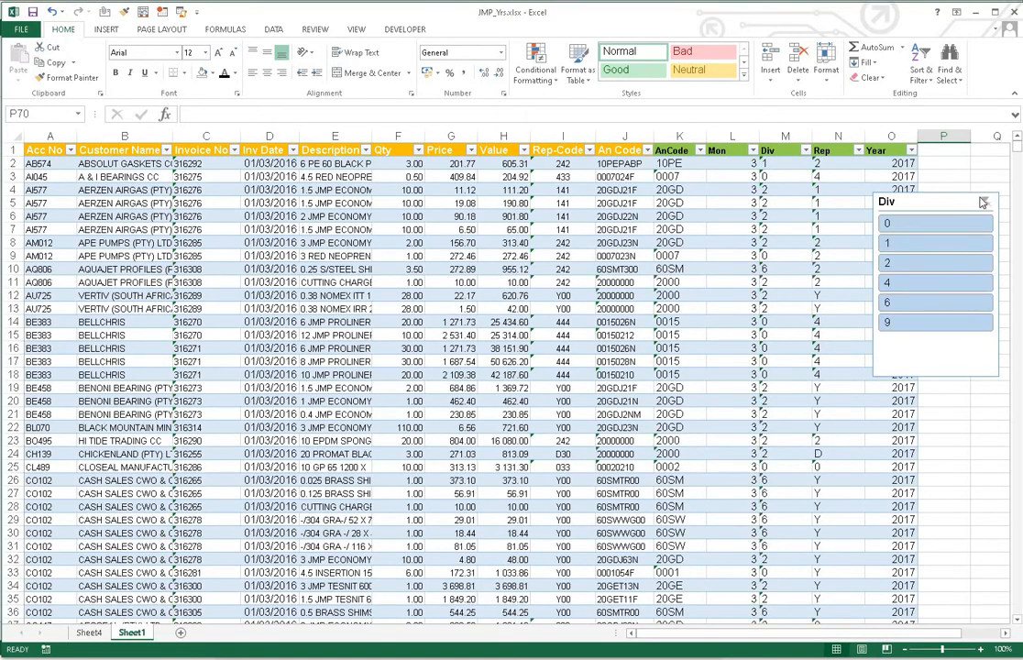
- Delete the Div slicer from the large table's sheet
left_click(968, 191)
left_click(959, 198)
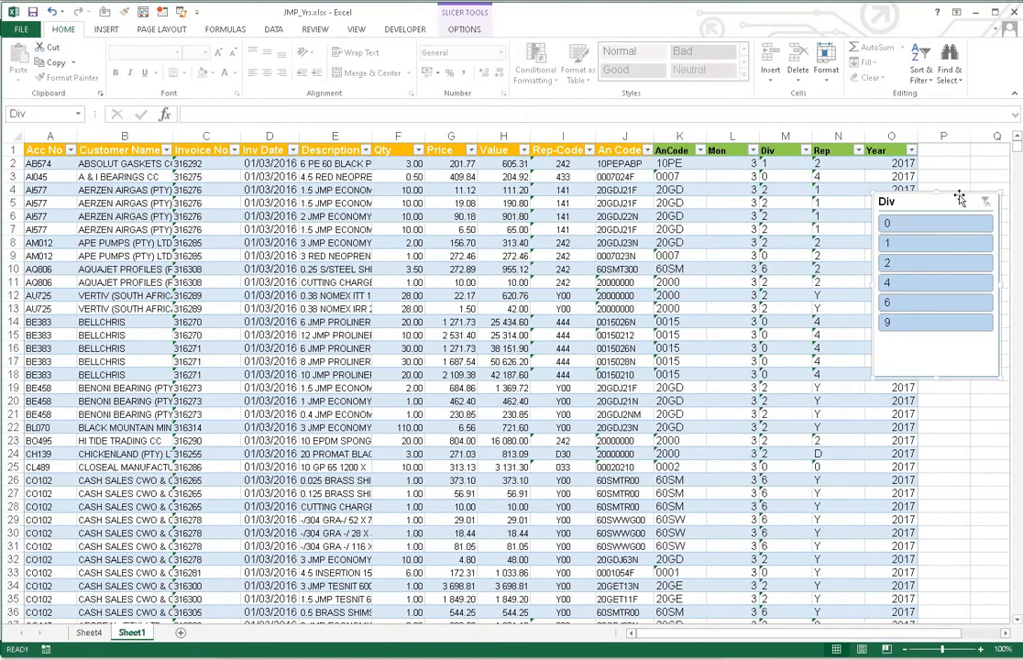
key("Delete")
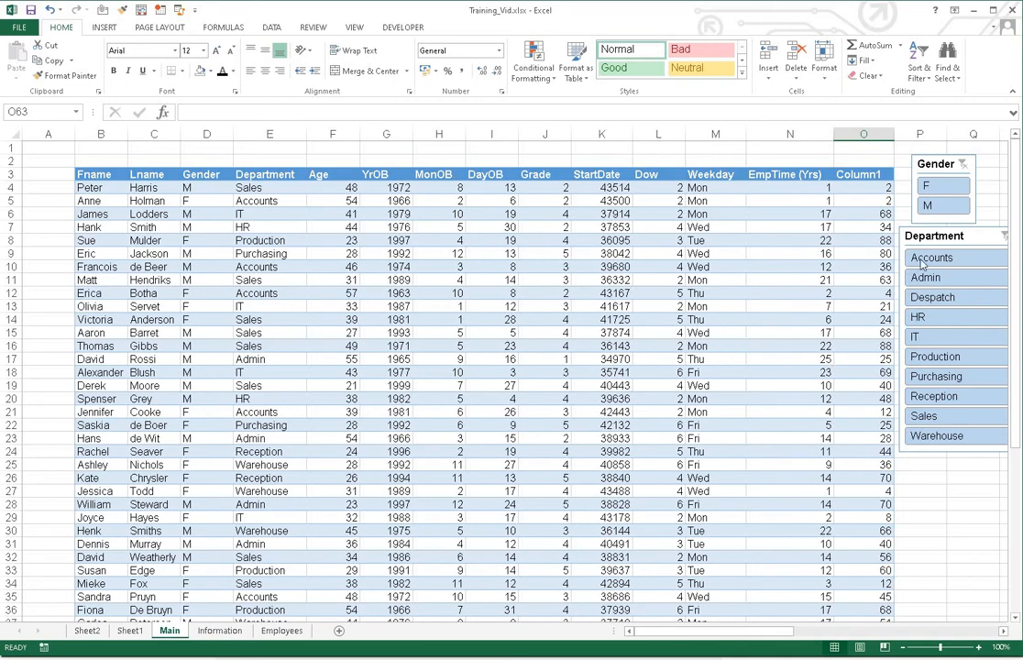
- Insert a Weekday slicer for the employee table on the Main sheet
left_click(181, 236)
left_click(459, 27)
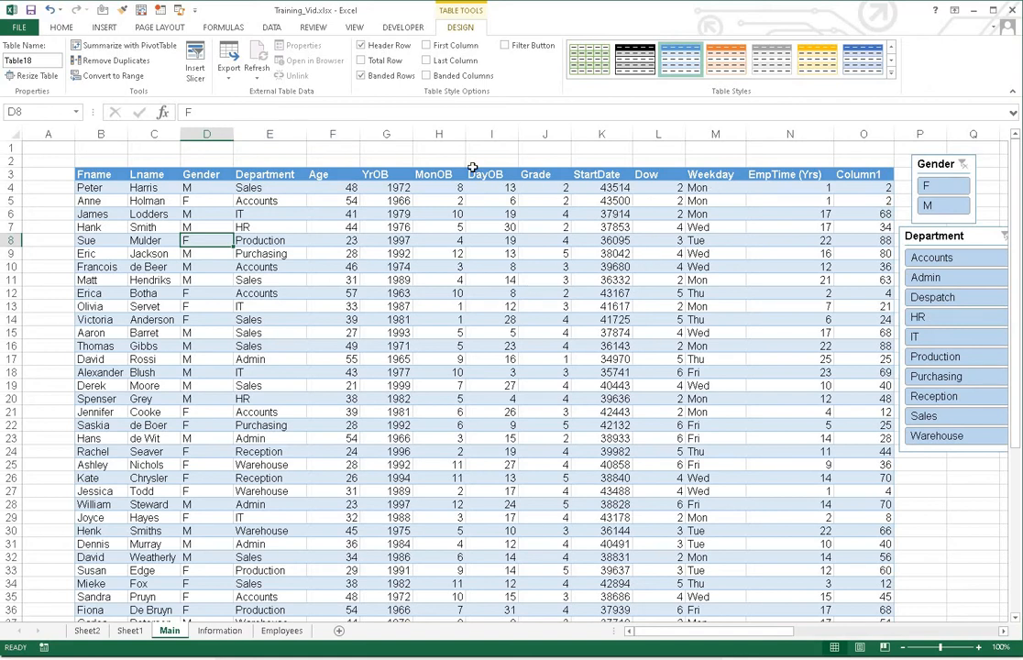
left_click(195, 72)
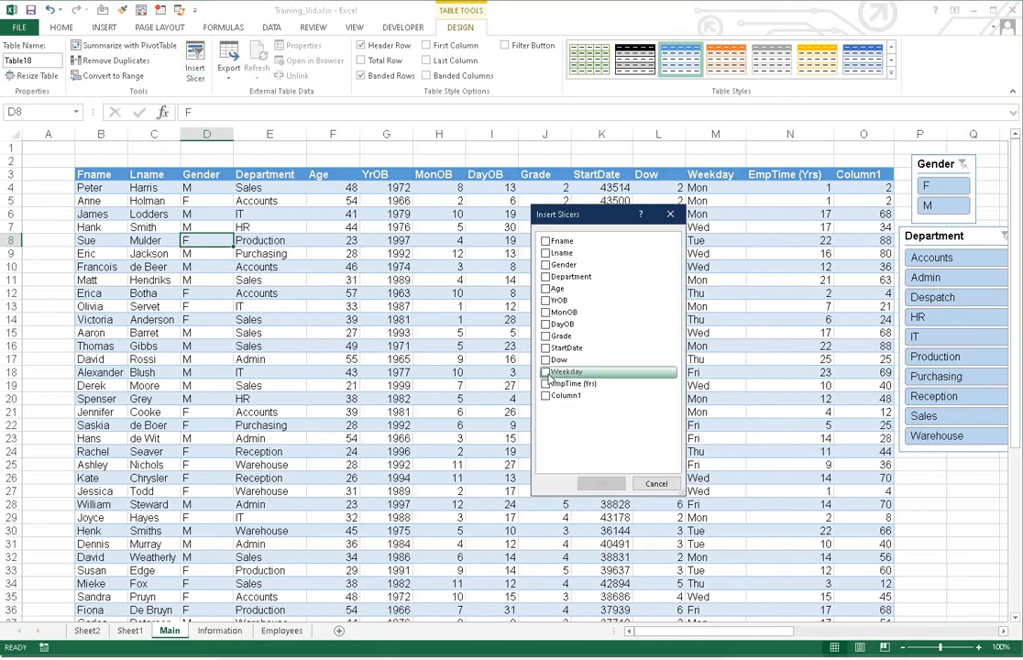
left_click(546, 372)
left_click(601, 483)
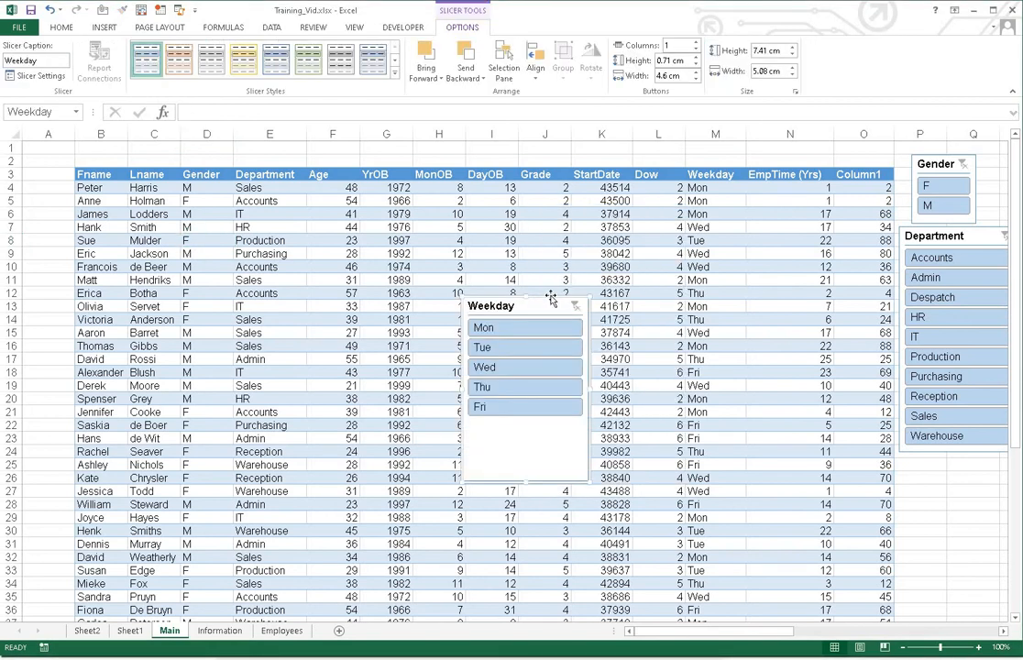
- Narrow the Weekday slicer to about 3.89 cm and place it directly below the Department slicer
left_click_drag(933, 443, 956, 439)
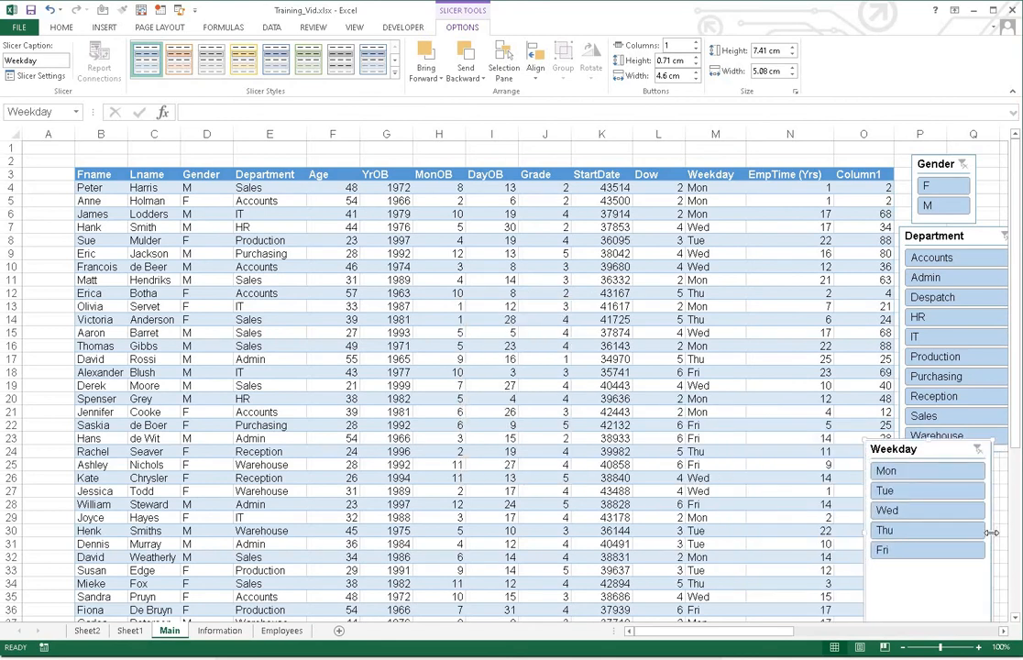
left_click_drag(990, 531, 961, 534)
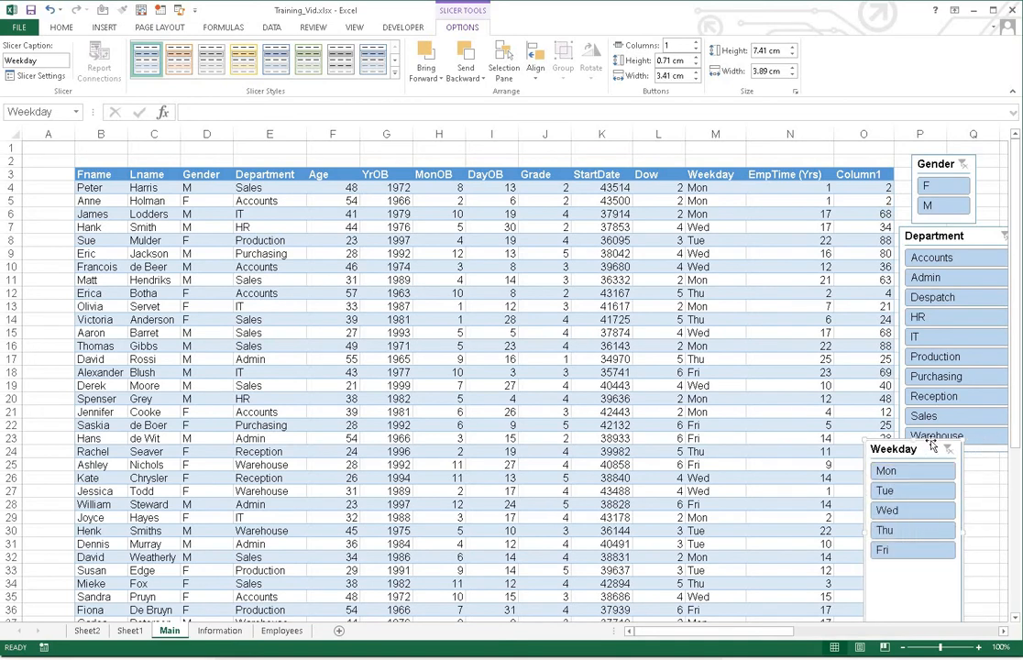
left_click_drag(959, 456, 1001, 470)
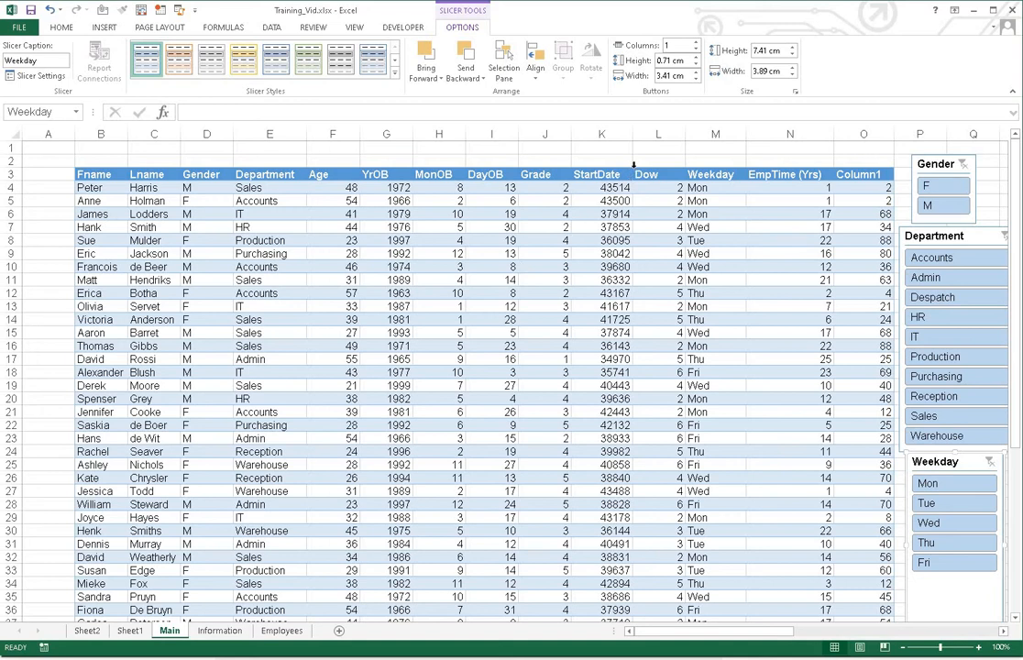
- Filter the employee table by one weekday at a time, covering Mon to Fri, and clear the Weekday slicer's filter
left_click(958, 491)
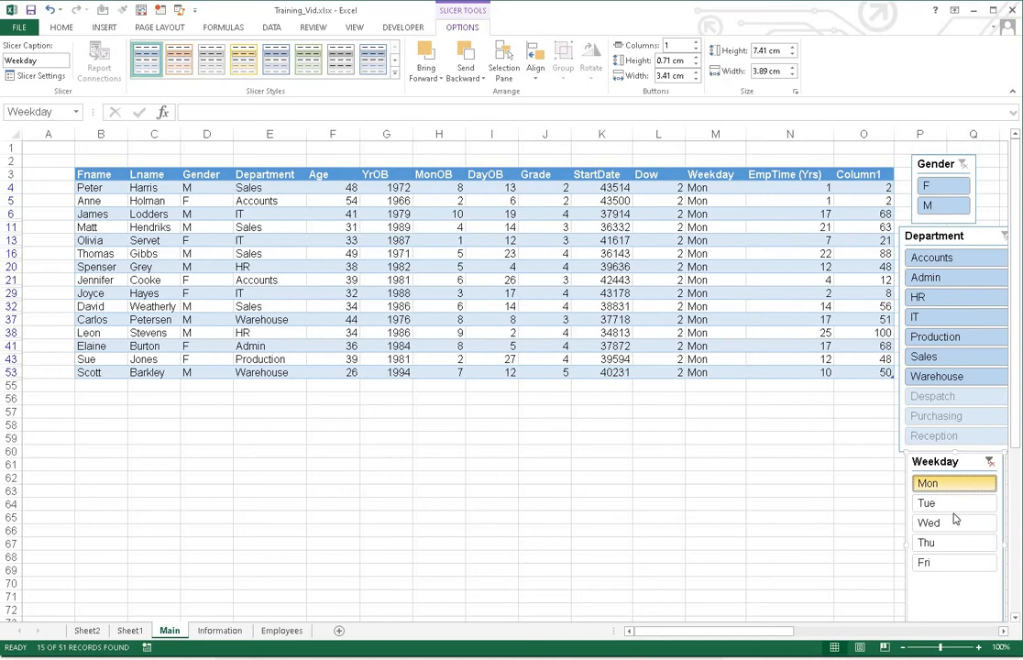
left_click(953, 508)
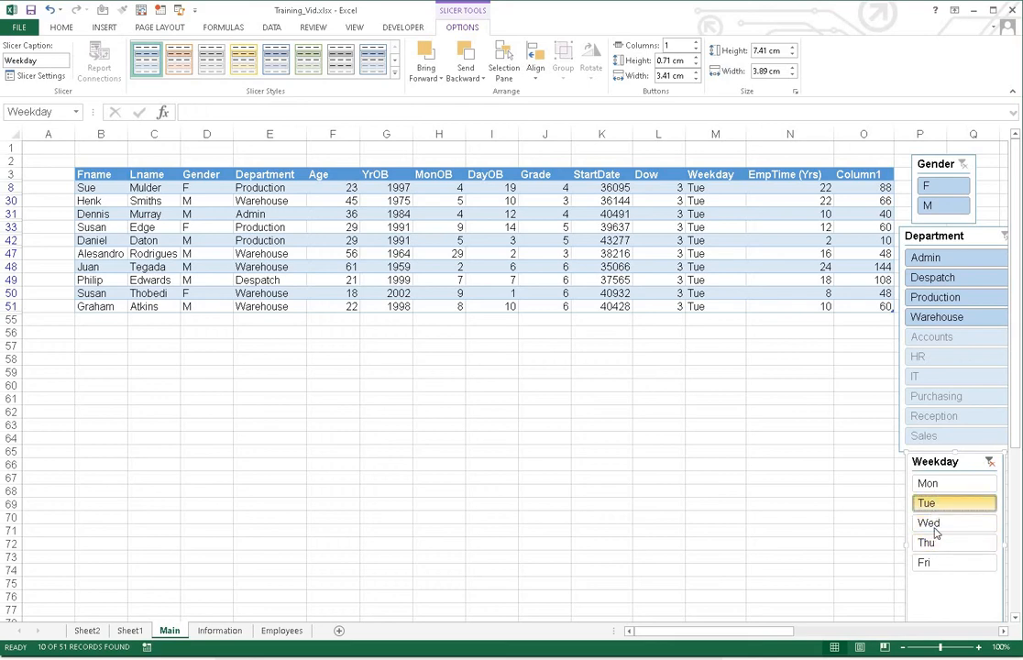
left_click(936, 565)
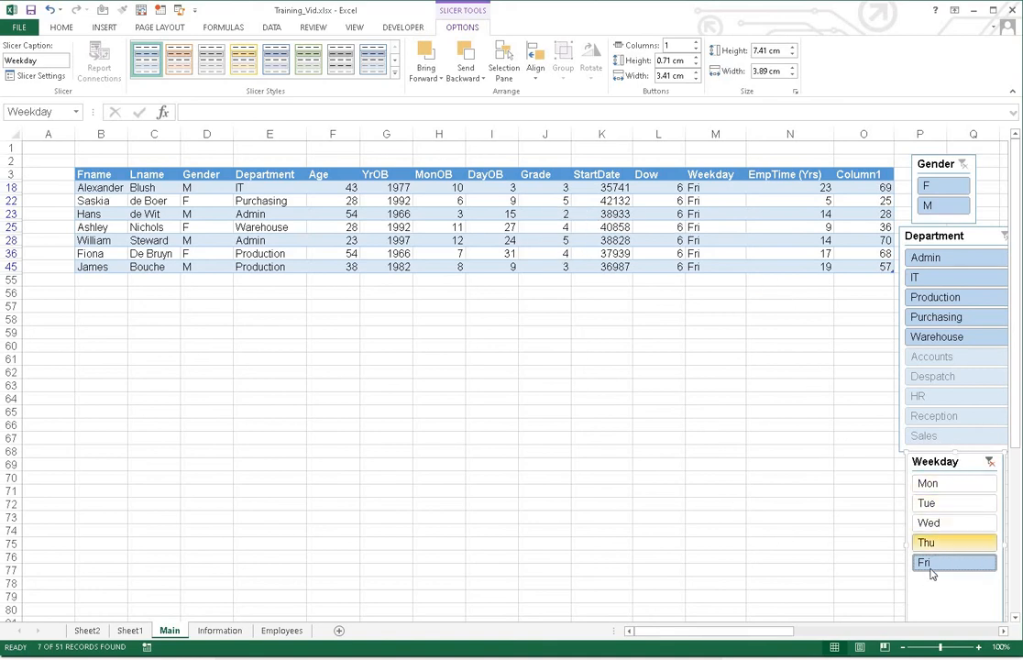
left_click(950, 487)
left_click(948, 504)
left_click(945, 523)
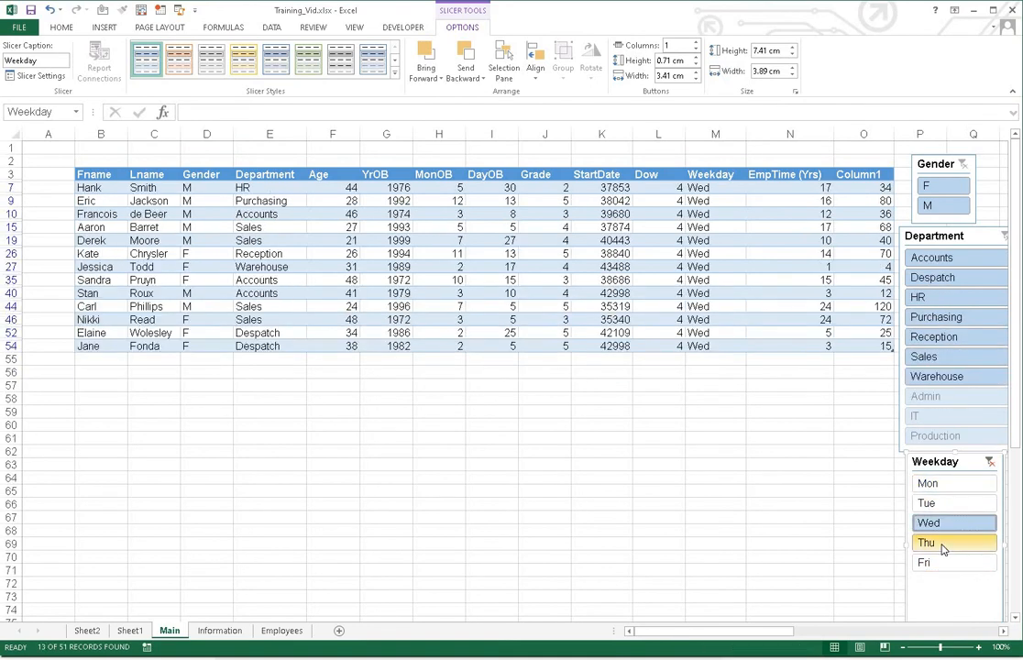
left_click(944, 544)
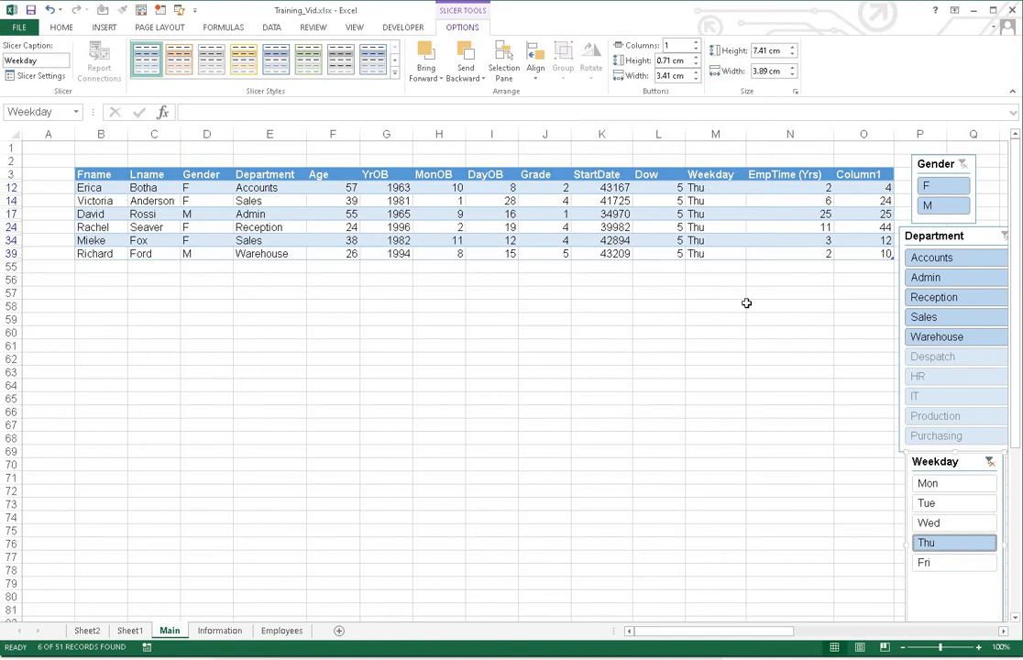
left_click(989, 463)
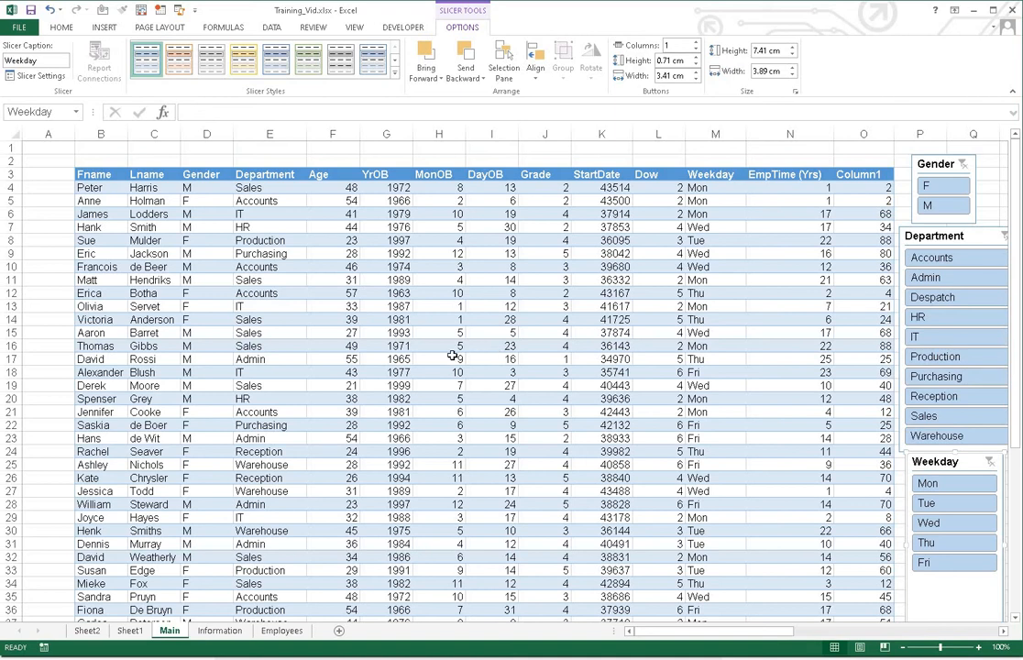
- Convert the employee table to a normal range
left_click(146, 242)
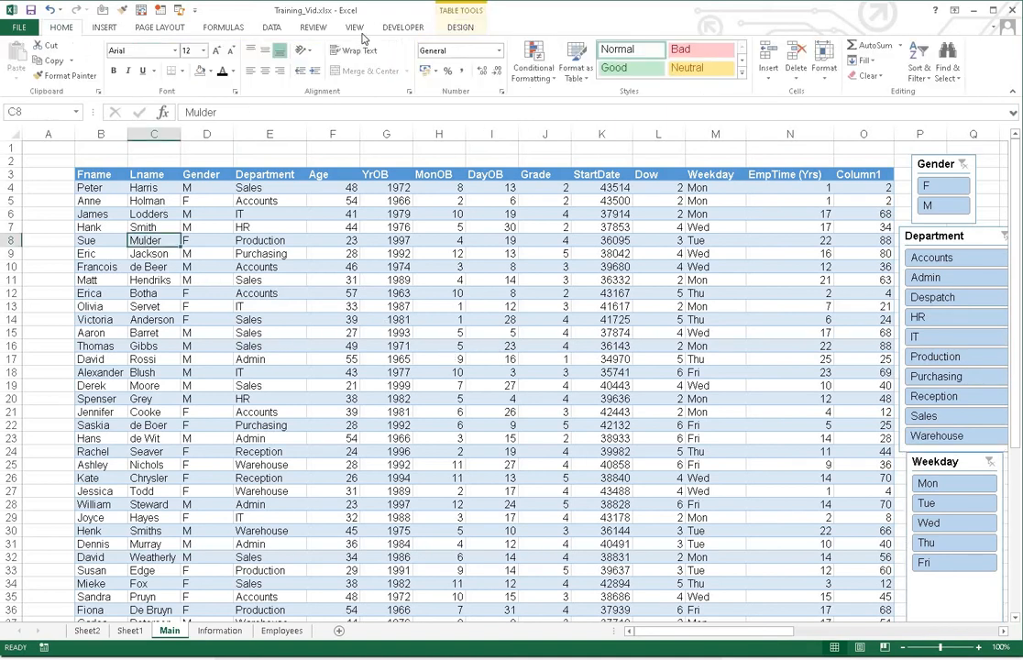
left_click(459, 27)
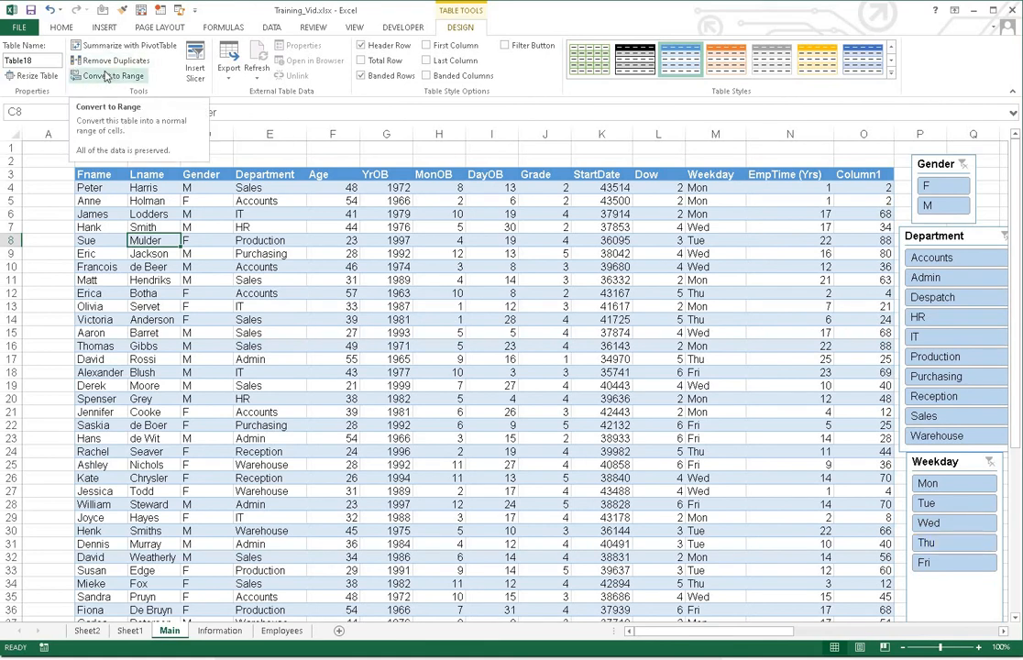
left_click(103, 77)
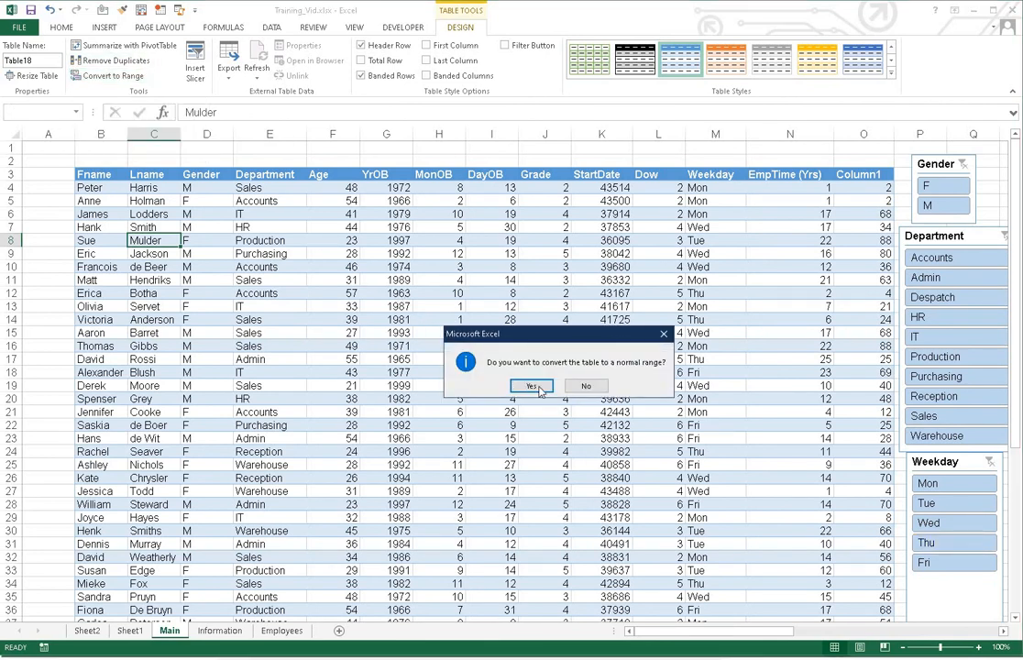
left_click(539, 386)
left_click(338, 331)
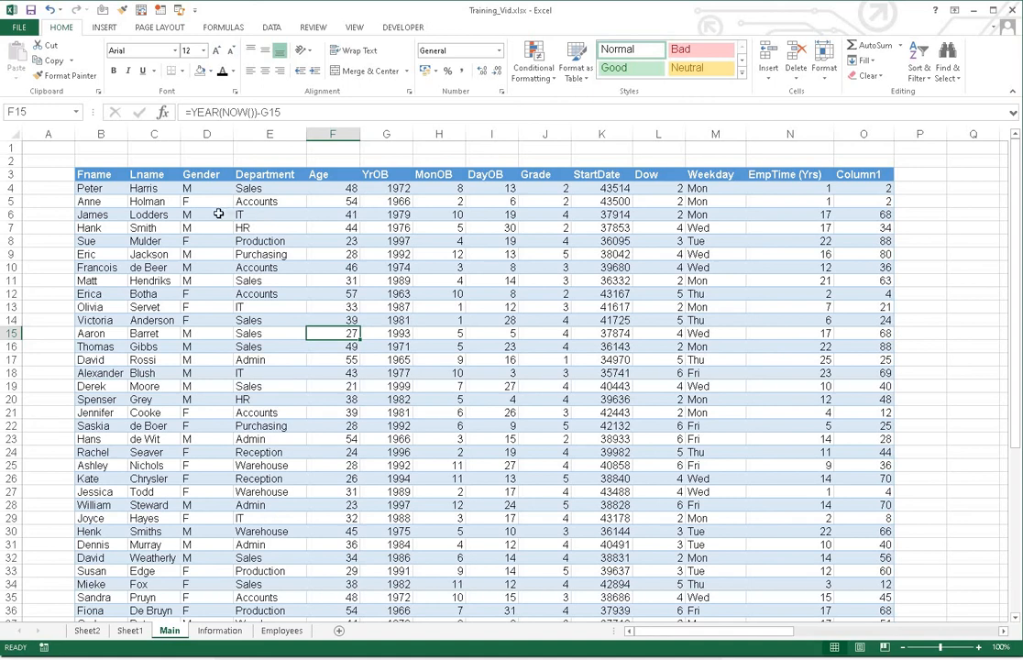
- Turn on filtering for the header row of the converted employee range
left_click(121, 189)
left_click(272, 26)
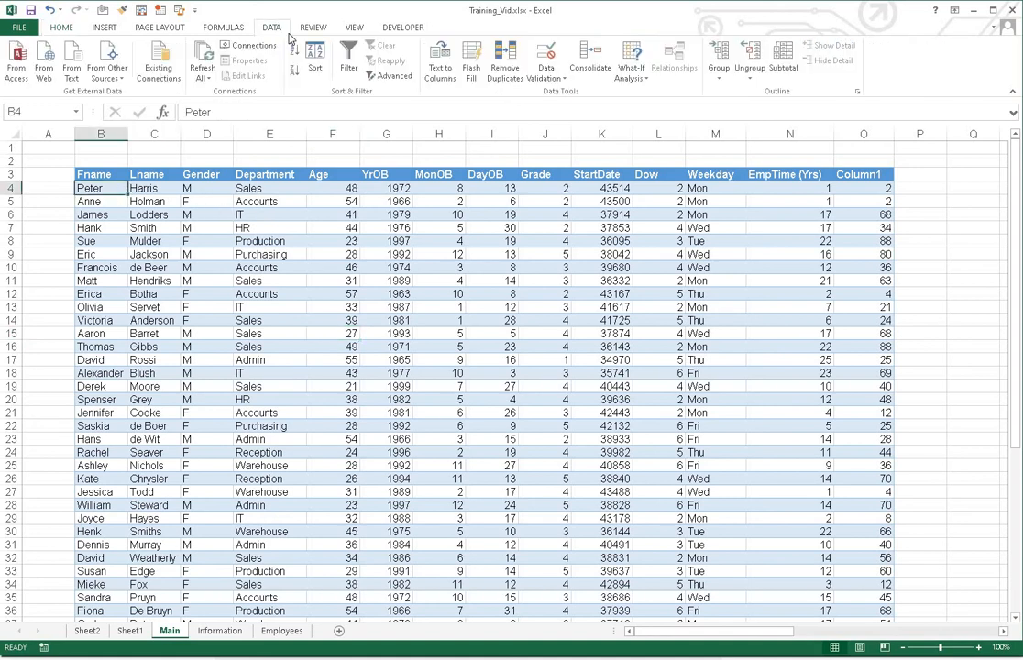
left_click(349, 60)
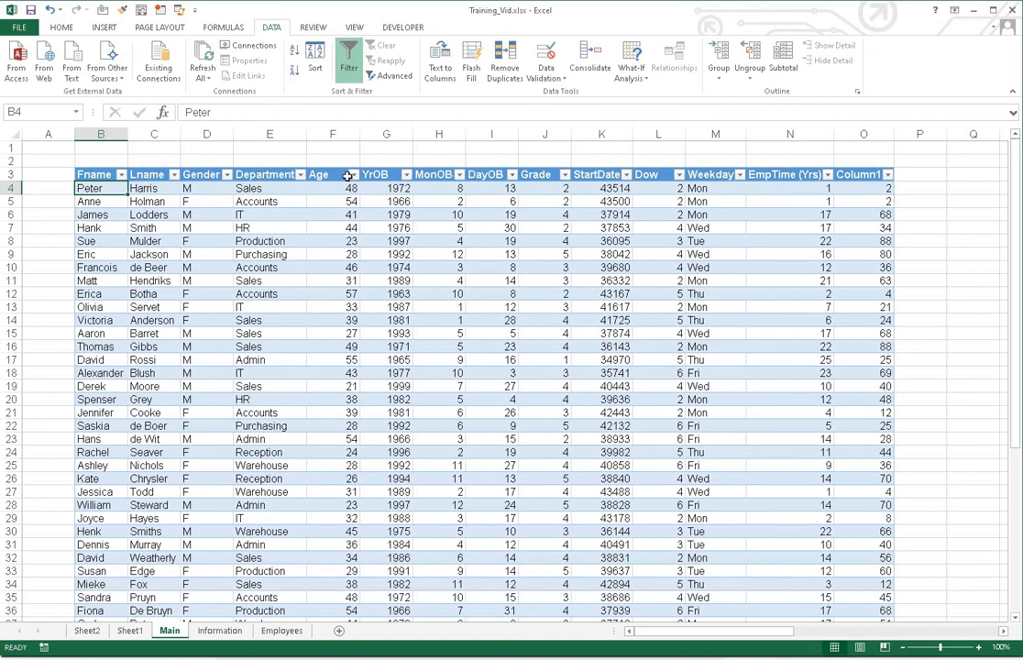
- Filter the Gender column to show only M, and reselect all values to restore the full employee list
left_click(227, 174)
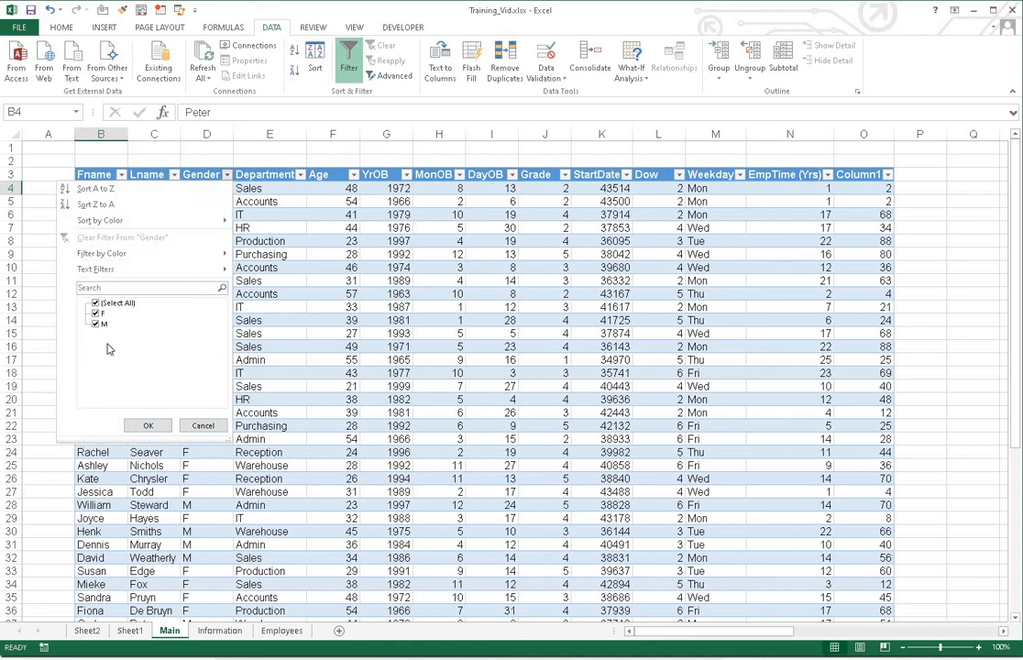
left_click(90, 310)
left_click(95, 314)
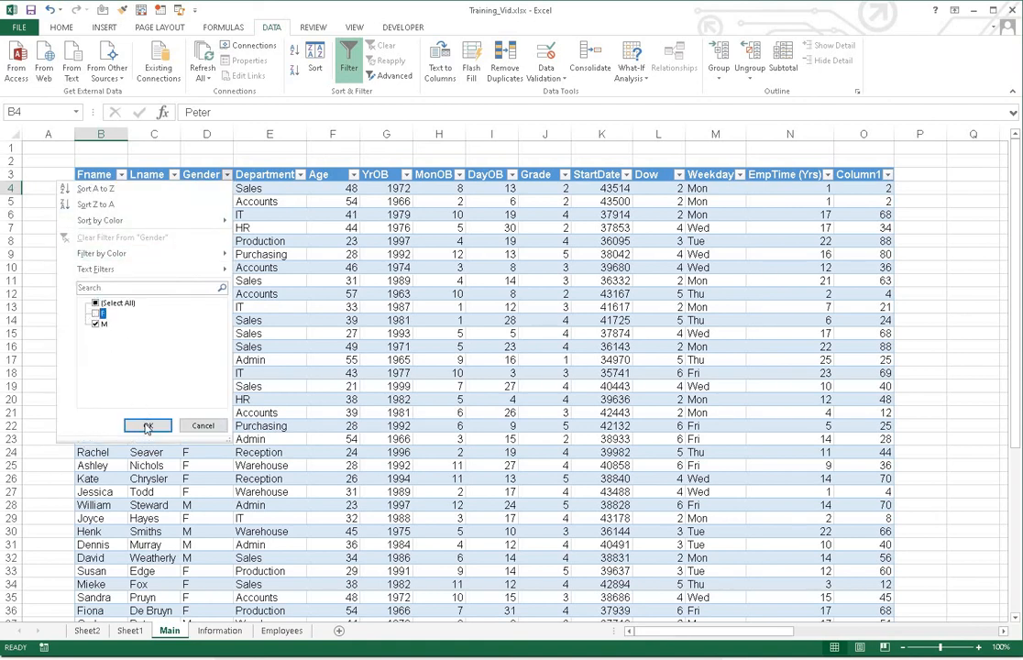
left_click(144, 424)
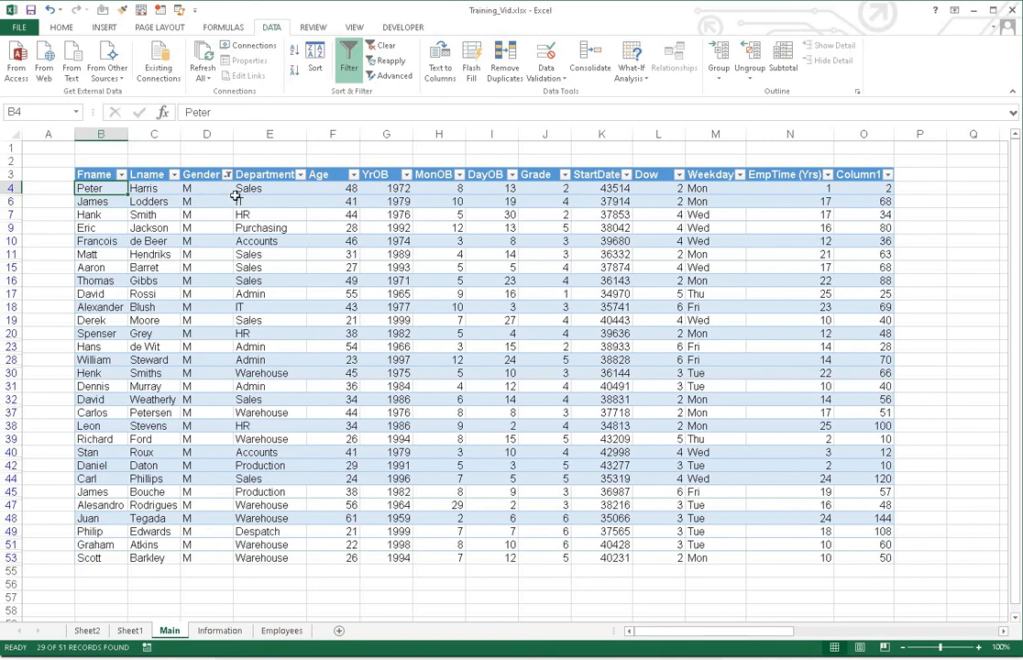
left_click(226, 174)
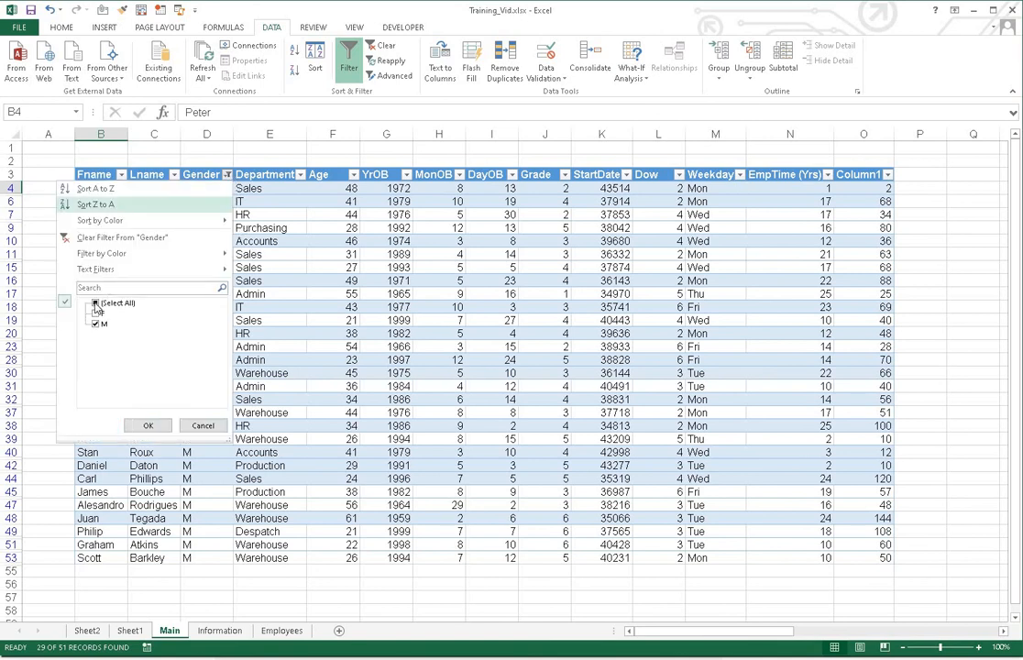
left_click(96, 302)
left_click(149, 424)
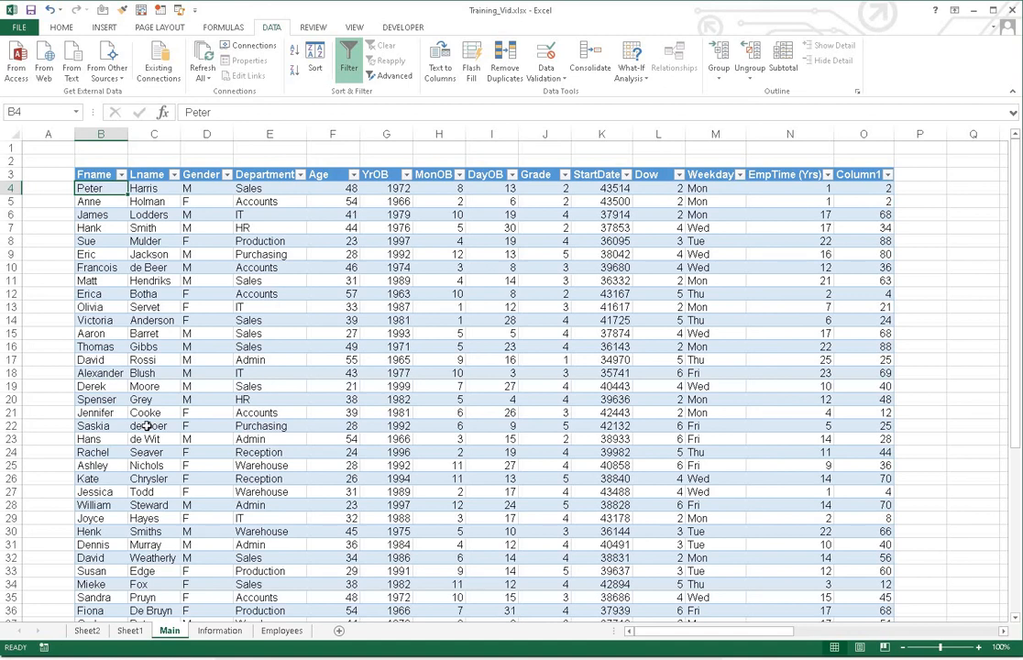
left_click(109, 202)
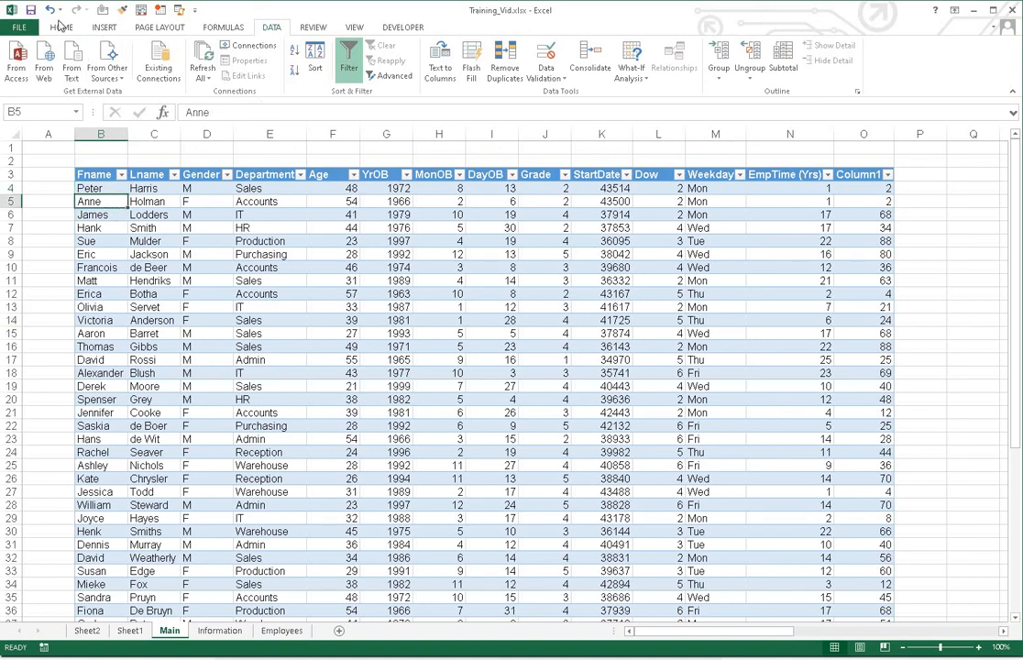